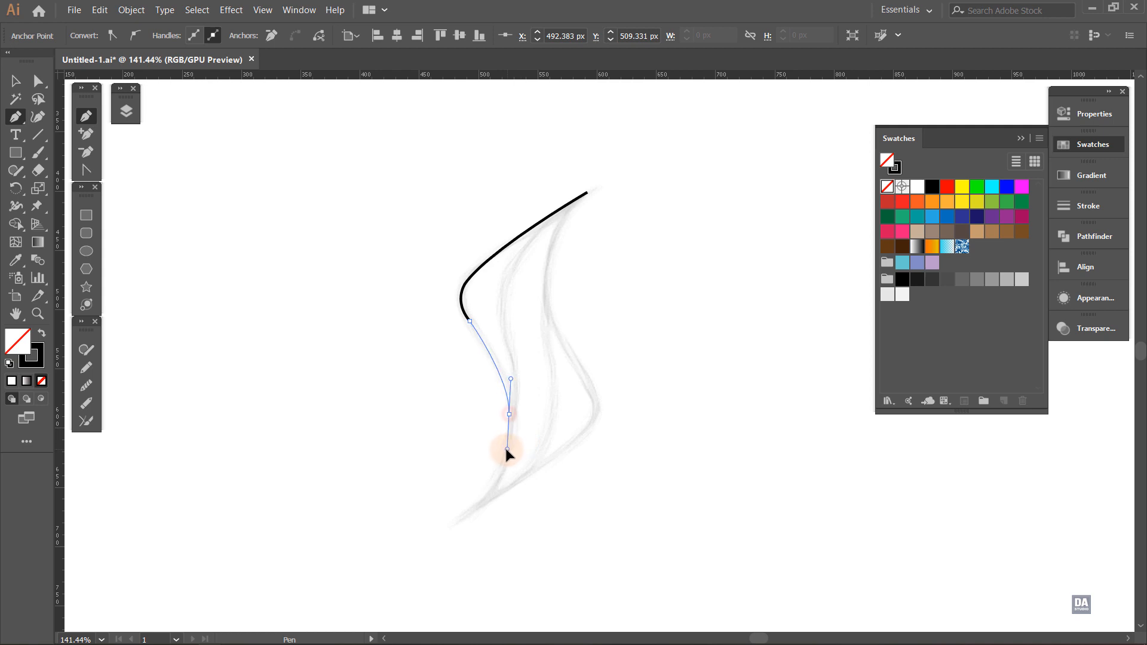
# - Undo the last anchor and continue the shape's left edge with the Pen tool to the bottom tip, curving it along the sketch
pyautogui.hotkey('ctrl', 'z')
pyautogui.moveTo(504, 384)
pyautogui.mouseDown()
pyautogui.moveTo(512, 405)
pyautogui.moveTo(506, 383)
pyautogui.mouseUp()
pyautogui.keyDown('ctrl'); pyautogui.click(504, 386); pyautogui.keyUp('ctrl')
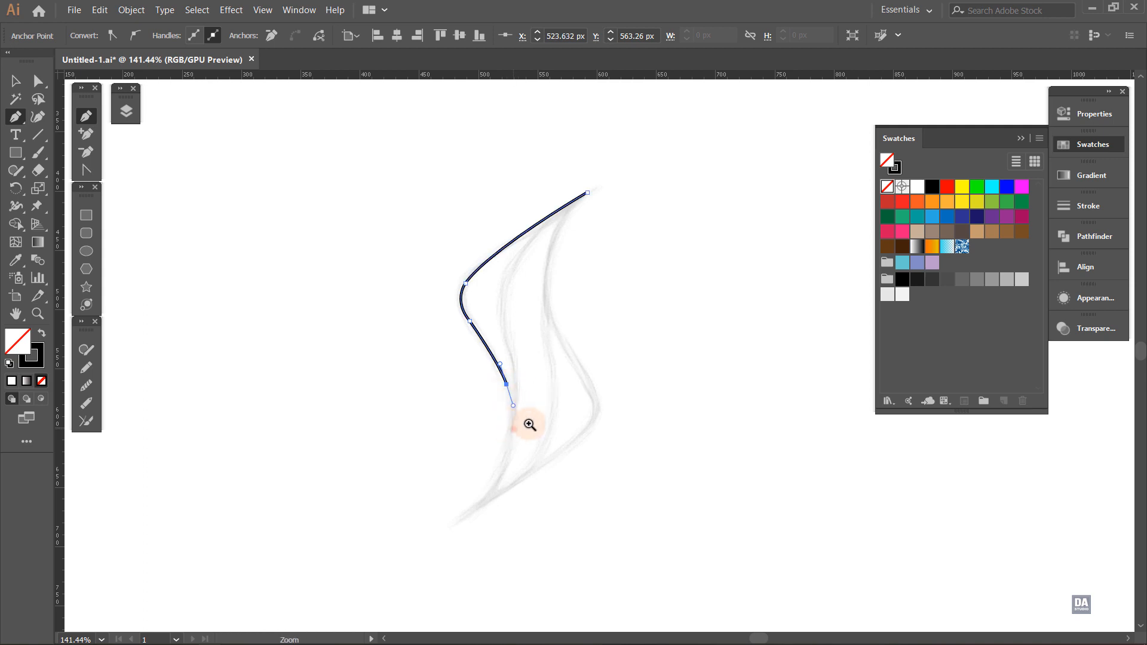
pyautogui.moveTo(529, 424); pyautogui.dragTo(563, 427)
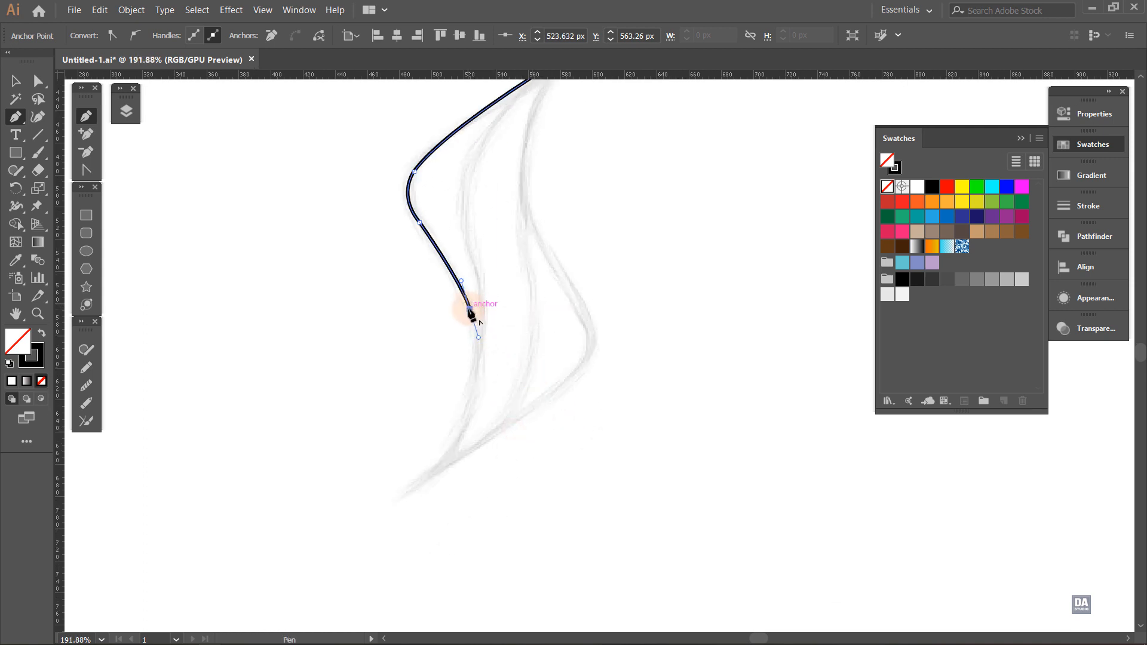
pyautogui.moveTo(405, 493); pyautogui.dragTo(321, 548)
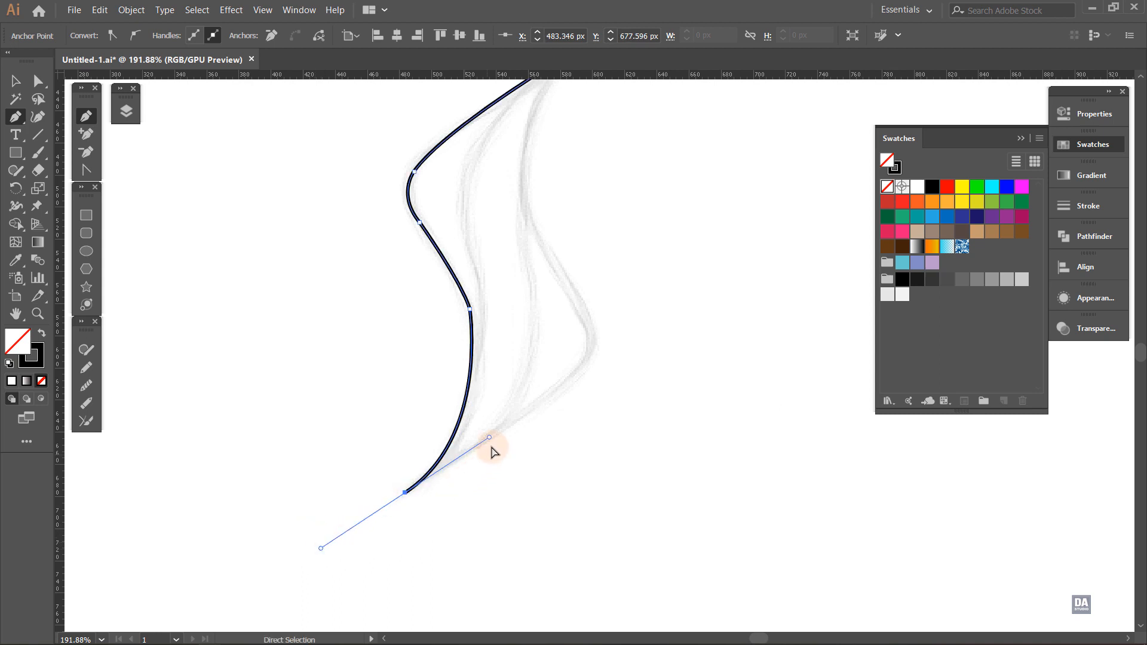
pyautogui.moveTo(490, 438); pyautogui.dragTo(505, 385)
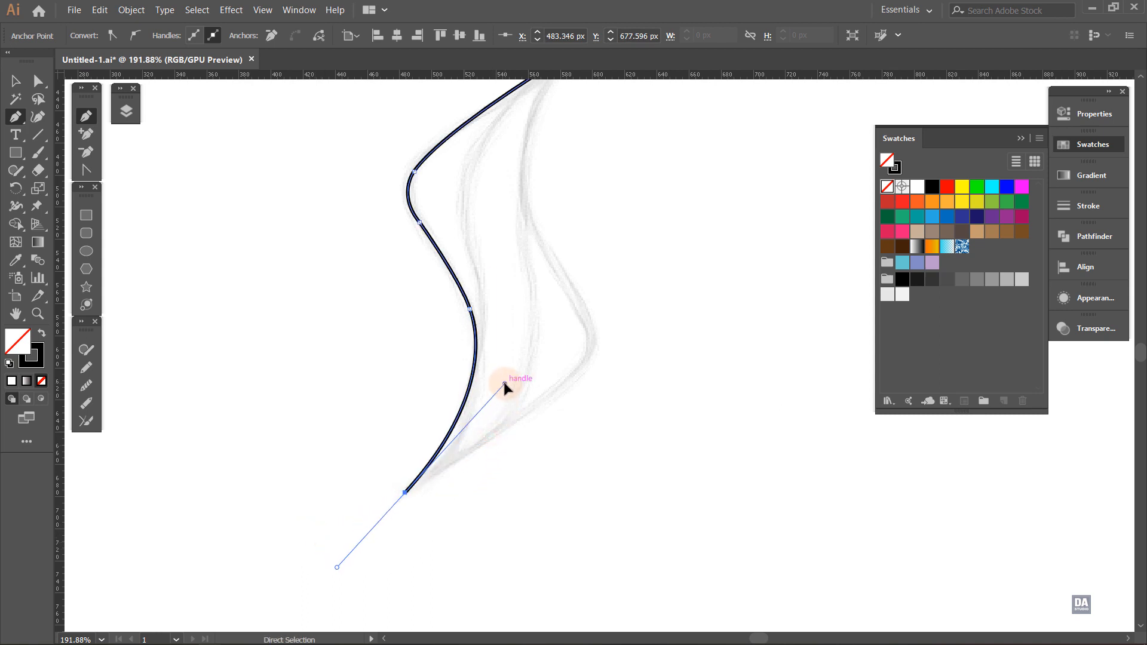
pyautogui.click(512, 310)
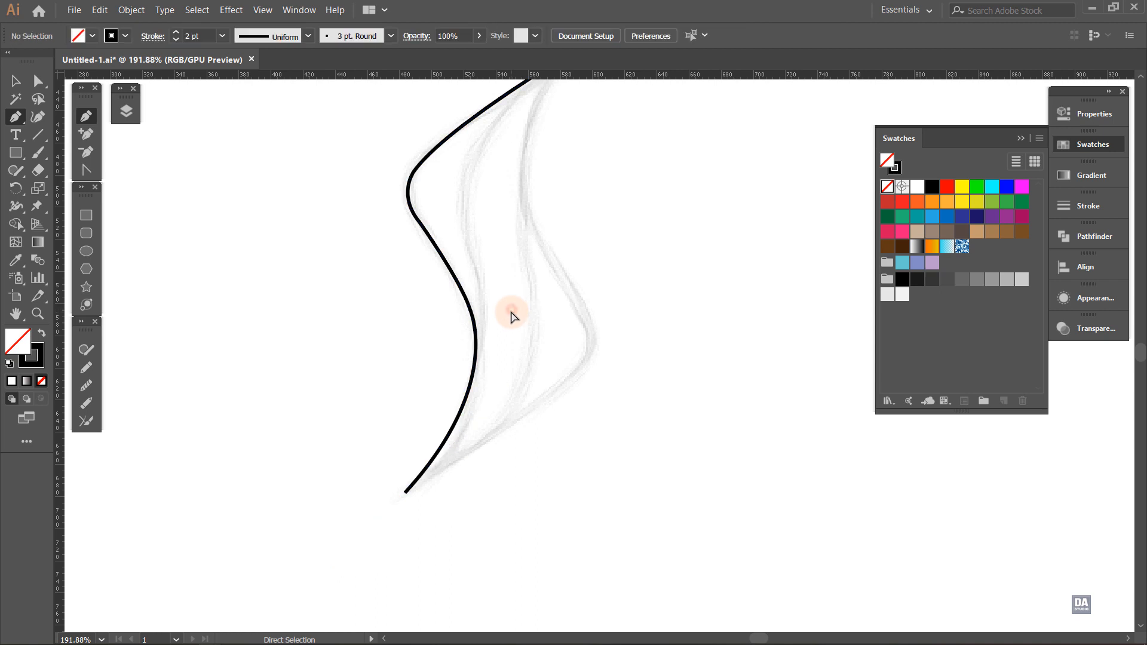
# - Smooth the bends along the left edge path with the Smooth tool and deselect it
pyautogui.click(475, 328)
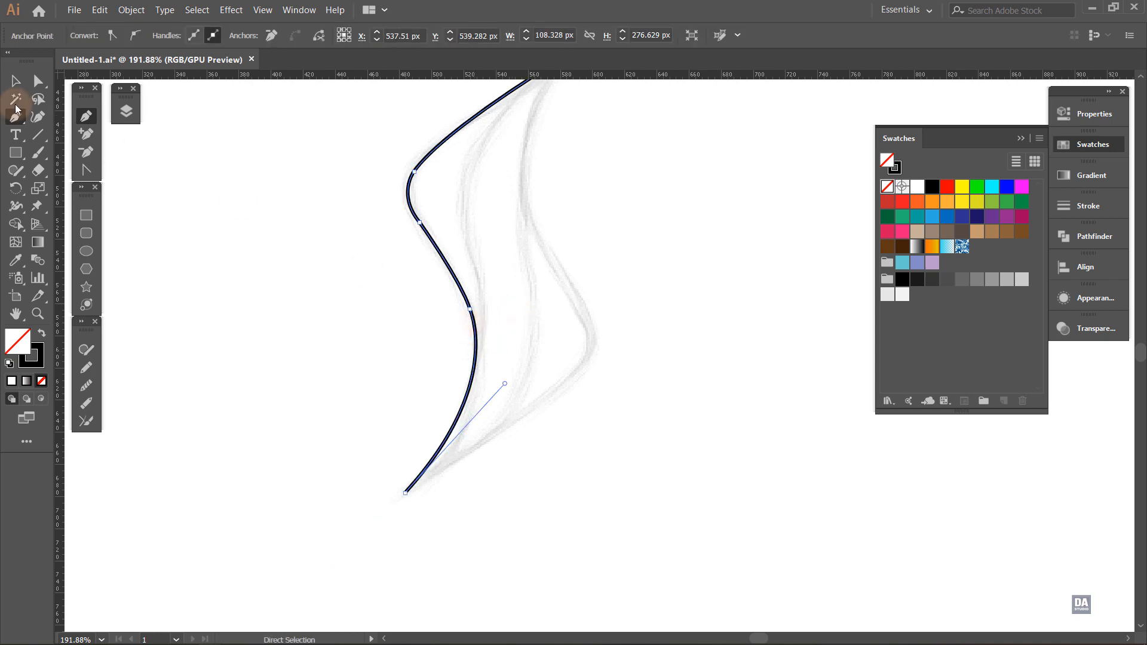
pyautogui.click(91, 385)
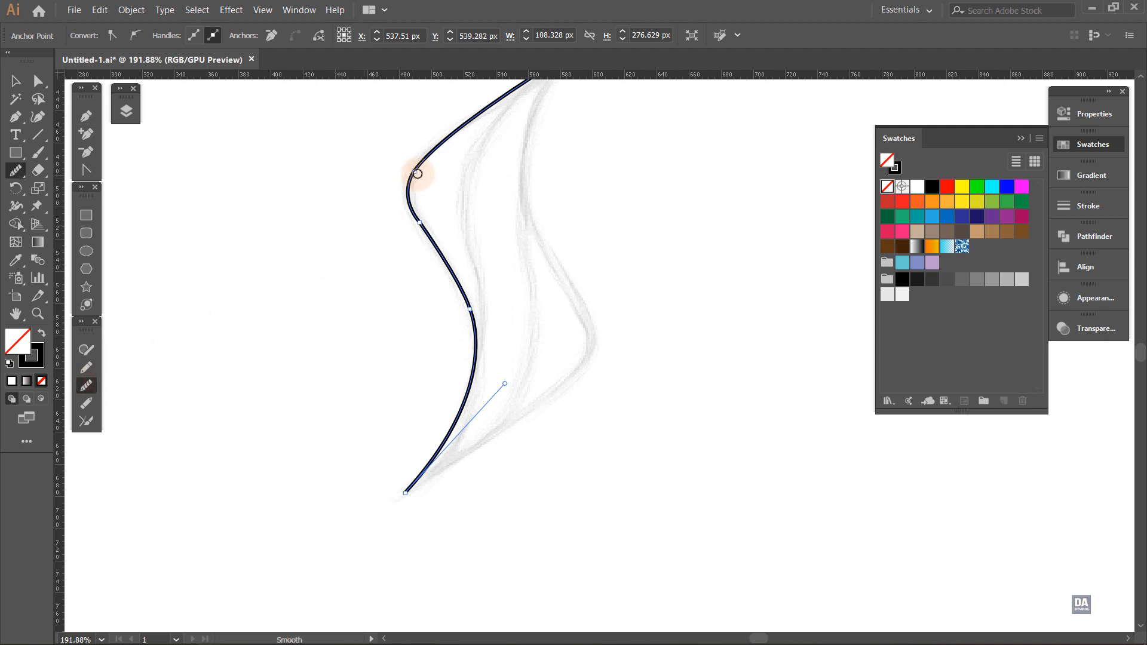
pyautogui.moveTo(414, 173); pyautogui.dragTo(410, 200)
pyautogui.moveTo(476, 215); pyautogui.dragTo(452, 270)
pyautogui.moveTo(432, 201)
pyautogui.mouseDown()
pyautogui.moveTo(489, 168)
pyautogui.moveTo(407, 194)
pyautogui.moveTo(497, 164)
pyautogui.moveTo(438, 196)
pyautogui.mouseUp()
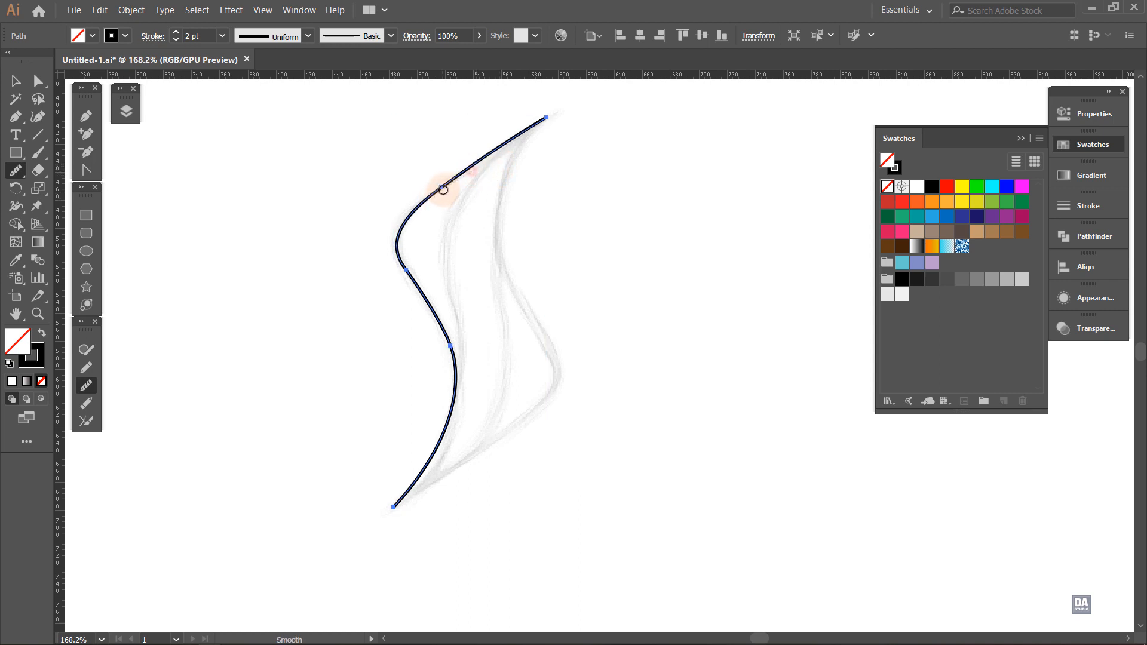
pyautogui.moveTo(418, 288)
pyautogui.mouseDown()
pyautogui.moveTo(428, 311)
pyautogui.moveTo(403, 266)
pyautogui.moveTo(459, 345)
pyautogui.moveTo(460, 378)
pyautogui.moveTo(405, 262)
pyautogui.moveTo(461, 362)
pyautogui.moveTo(439, 448)
pyautogui.moveTo(417, 483)
pyautogui.moveTo(450, 333)
pyautogui.mouseUp()
pyautogui.moveTo(423, 285)
pyautogui.mouseDown()
pyautogui.moveTo(466, 367)
pyautogui.moveTo(462, 333)
pyautogui.mouseUp()
pyautogui.keyDown('ctrl'); pyautogui.click(483, 284); pyautogui.keyUp('ctrl')
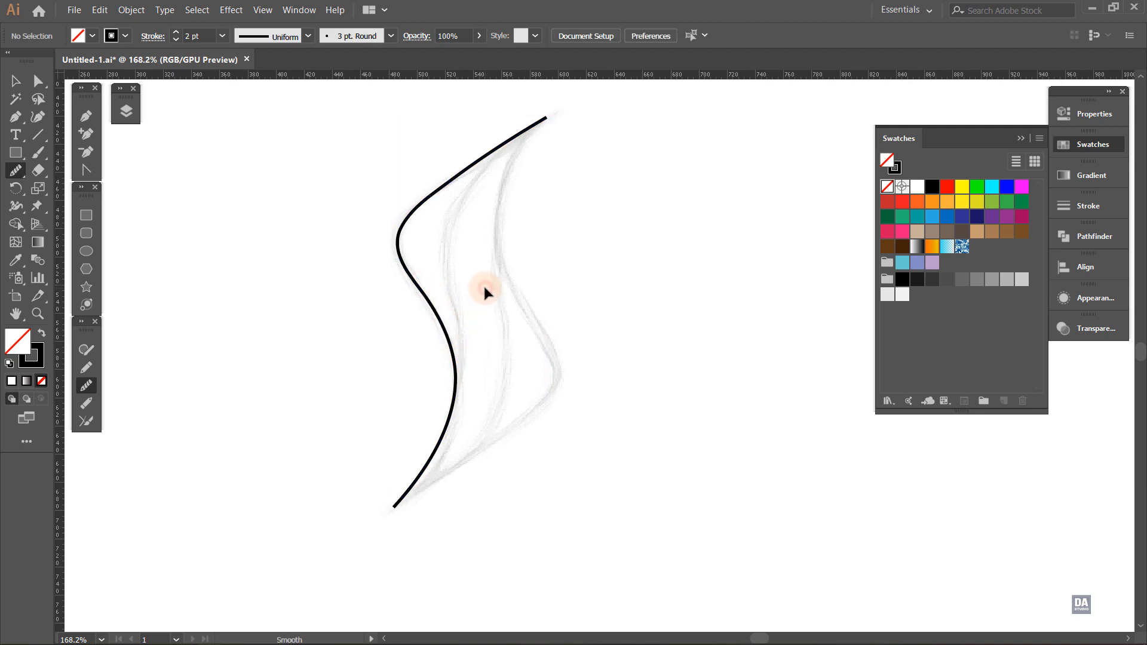
# - Draw the right edge with the Pen tool from the top tip along the sketch, closing the outline at the bottom tip
pyautogui.press('p')
pyautogui.click(546, 119)
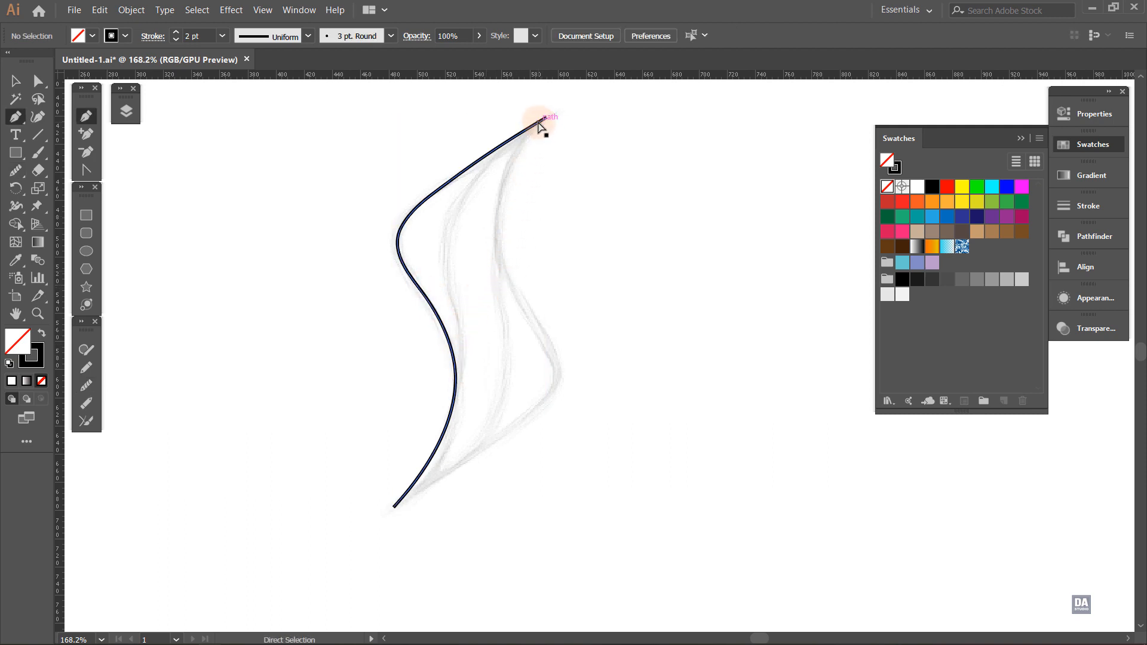
pyautogui.click(546, 118)
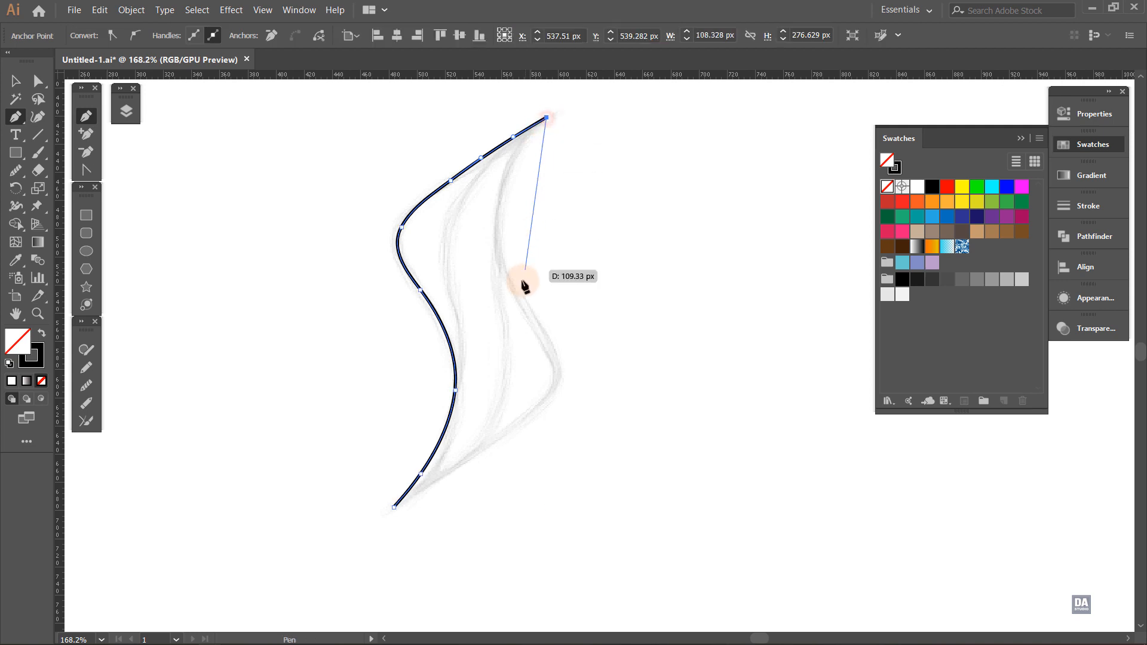
pyautogui.moveTo(515, 292); pyautogui.dragTo(567, 379)
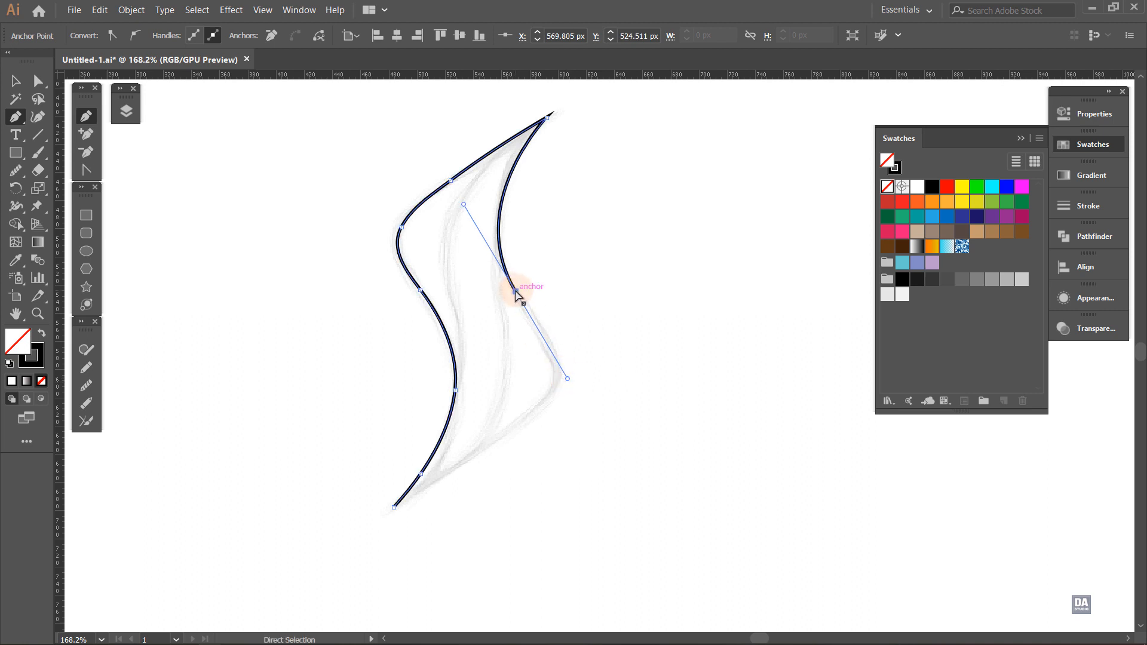
pyautogui.moveTo(515, 292)
pyautogui.mouseDown()
pyautogui.moveTo(547, 331)
pyautogui.moveTo(558, 389)
pyautogui.moveTo(551, 340)
pyautogui.mouseUp()
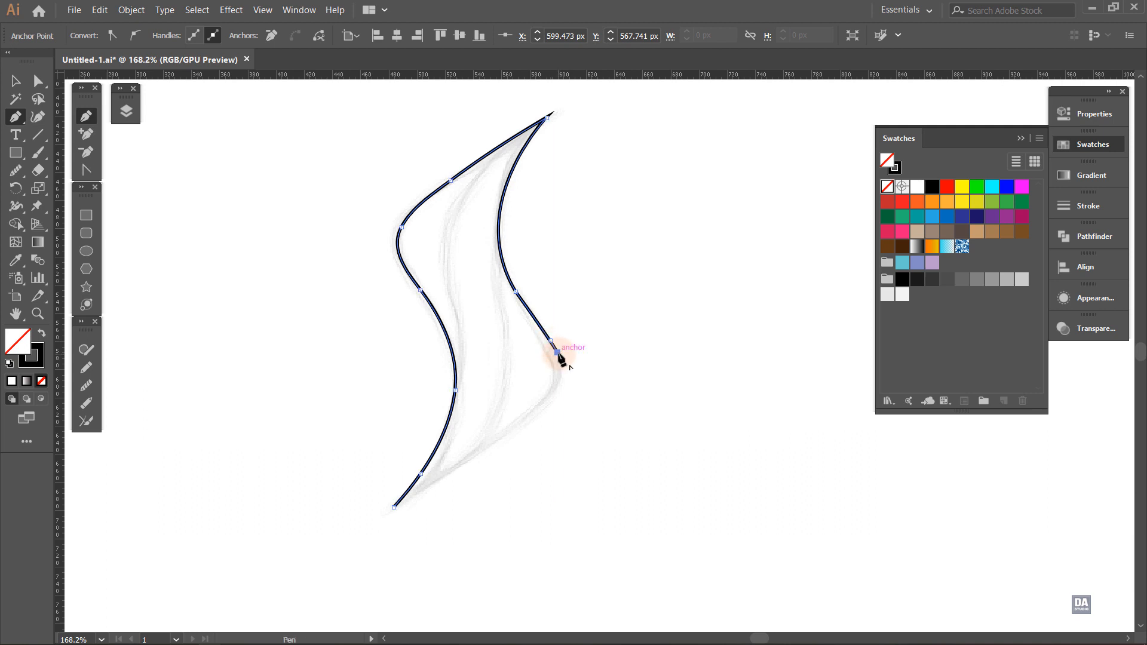
pyautogui.moveTo(553, 395); pyautogui.dragTo(534, 413)
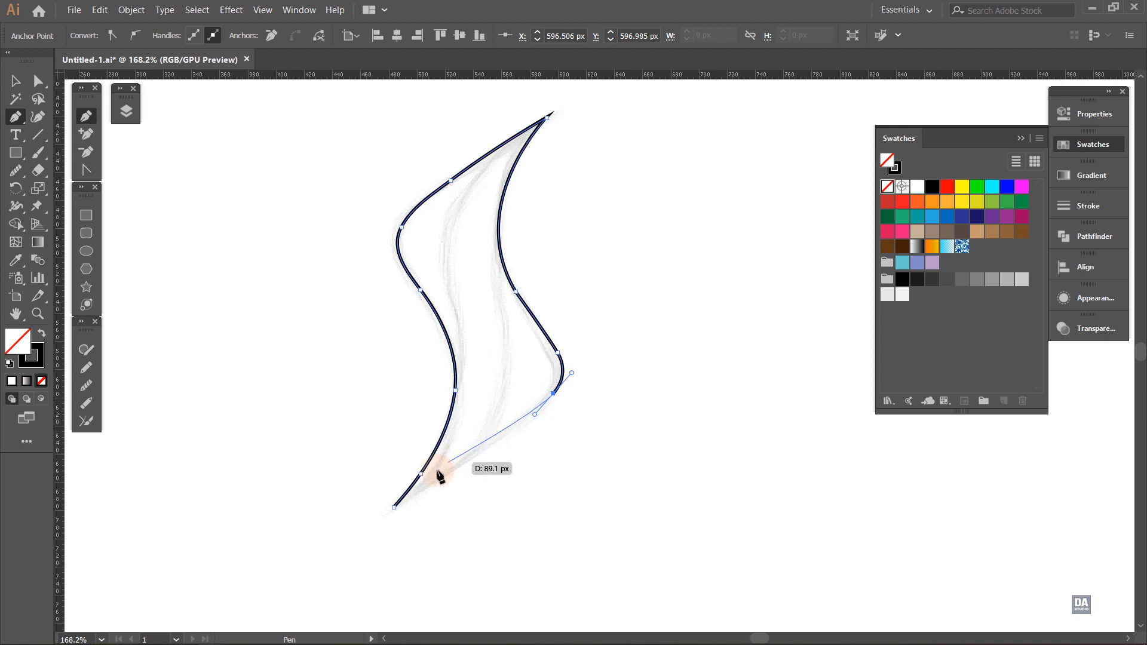
pyautogui.click(394, 508)
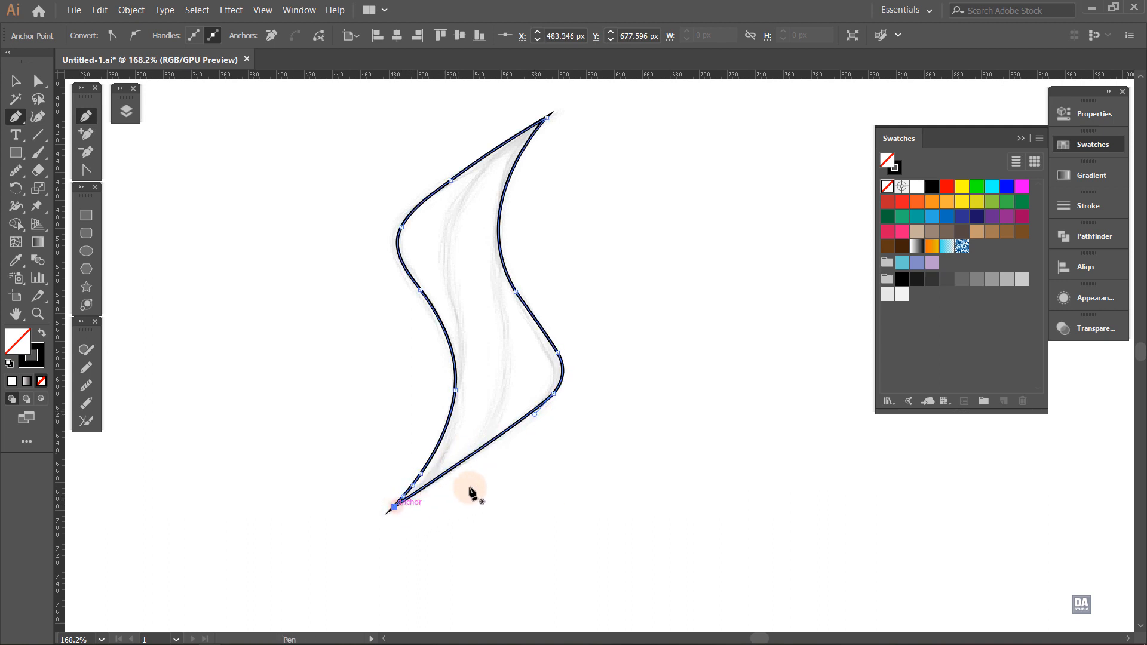
pyautogui.keyDown('ctrl'); pyautogui.click(533, 416); pyautogui.keyUp('ctrl')
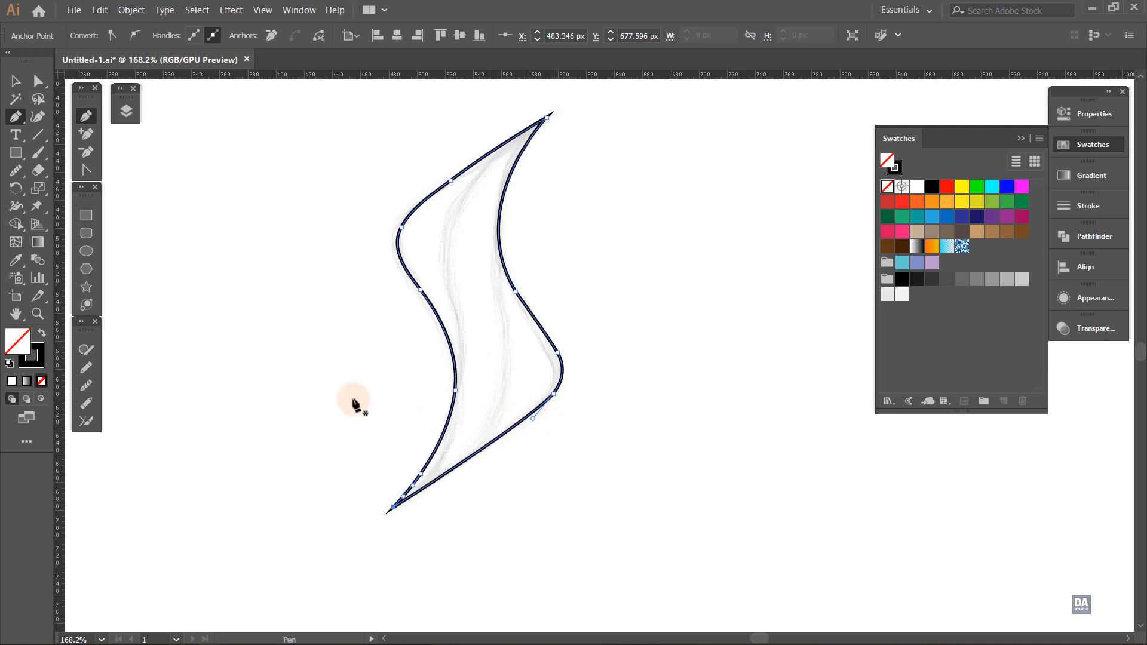
# - Smooth the curves and the lower bulge of the outline's right edge with the Smooth tool, then deselect the outline
pyautogui.click(87, 386)
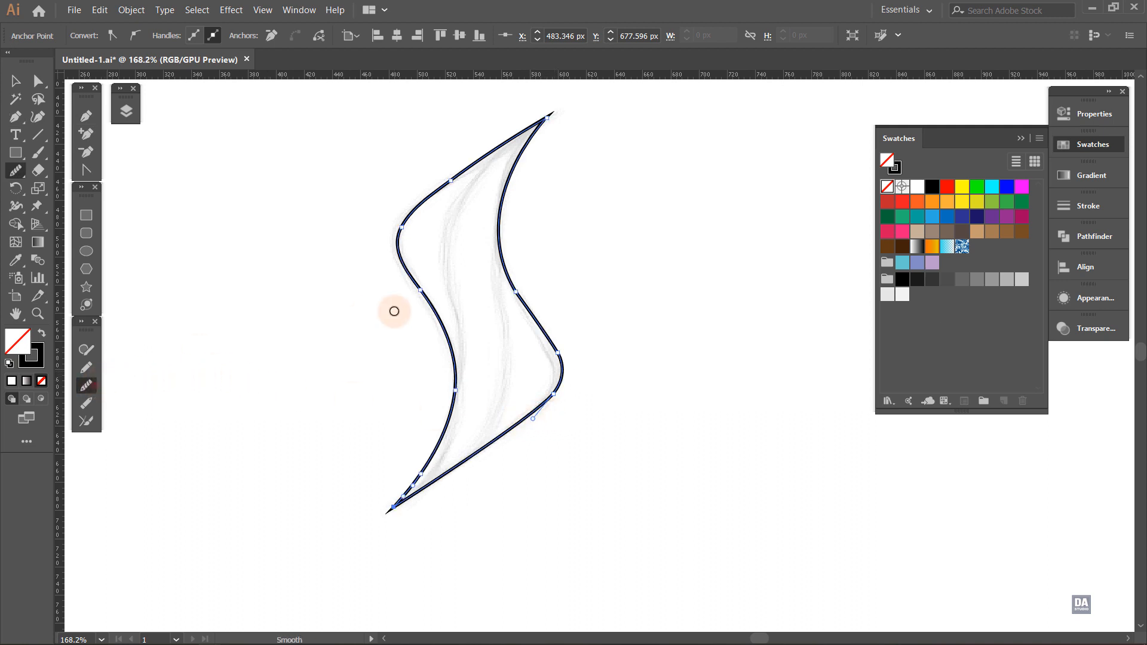
pyautogui.keyDown('ctrl'); pyautogui.click(514, 171); pyautogui.keyUp('ctrl')
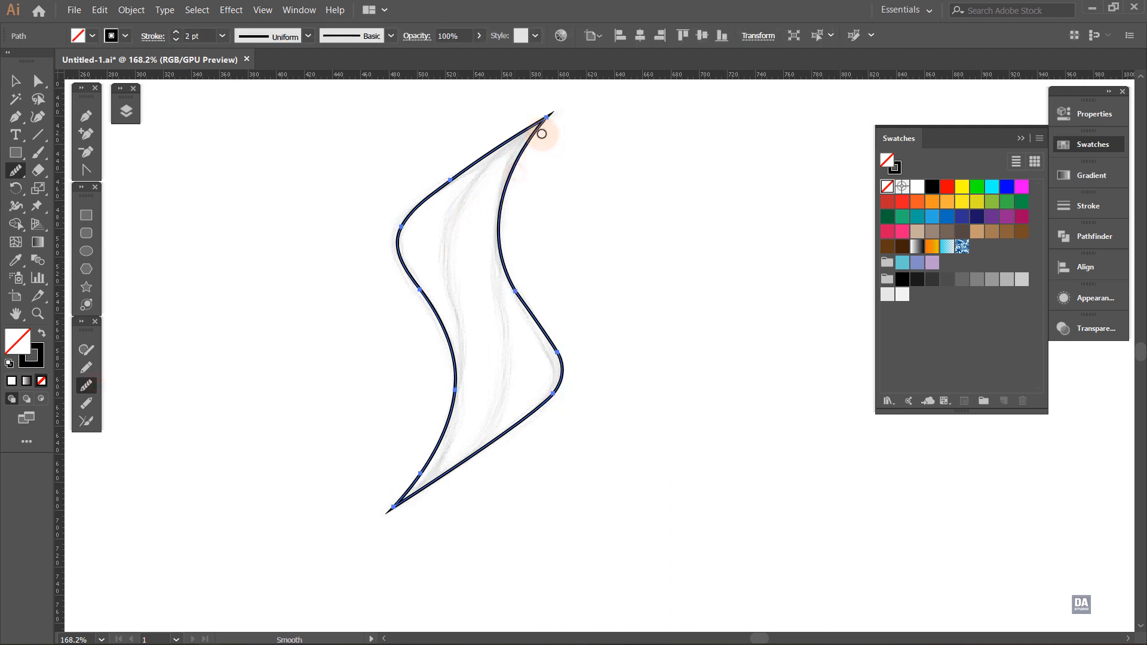
pyautogui.moveTo(537, 128)
pyautogui.mouseDown()
pyautogui.moveTo(509, 260)
pyautogui.moveTo(565, 361)
pyautogui.moveTo(555, 366)
pyautogui.moveTo(555, 354)
pyautogui.moveTo(563, 390)
pyautogui.moveTo(540, 407)
pyautogui.mouseUp()
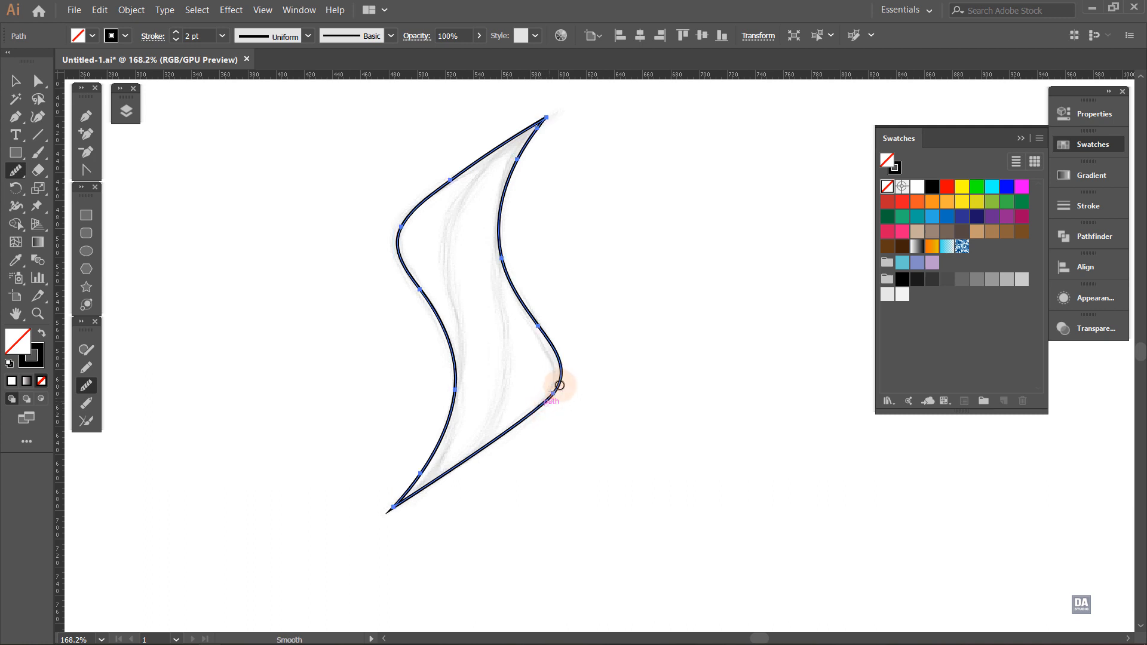
pyautogui.moveTo(525, 297)
pyautogui.mouseDown()
pyautogui.moveTo(576, 390)
pyautogui.moveTo(536, 305)
pyautogui.moveTo(569, 373)
pyautogui.moveTo(542, 313)
pyautogui.moveTo(515, 301)
pyautogui.moveTo(508, 190)
pyautogui.mouseUp()
pyautogui.hotkey('ctrl', 'z')
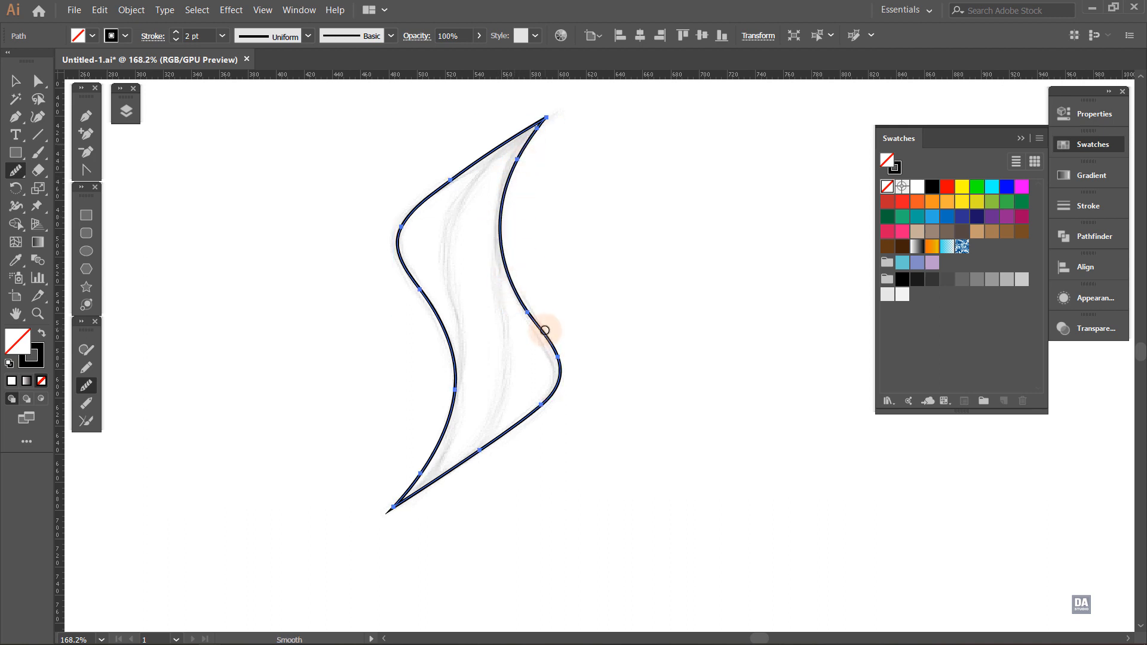
pyautogui.moveTo(539, 326)
pyautogui.mouseDown()
pyautogui.moveTo(511, 272)
pyautogui.moveTo(565, 355)
pyautogui.moveTo(552, 346)
pyautogui.moveTo(567, 386)
pyautogui.moveTo(540, 418)
pyautogui.moveTo(576, 411)
pyautogui.mouseUp()
pyautogui.keyDown('ctrl'); pyautogui.click(597, 403); pyautogui.keyUp('ctrl')
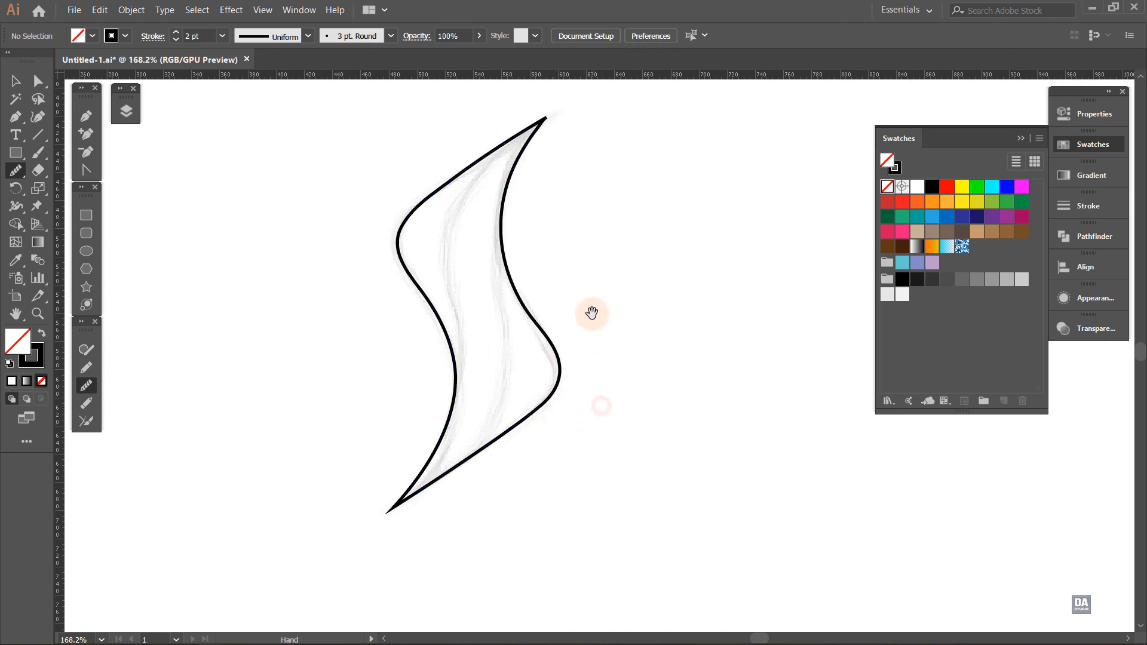
# - Draw a straight inner line from the top tip to the lower left edge and bend it with the Anchor Point tool
pyautogui.moveTo(591, 315); pyautogui.dragTo(586, 352)
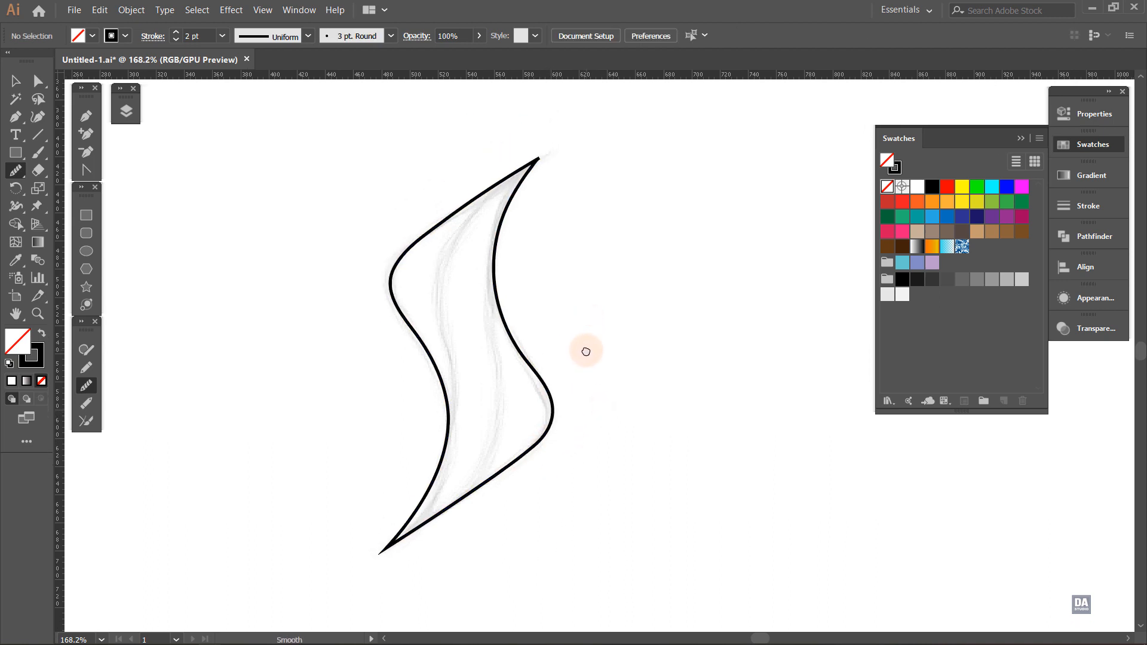
pyautogui.click(86, 116)
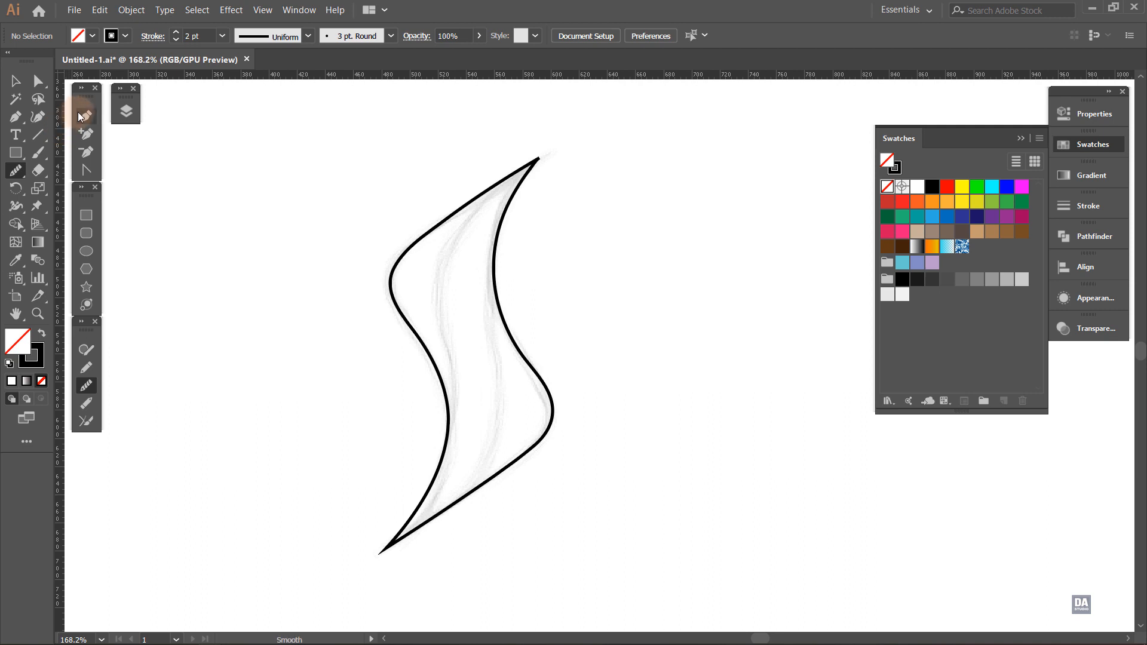
pyautogui.click(540, 157)
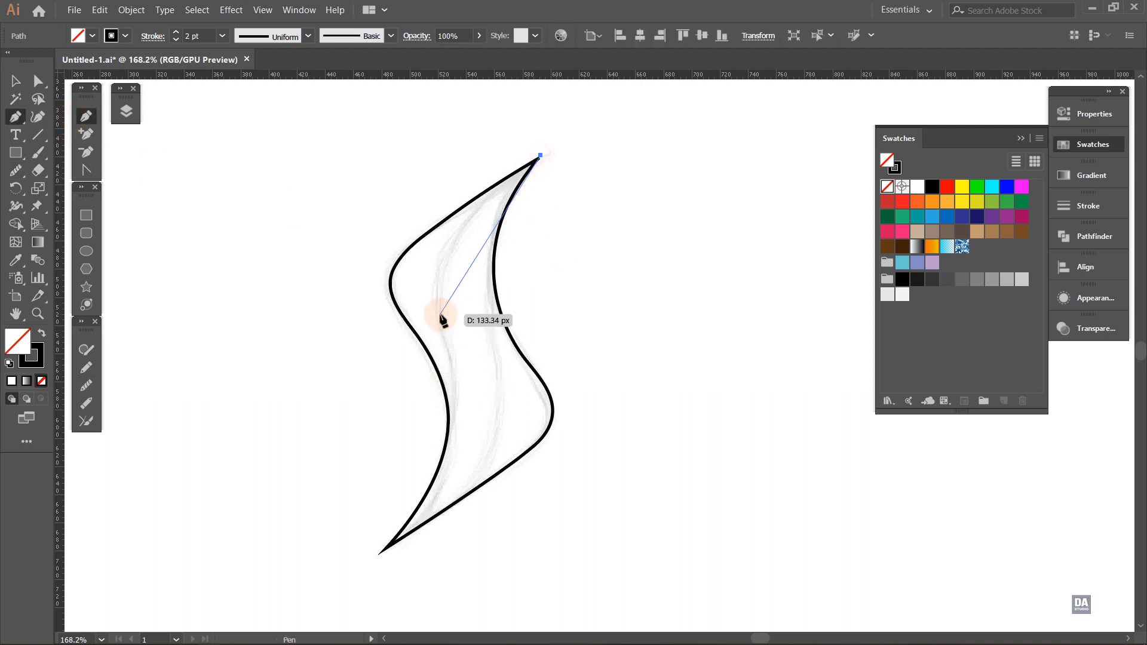
pyautogui.click(423, 480)
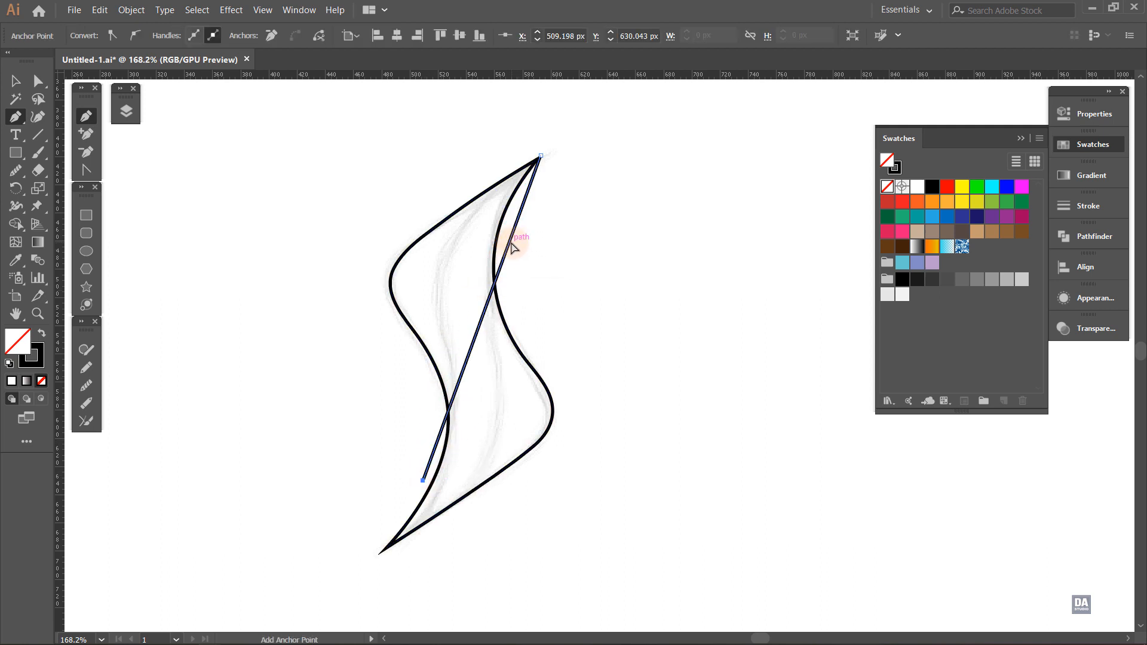
pyautogui.click(87, 170)
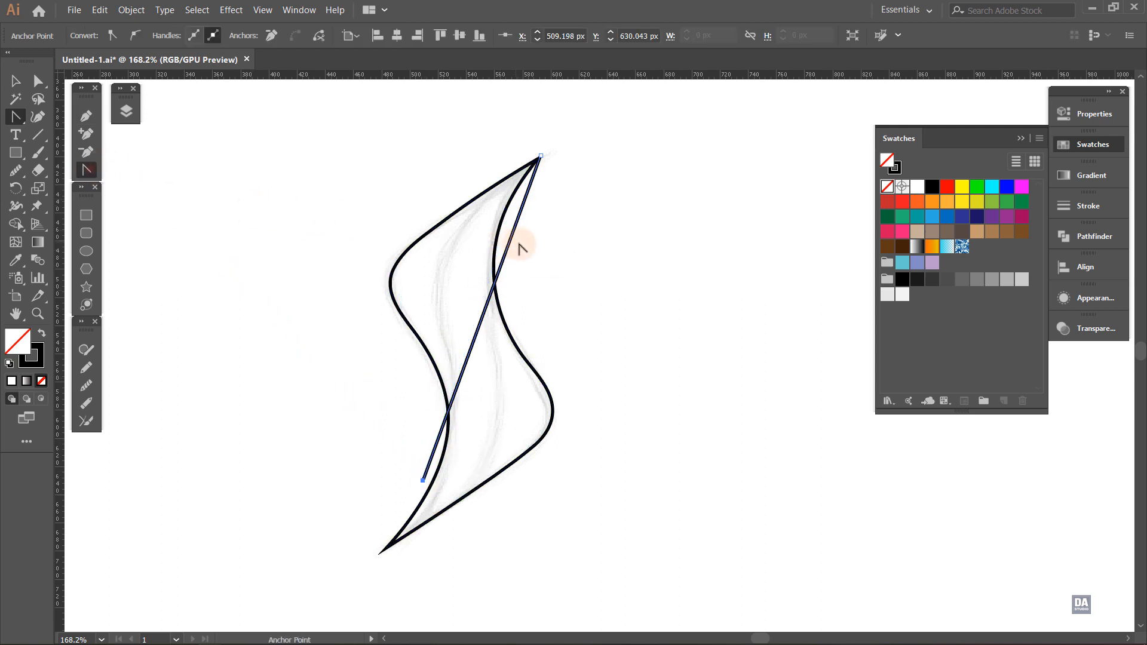
pyautogui.moveTo(511, 239); pyautogui.dragTo(495, 419)
# - Reshape the inner line into an S-curve along the left inner sketch stroke by adjusting its upper and lower handles
pyautogui.press('a')
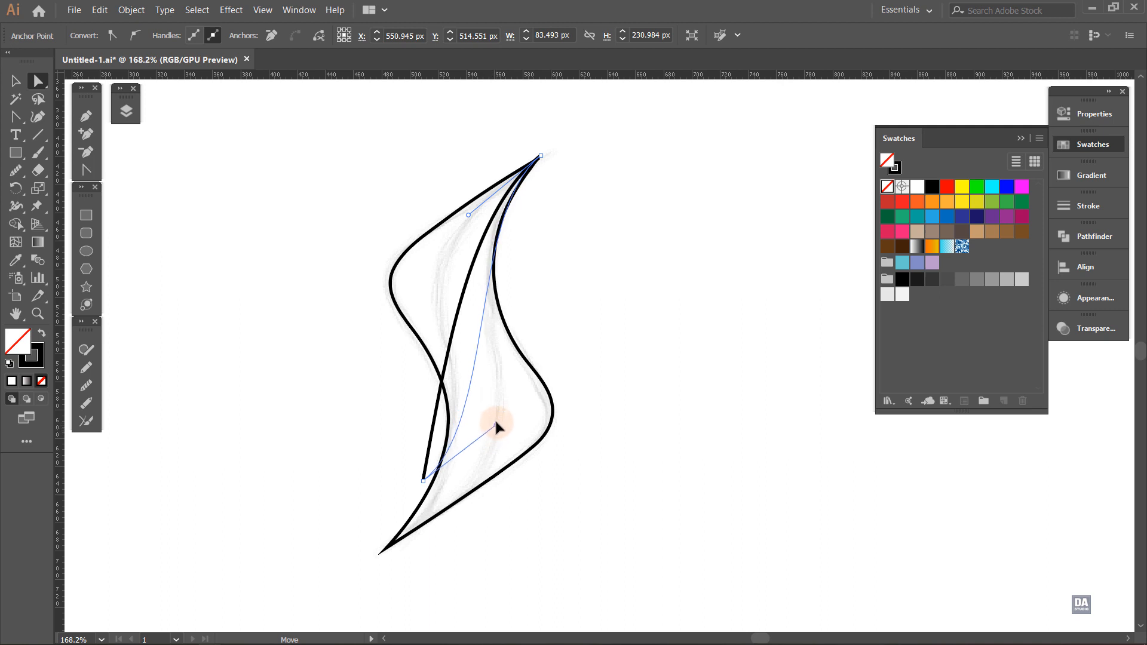
pyautogui.moveTo(468, 216); pyautogui.dragTo(343, 240)
pyautogui.moveTo(496, 420); pyautogui.dragTo(523, 399)
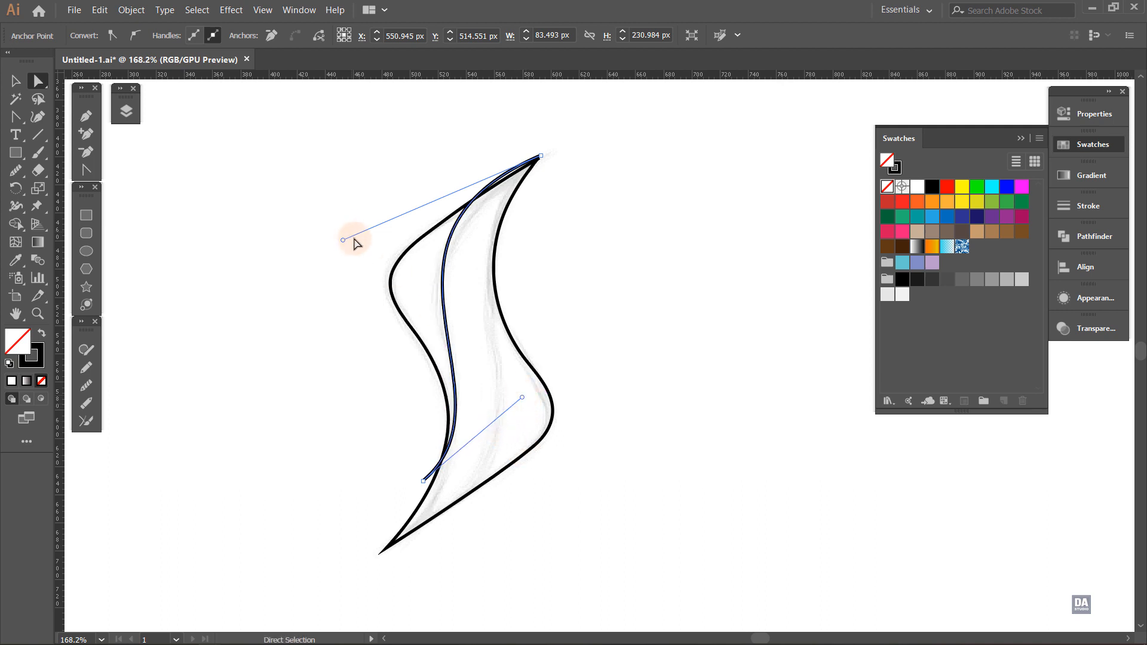
pyautogui.moveTo(343, 240); pyautogui.dragTo(343, 258)
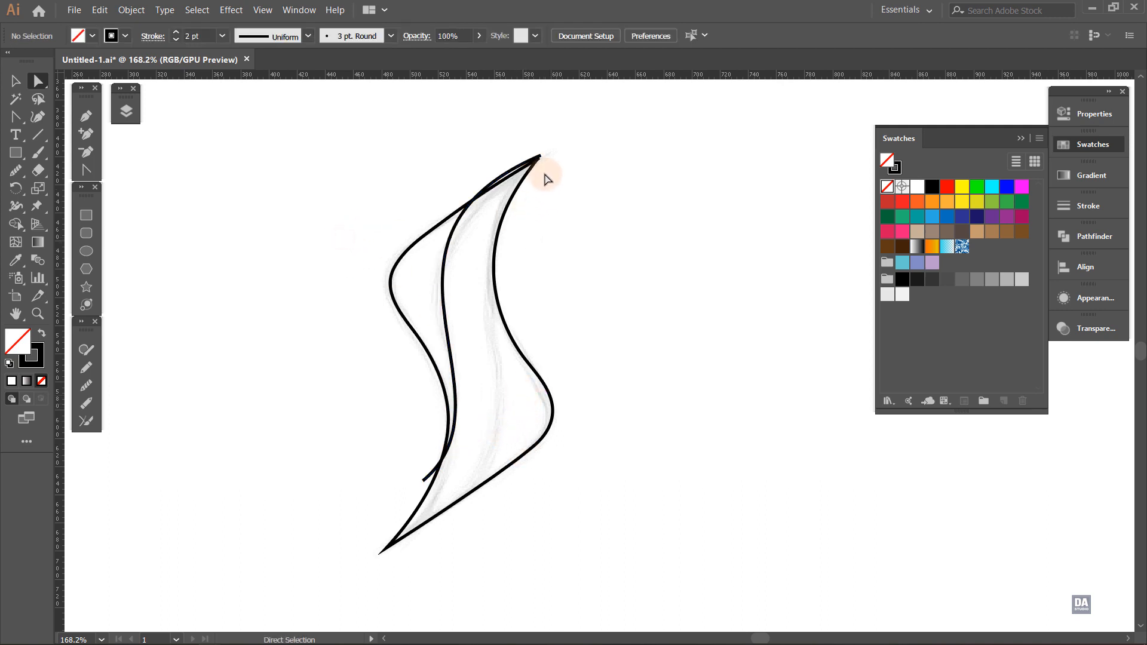
# - Move the inner line's lower anchor onto the left edge and refine both handles so the curve stays inside the outline
pyautogui.click(531, 163)
pyautogui.click(539, 157)
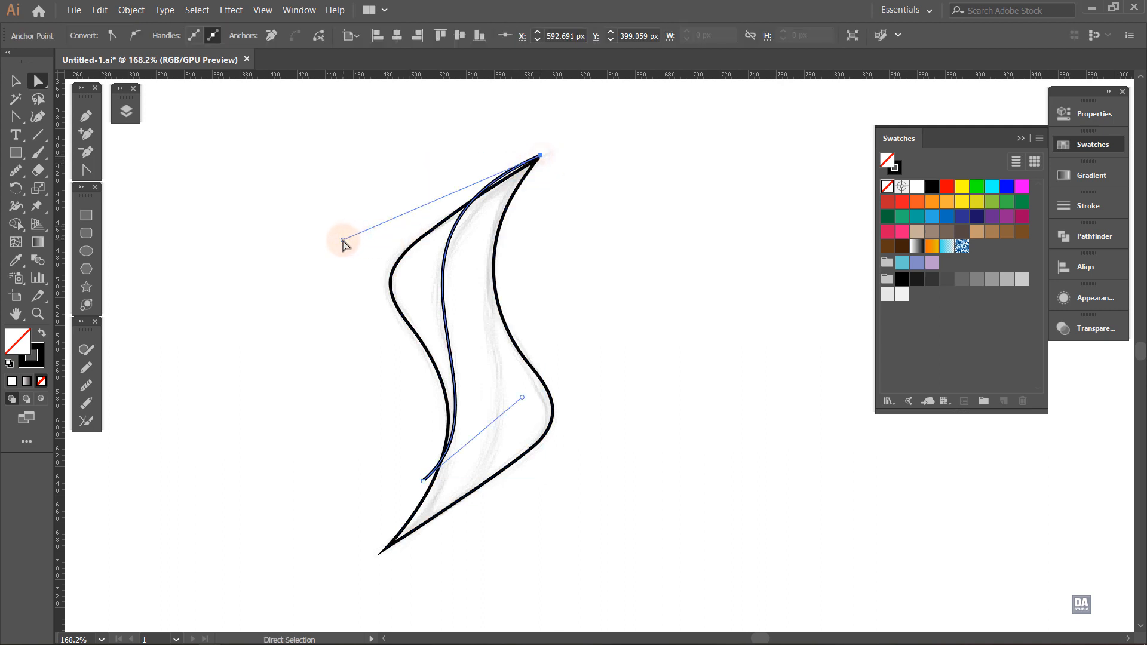
pyautogui.moveTo(343, 240); pyautogui.dragTo(338, 278)
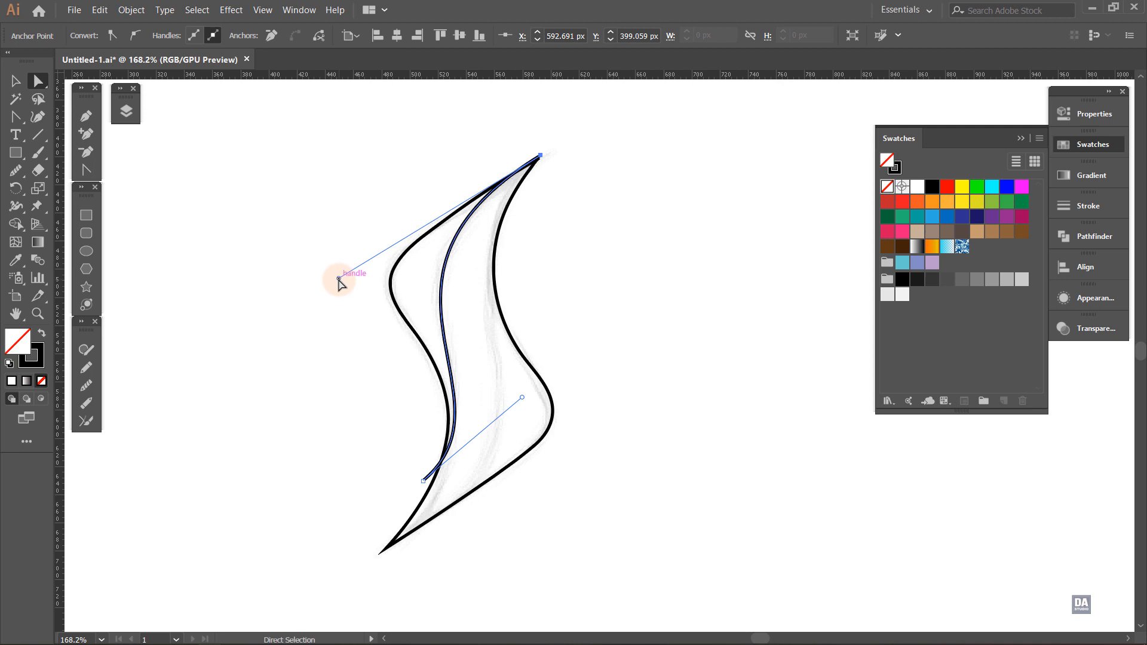
pyautogui.moveTo(522, 398); pyautogui.dragTo(527, 362)
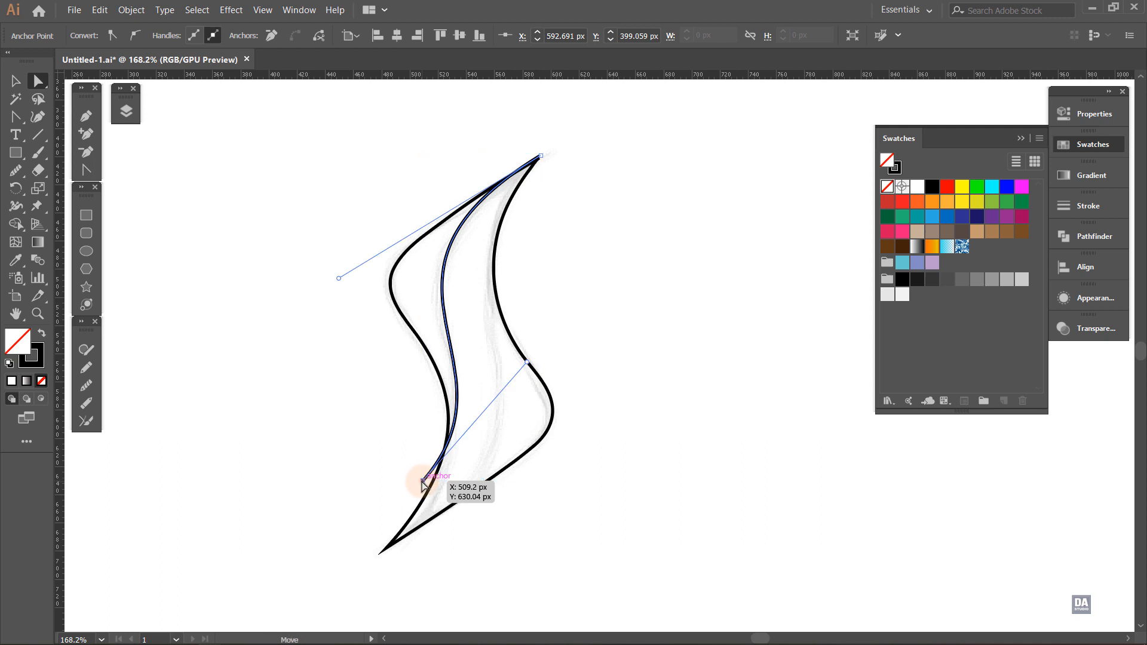
pyautogui.moveTo(422, 482); pyautogui.dragTo(423, 499)
pyautogui.moveTo(526, 380); pyautogui.dragTo(524, 335)
pyautogui.moveTo(339, 277); pyautogui.dragTo(333, 291)
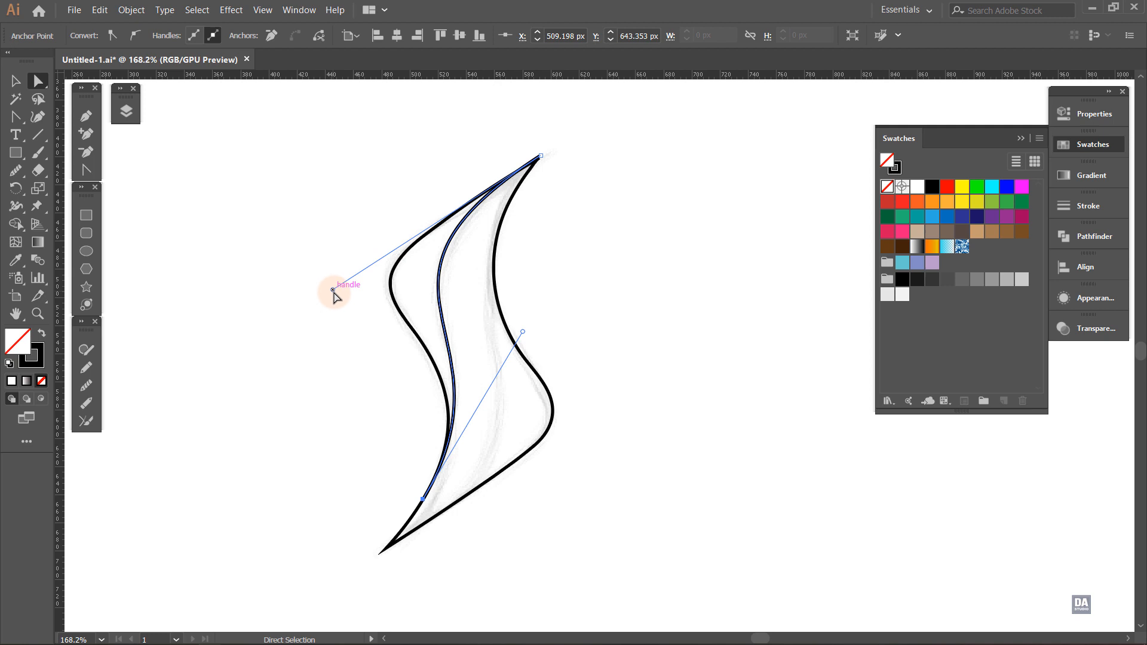
pyautogui.click(623, 379)
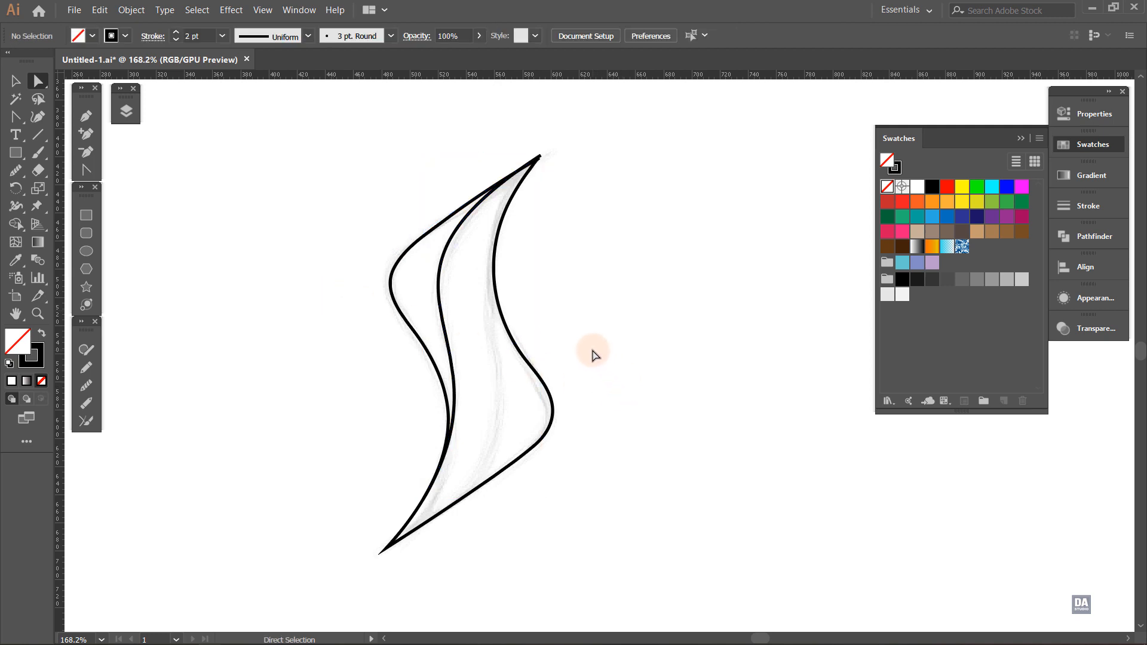
# - Draw a second straight inner line from the top tip to the bottom tip and bend it with the Anchor Point tool
pyautogui.press('p')
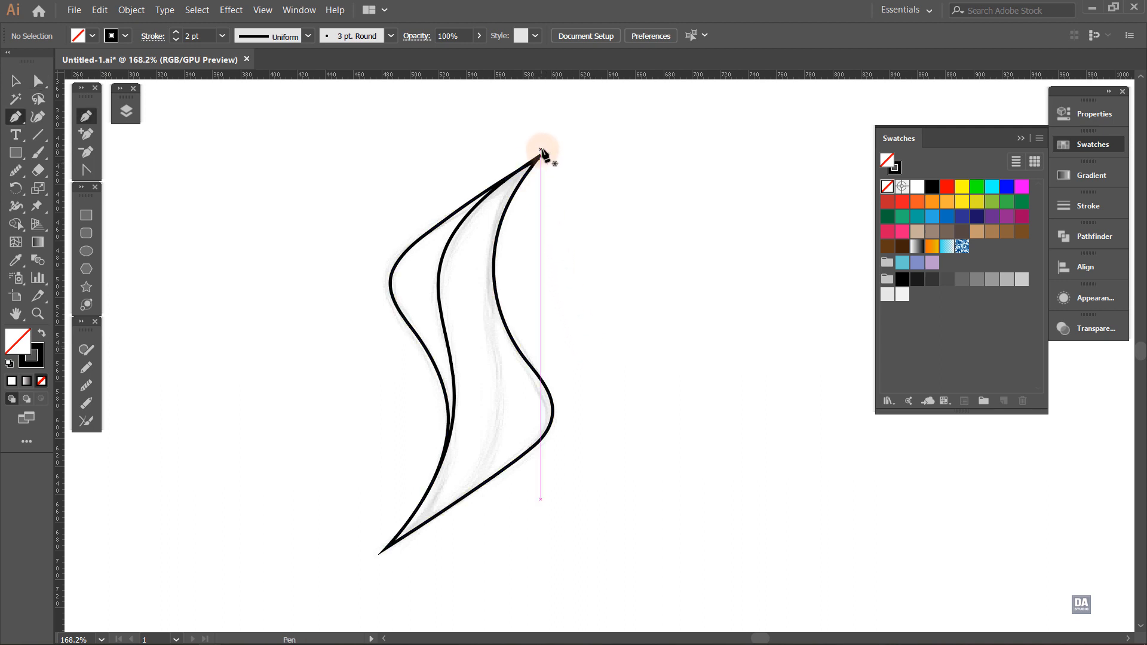
pyautogui.click(543, 151)
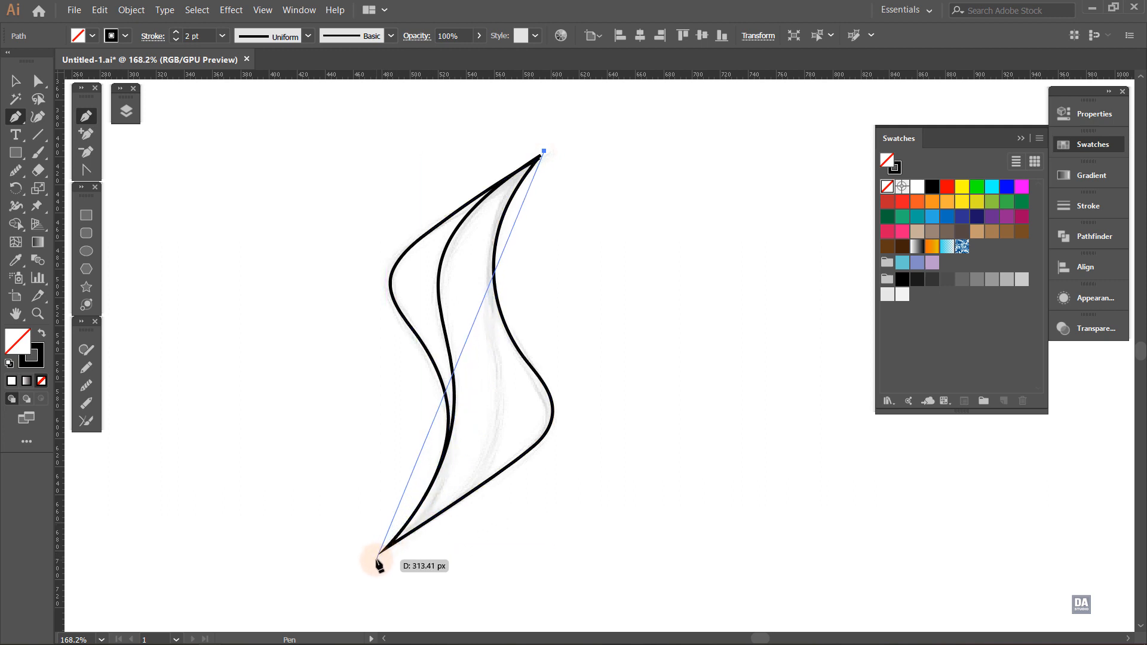
pyautogui.click(376, 558)
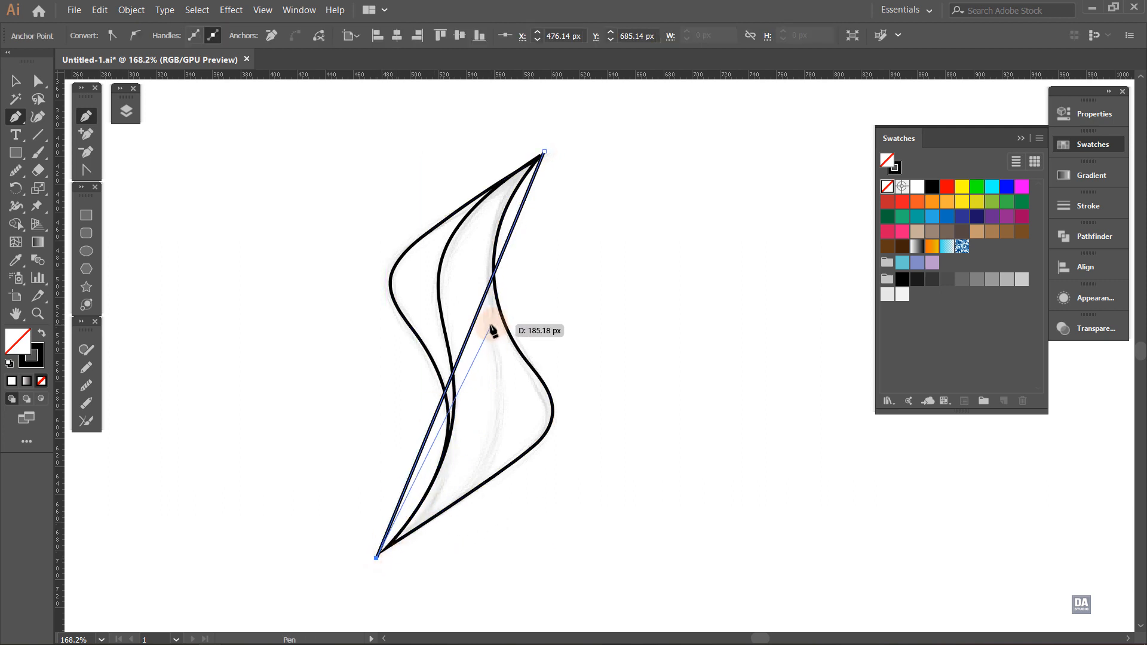
pyautogui.click(86, 169)
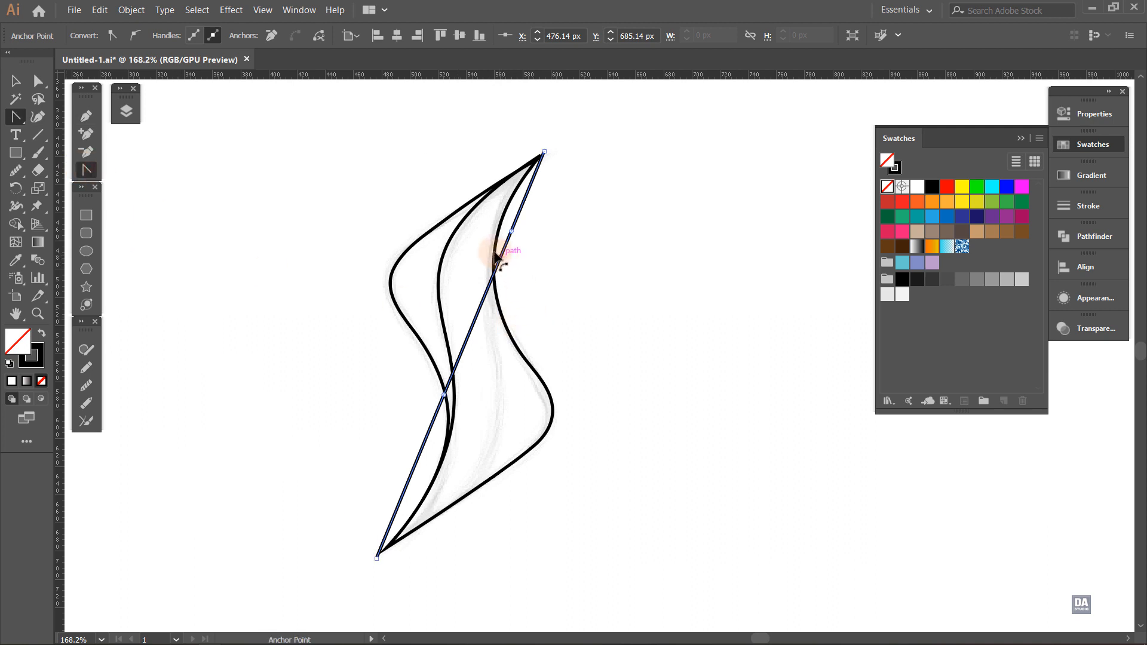
pyautogui.moveTo(494, 252); pyautogui.dragTo(482, 247)
# - Reshape the second inner line into an S-curve along the right inner sketch stroke by adjusting its upper and lower handles
pyautogui.press('a')
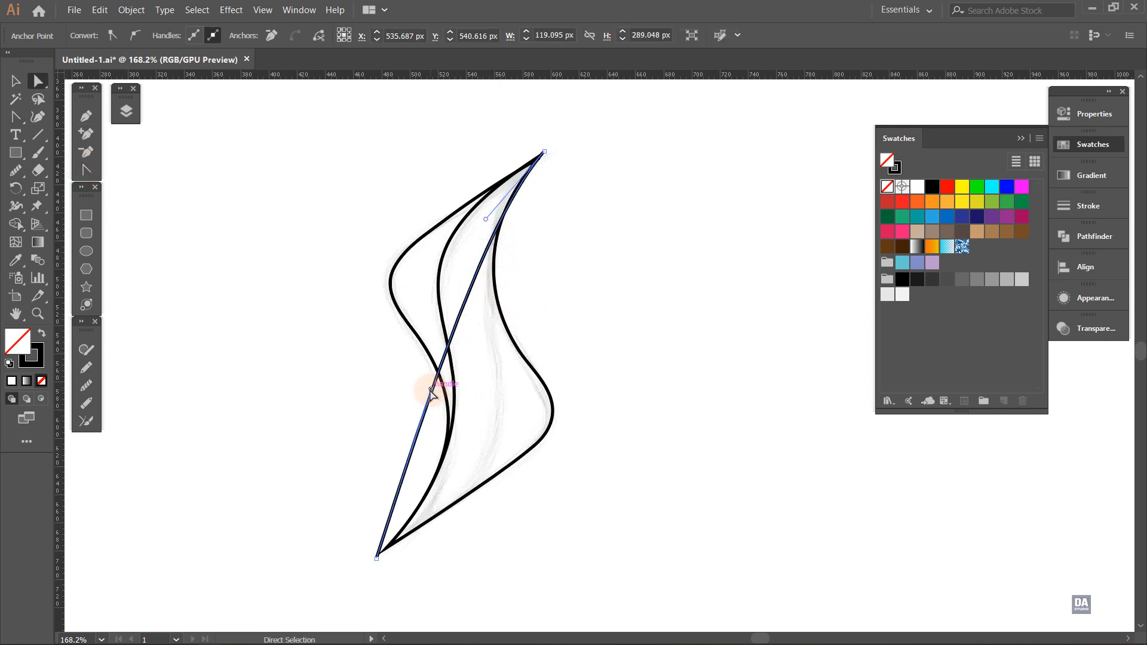
pyautogui.moveTo(430, 390); pyautogui.dragTo(630, 410)
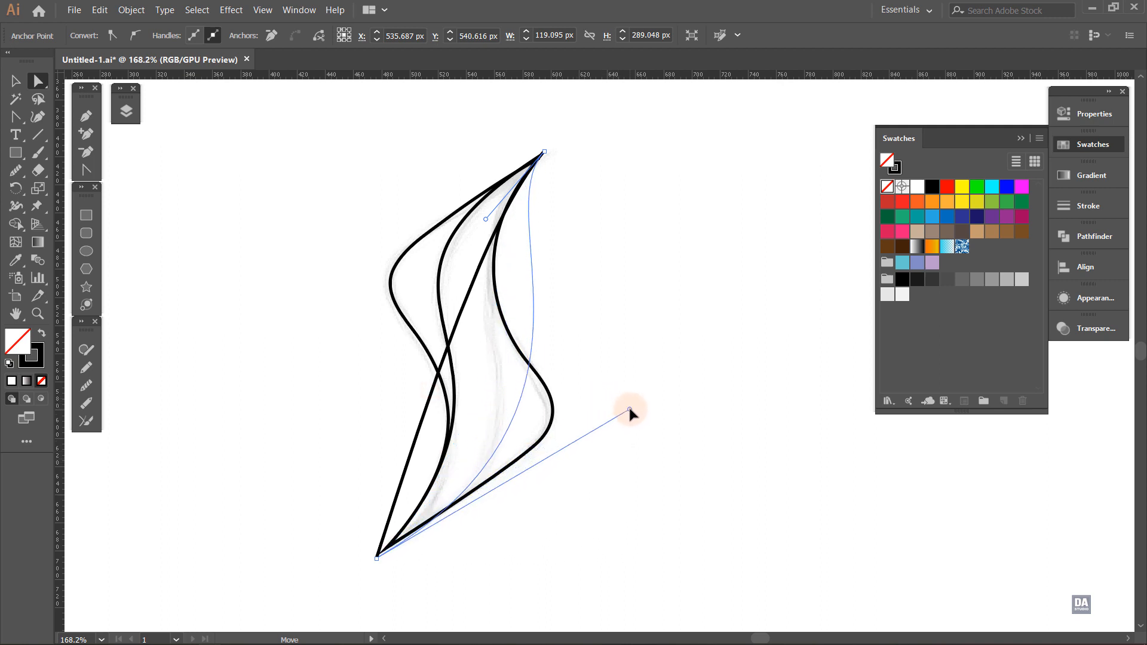
pyautogui.moveTo(486, 219)
pyautogui.mouseDown()
pyautogui.moveTo(417, 269)
pyautogui.moveTo(394, 313)
pyautogui.mouseUp()
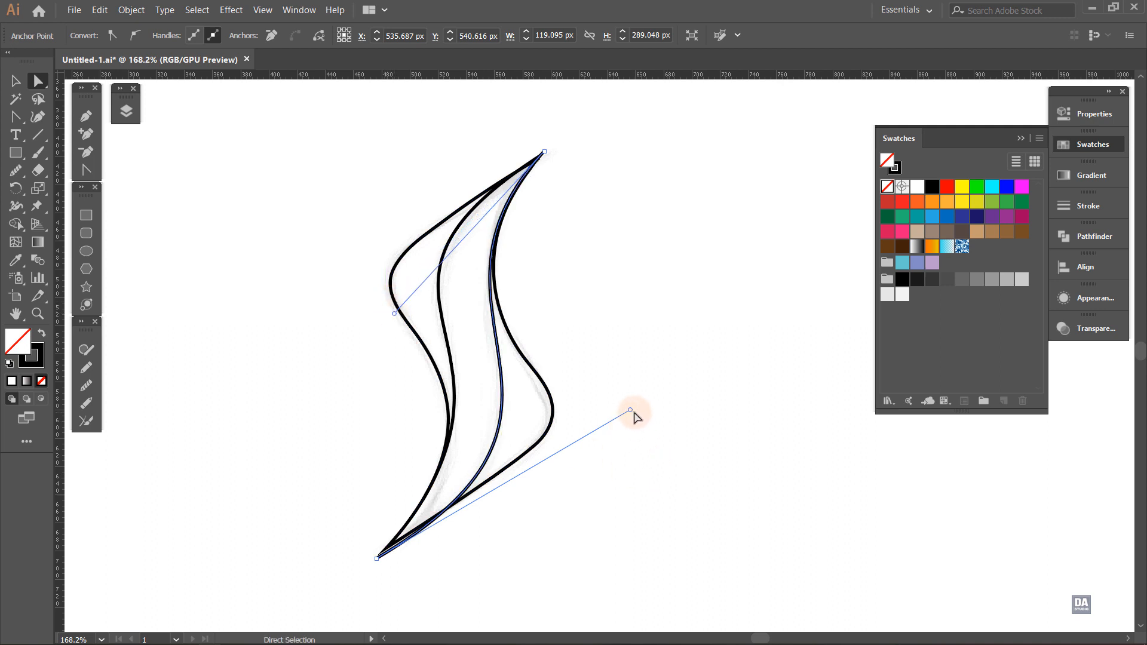
pyautogui.moveTo(631, 411); pyautogui.dragTo(636, 389)
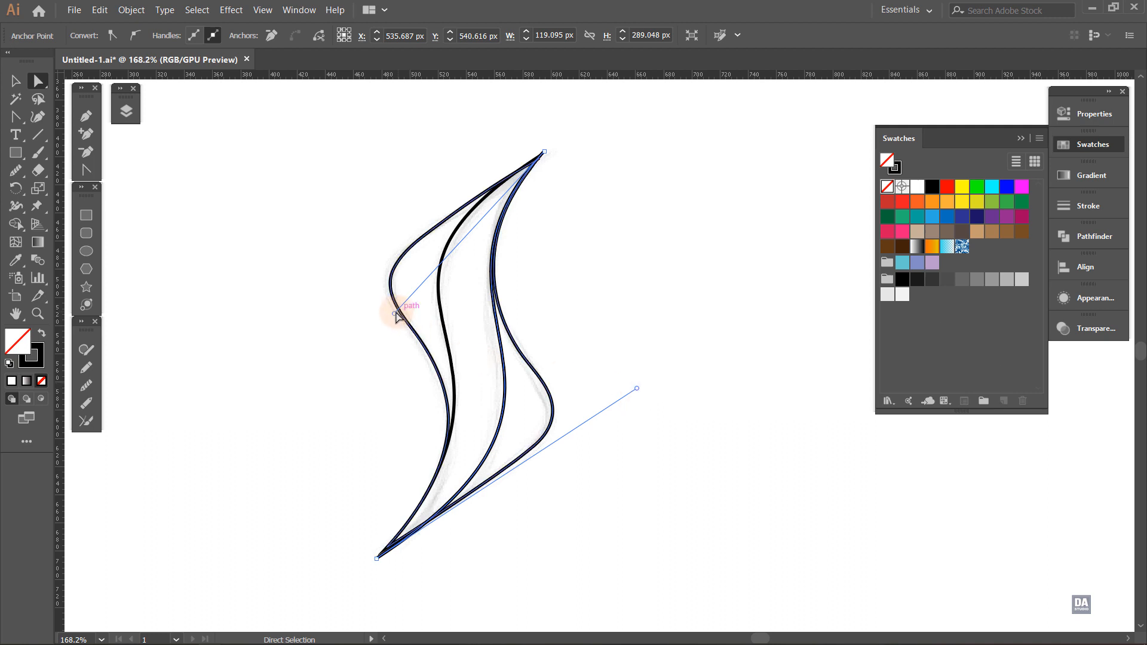
pyautogui.moveTo(393, 314); pyautogui.dragTo(389, 328)
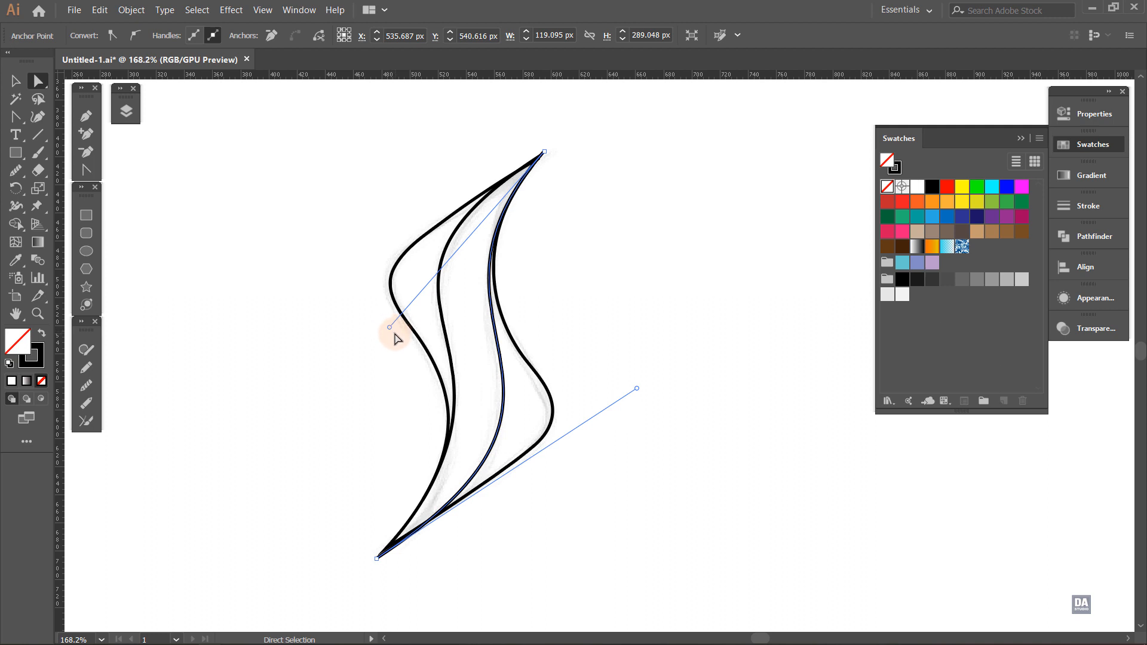
pyautogui.moveTo(389, 326); pyautogui.dragTo(389, 325)
pyautogui.click(610, 348)
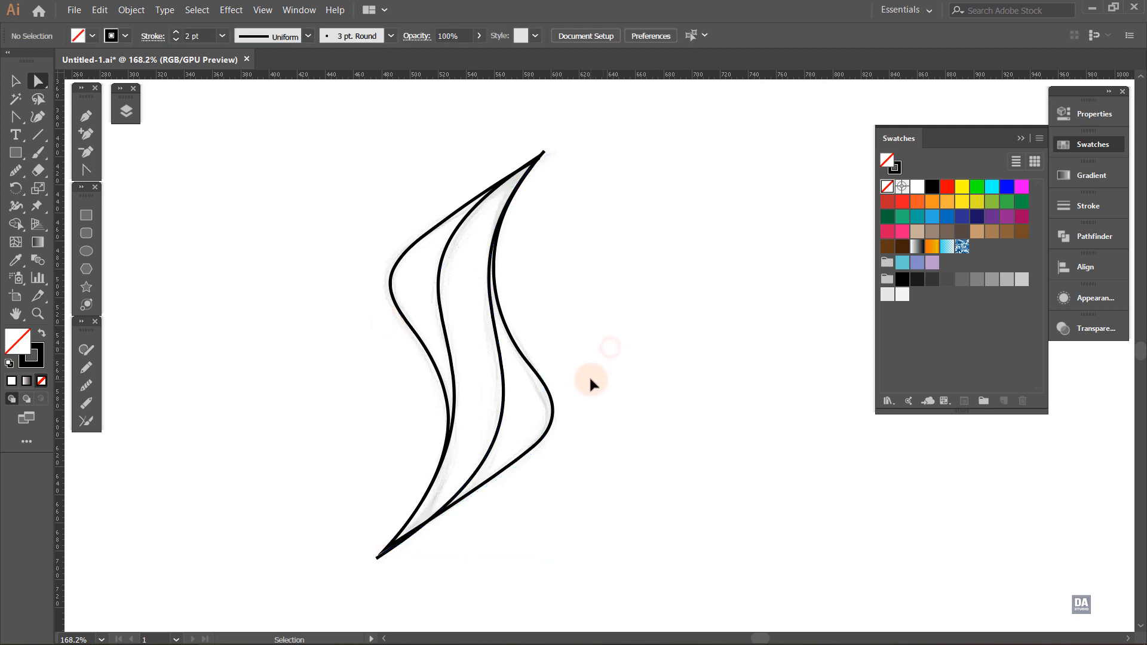
# - Smooth the outline's right edge from its inward curve down to the lower bulge with the Smooth tool
pyautogui.click(555, 404)
pyautogui.press('a')
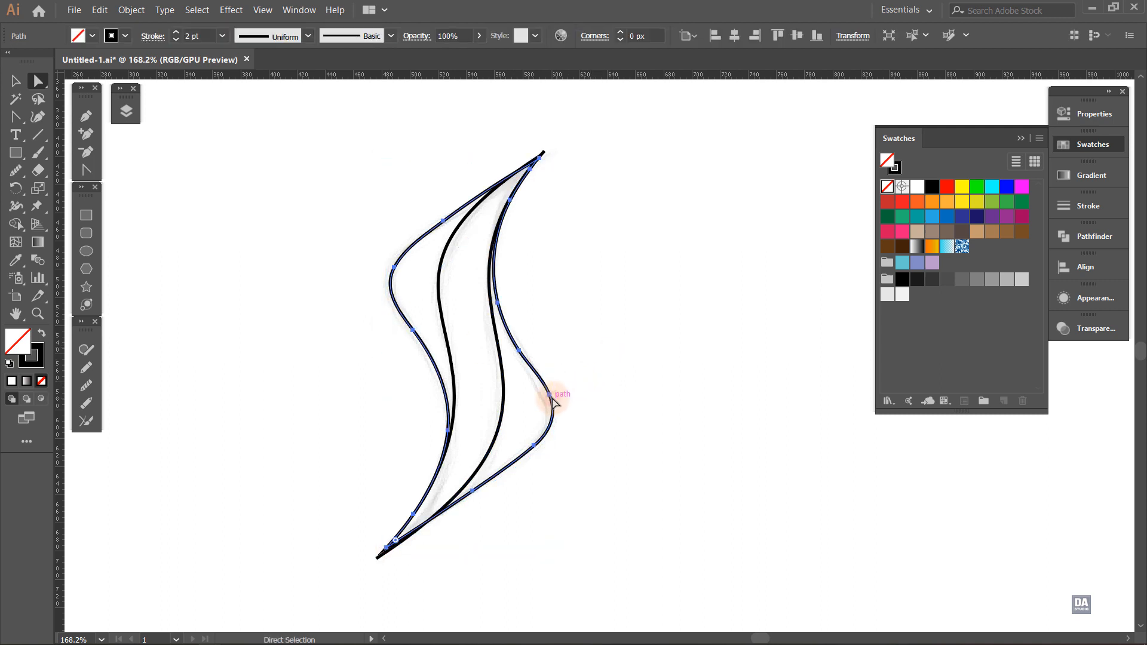
pyautogui.click(88, 386)
pyautogui.moveTo(502, 320)
pyautogui.mouseDown()
pyautogui.moveTo(550, 428)
pyautogui.moveTo(526, 355)
pyautogui.moveTo(552, 412)
pyautogui.moveTo(550, 394)
pyautogui.moveTo(499, 294)
pyautogui.mouseUp()
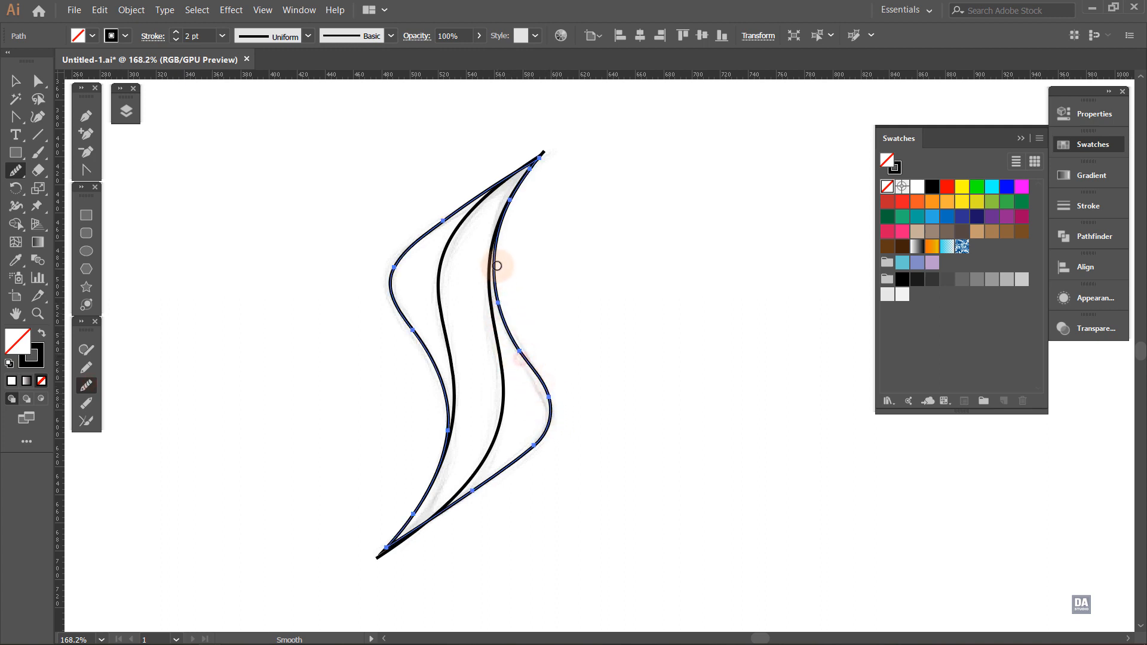
pyautogui.press('a')
pyautogui.moveTo(541, 378)
pyautogui.mouseDown()
pyautogui.moveTo(532, 461)
pyautogui.moveTo(561, 414)
pyautogui.moveTo(554, 377)
pyautogui.mouseUp()
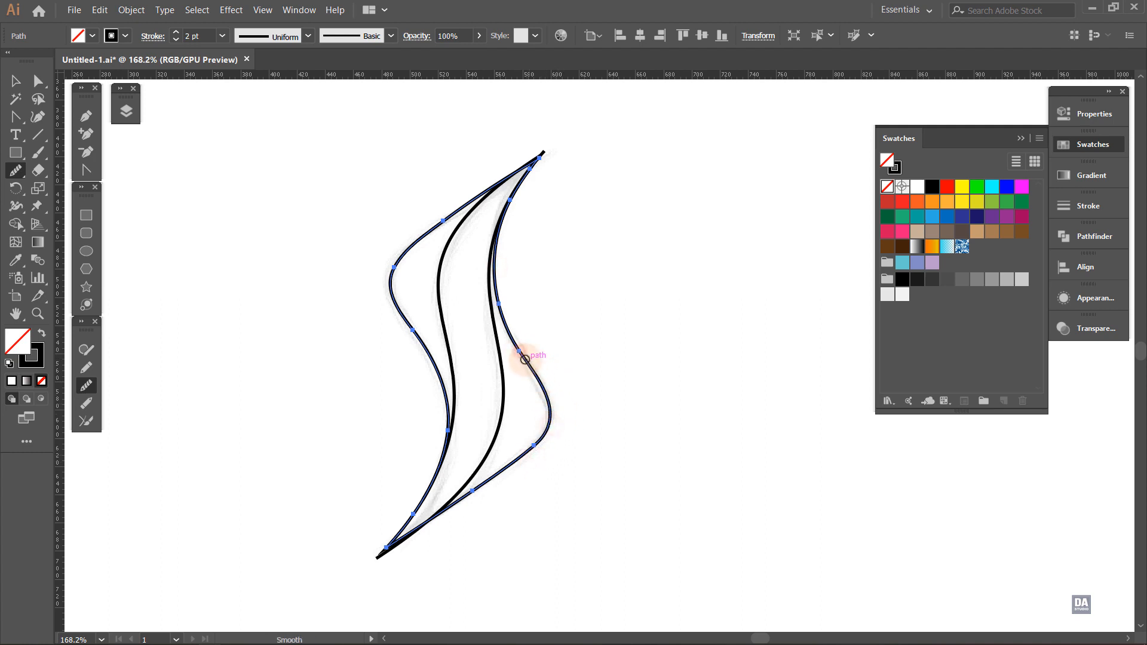
pyautogui.keyDown('ctrl'); pyautogui.click(606, 423); pyautogui.keyUp('ctrl')
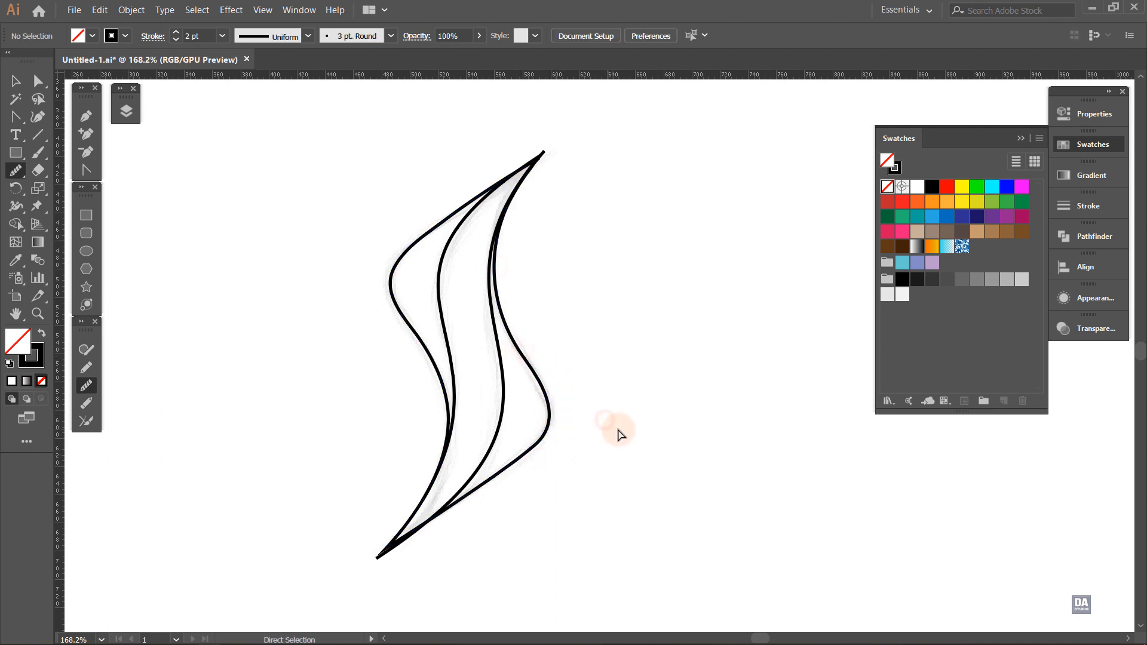
# - Refine the outline's right edge with more smoothing strokes along the inward curve and around the lower bulge, then deselect it
pyautogui.keyDown('ctrl'); pyautogui.click(515, 335); pyautogui.keyUp('ctrl')
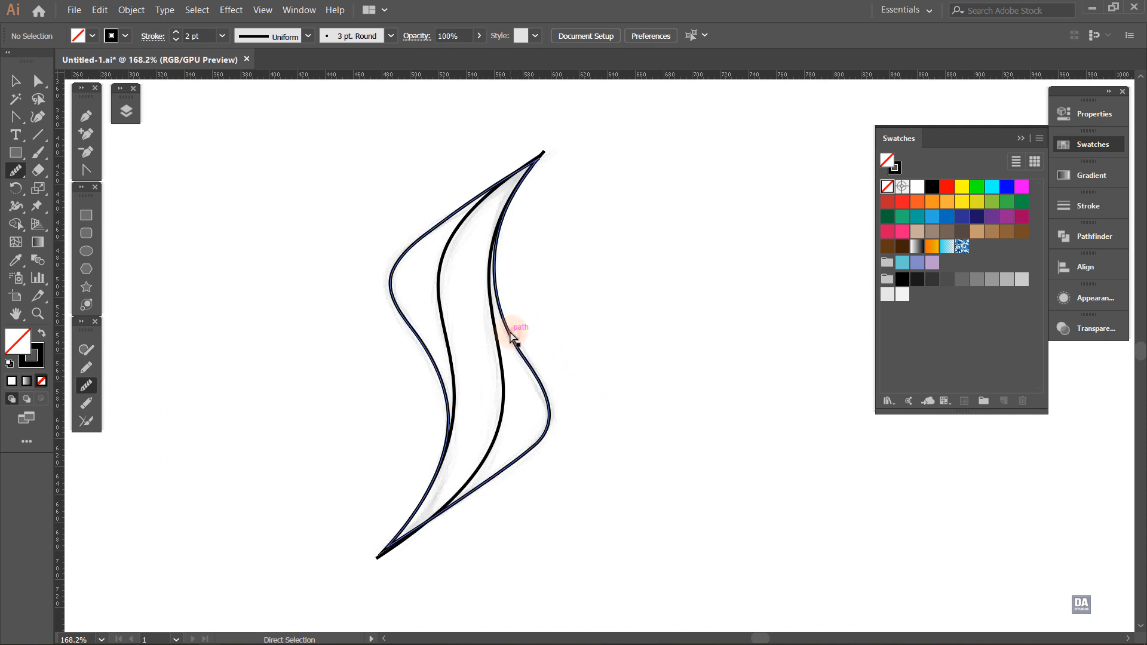
pyautogui.moveTo(510, 318); pyautogui.dragTo(487, 258)
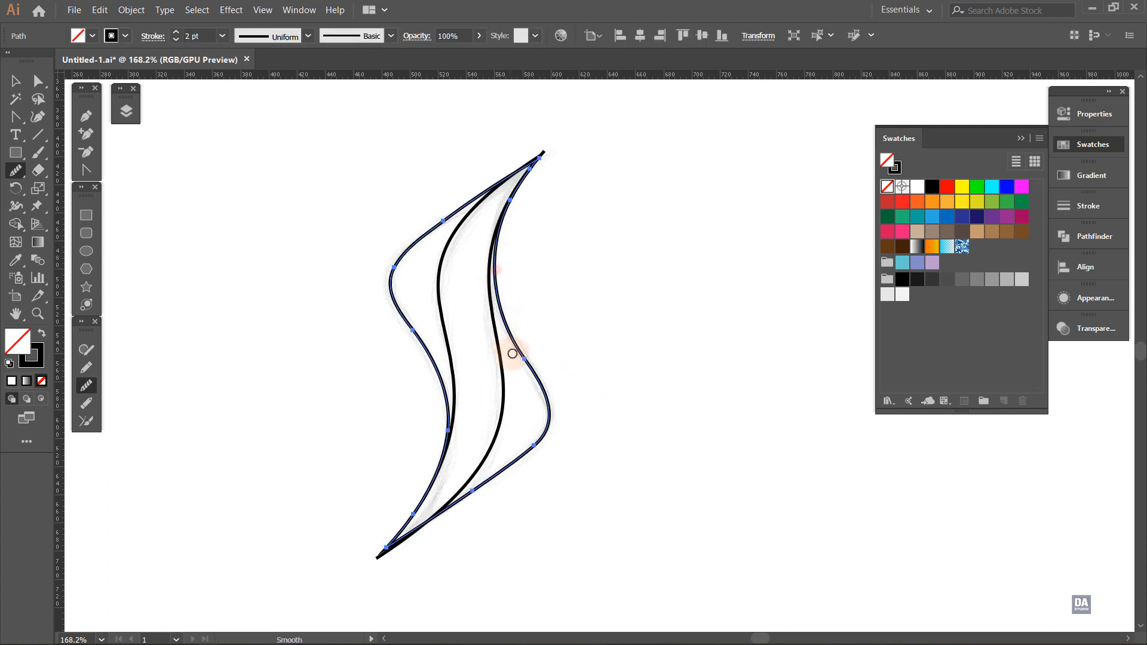
pyautogui.keyDown('ctrl'); pyautogui.click(596, 229); pyautogui.keyUp('ctrl')
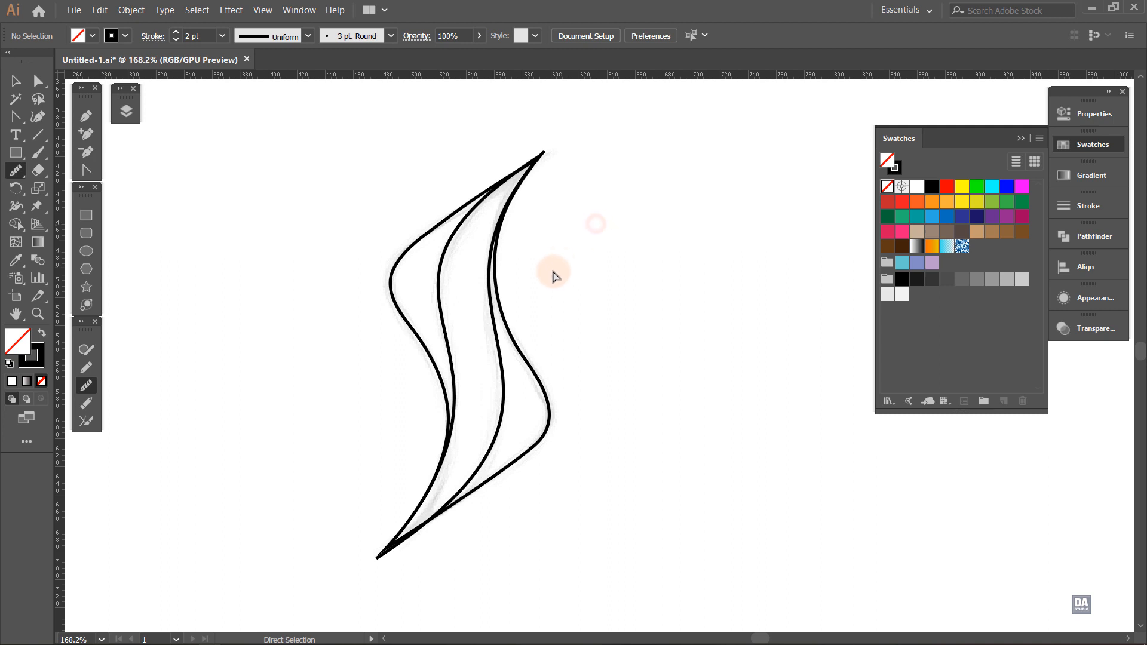
pyautogui.keyDown('ctrl'); pyautogui.click(547, 389); pyautogui.keyUp('ctrl')
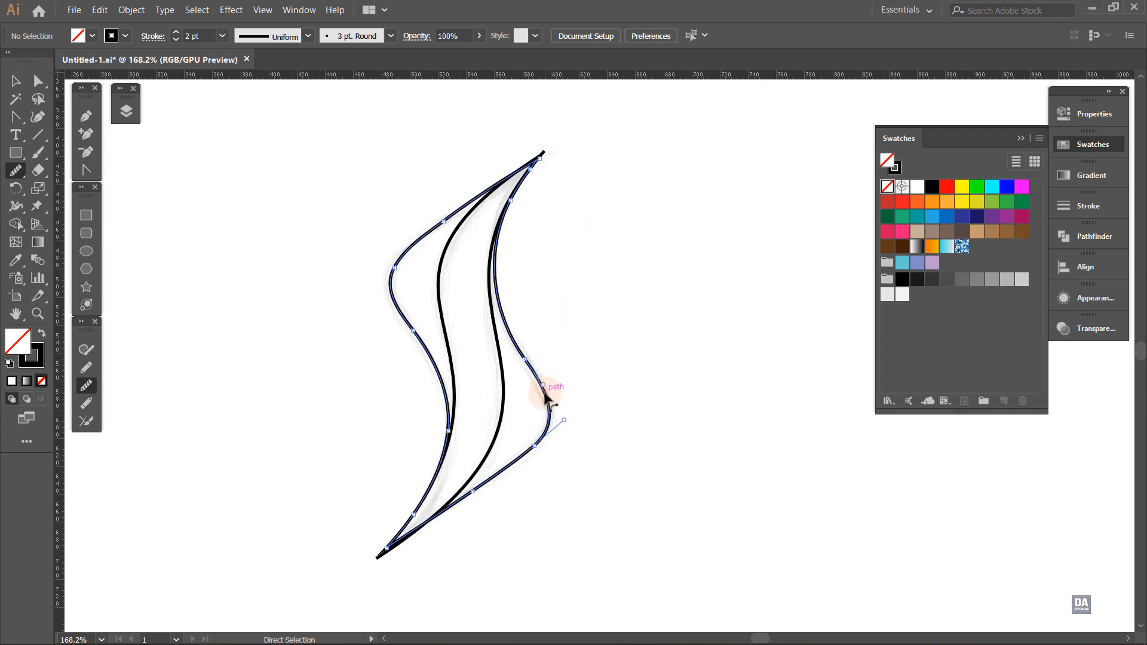
pyautogui.moveTo(537, 394)
pyautogui.mouseDown()
pyautogui.moveTo(573, 397)
pyautogui.moveTo(564, 388)
pyautogui.mouseUp()
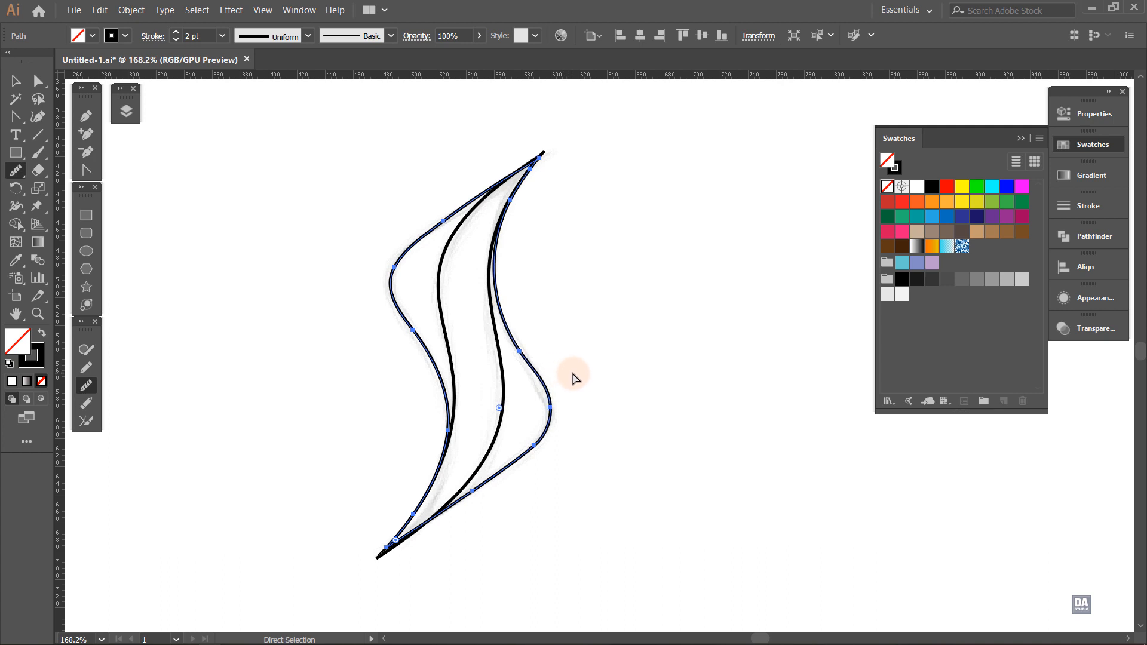
pyautogui.keyDown('ctrl'); pyautogui.click(593, 384); pyautogui.keyUp('ctrl')
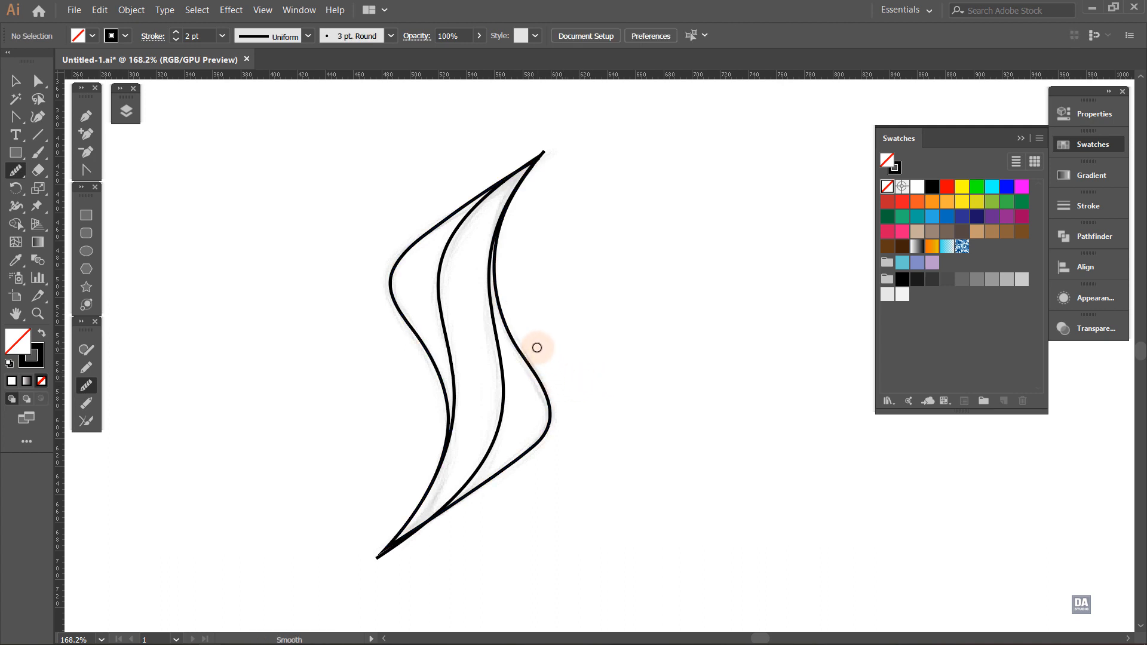
# - Fine-tune the right inner line's upper curve by moving the top anchor's handle slightly inward
pyautogui.keyDown('ctrl'); pyautogui.click(503, 365); pyautogui.keyUp('ctrl')
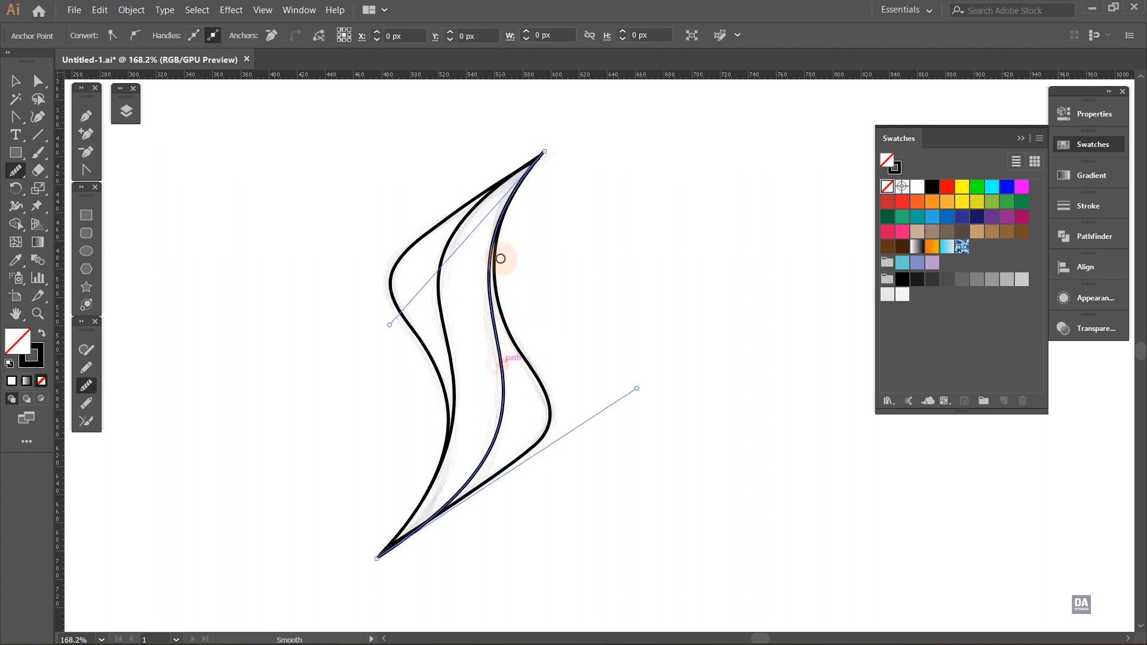
pyautogui.press('a')
pyautogui.click(544, 153)
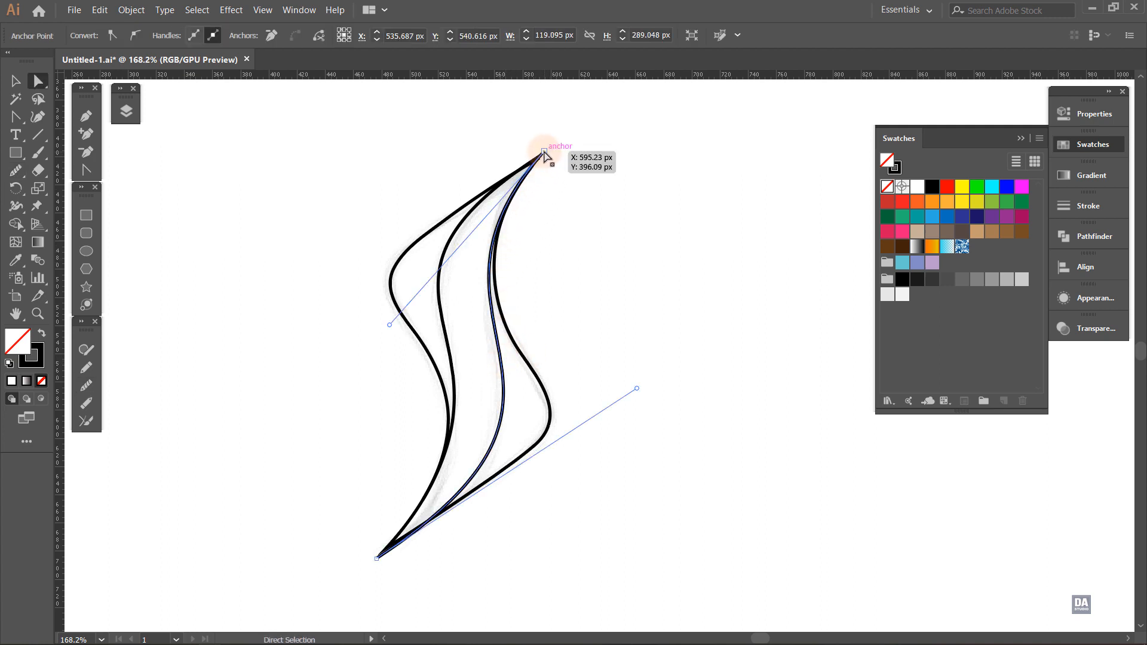
pyautogui.click(391, 325)
pyautogui.moveTo(390, 326); pyautogui.dragTo(396, 324)
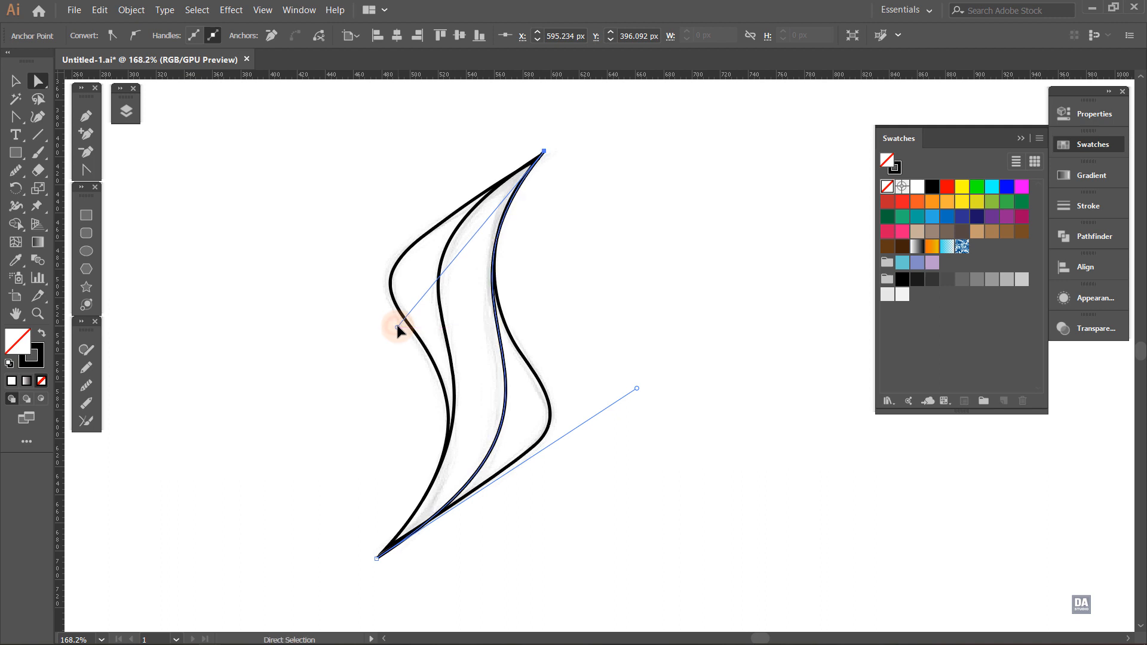
pyautogui.click(717, 350)
# - Select all the paths and fill the left and right side sections with dark brown using the Shape Builder tool
pyautogui.press('z')
pyautogui.keyDown('alt'); pyautogui.click(663, 410); pyautogui.keyUp('alt')
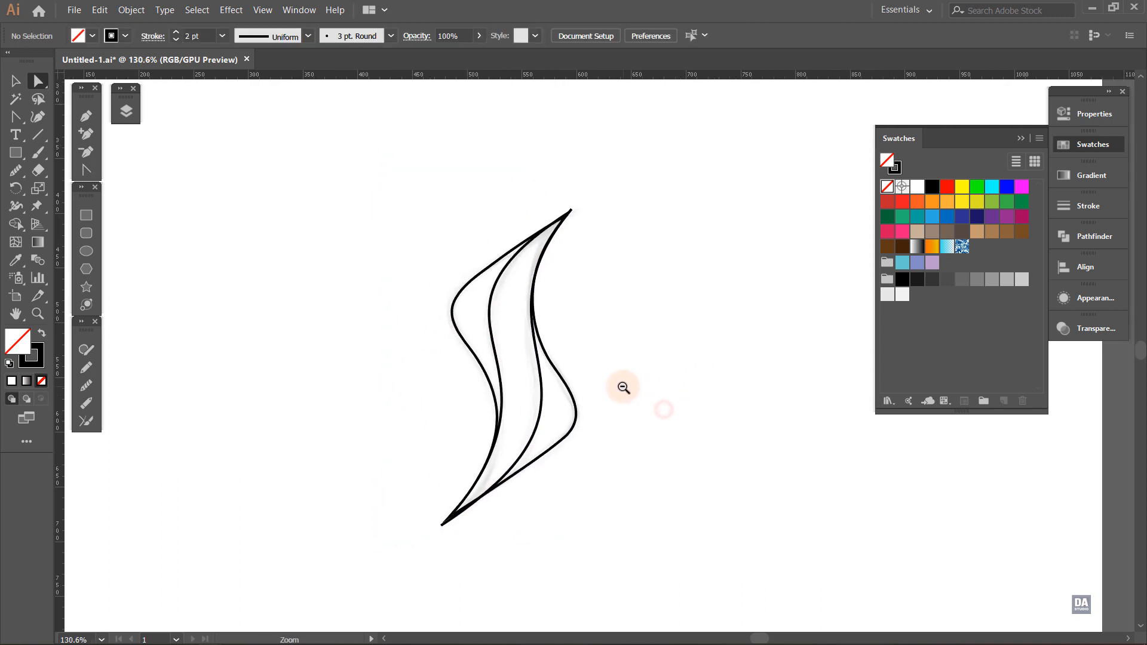
pyautogui.press('a')
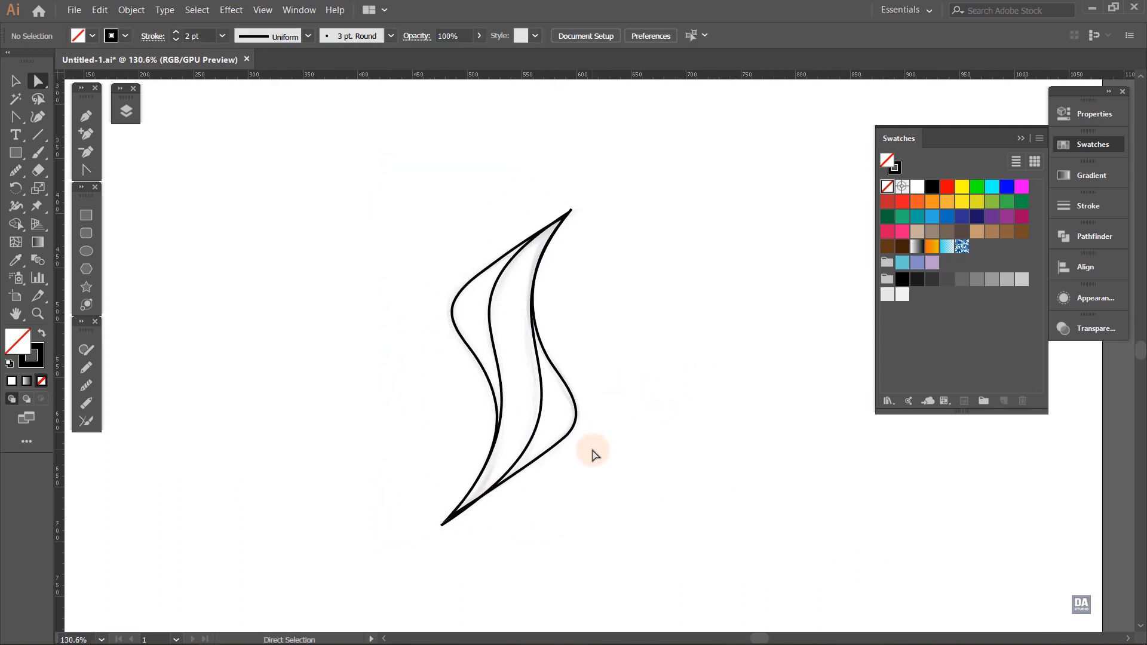
pyautogui.press('v')
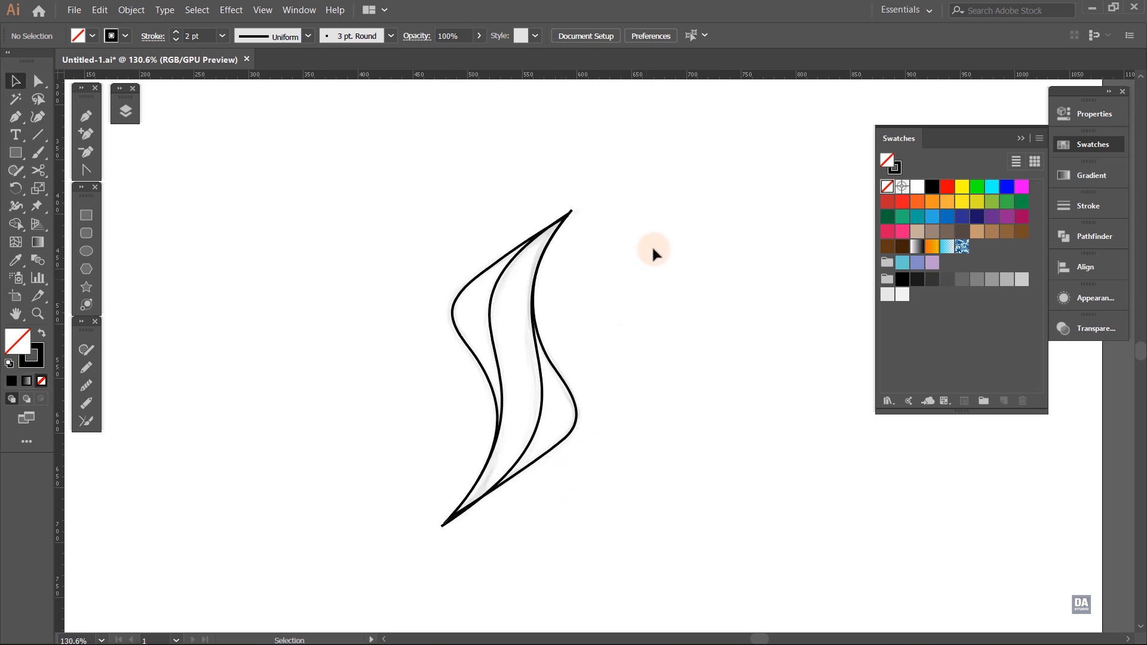
pyautogui.moveTo(663, 191); pyautogui.dragTo(405, 540)
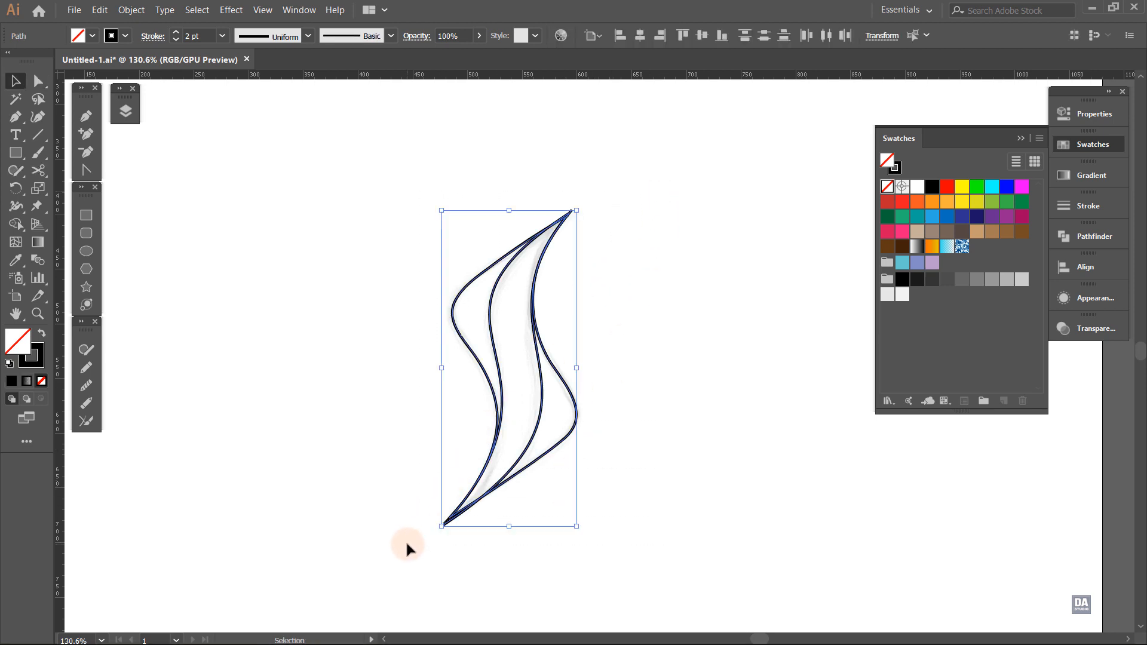
pyautogui.click(21, 228)
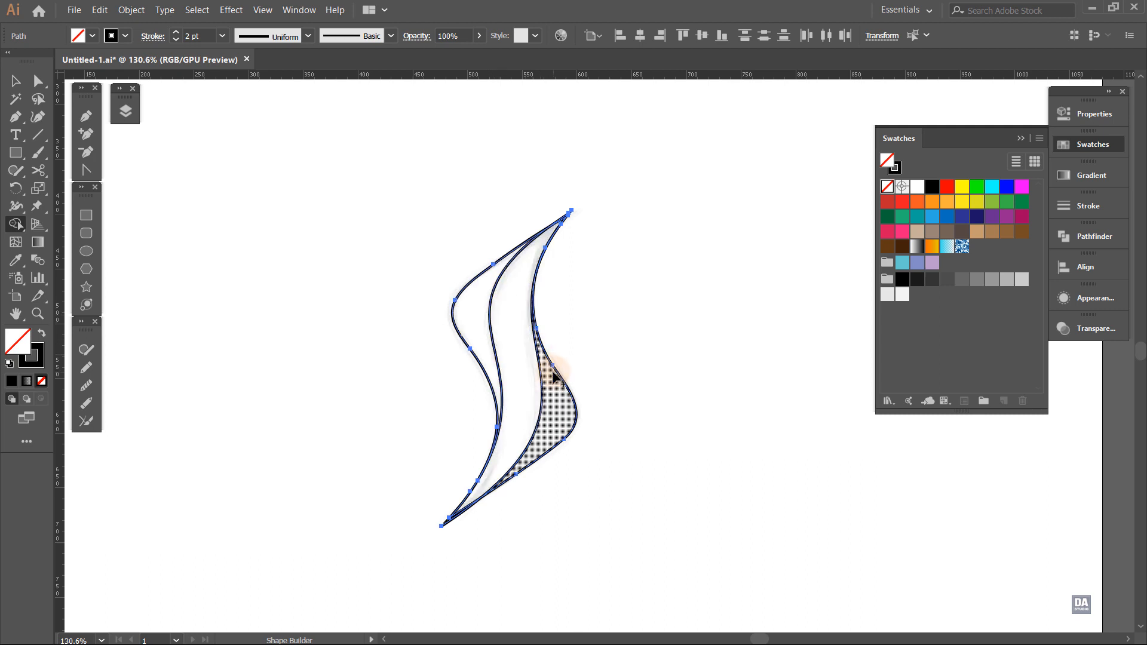
pyautogui.click(961, 233)
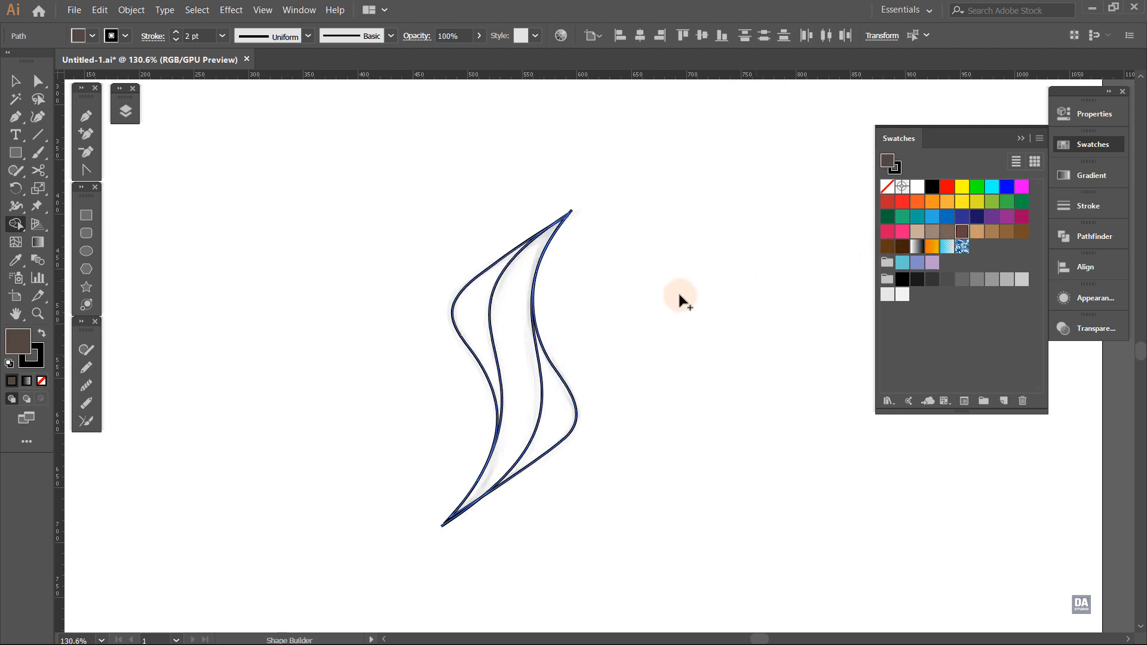
pyautogui.click(481, 334)
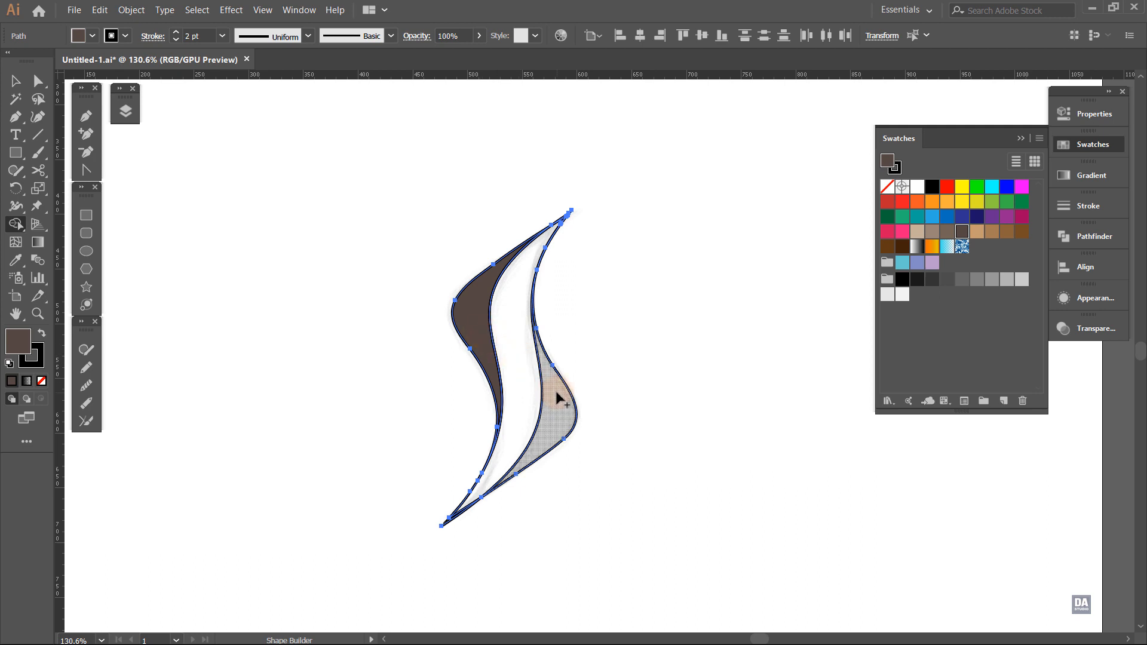
pyautogui.click(557, 398)
# - Fill the central band with light tan using the Shape Builder tool and deselect the artwork
pyautogui.click(917, 231)
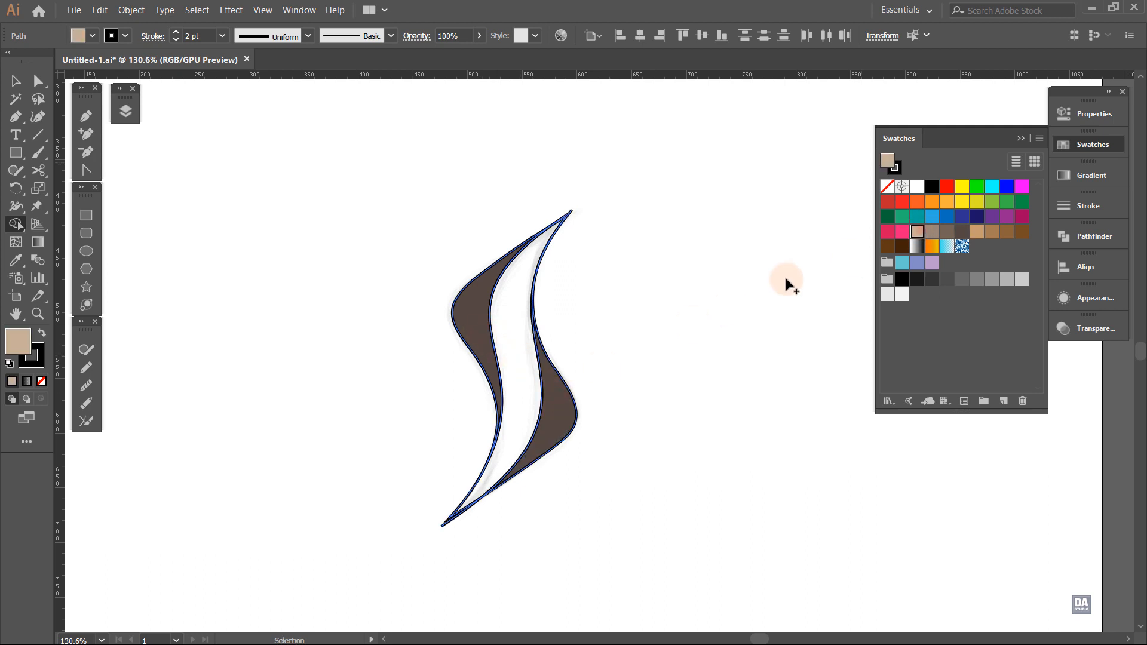
pyautogui.click(513, 354)
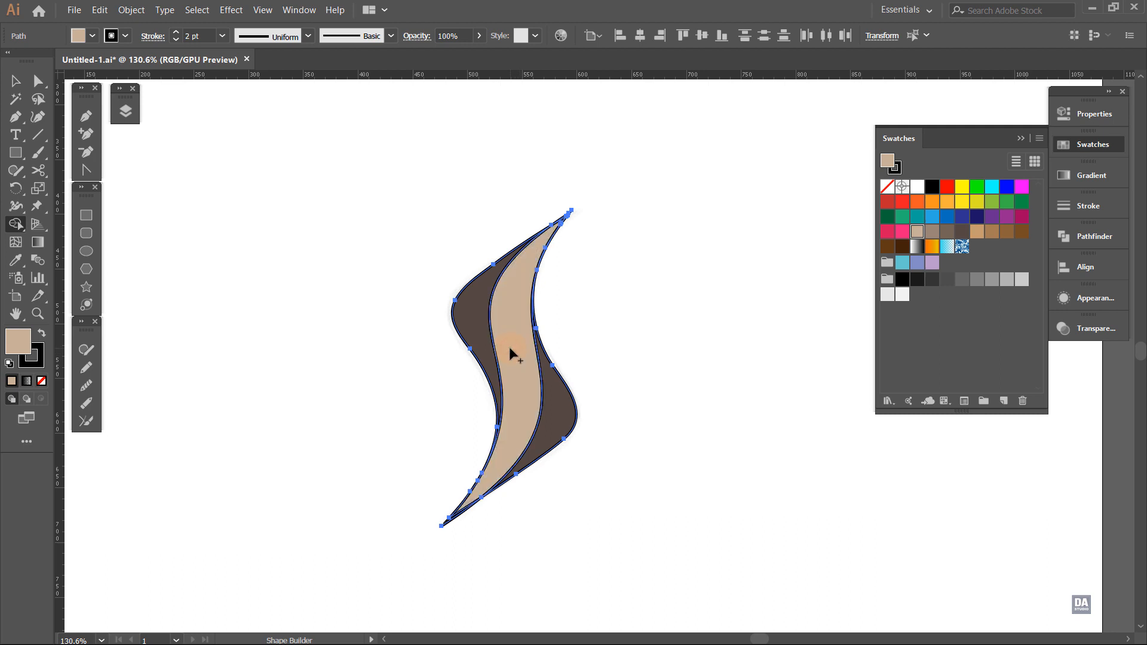
pyautogui.press('v')
pyautogui.click(603, 313)
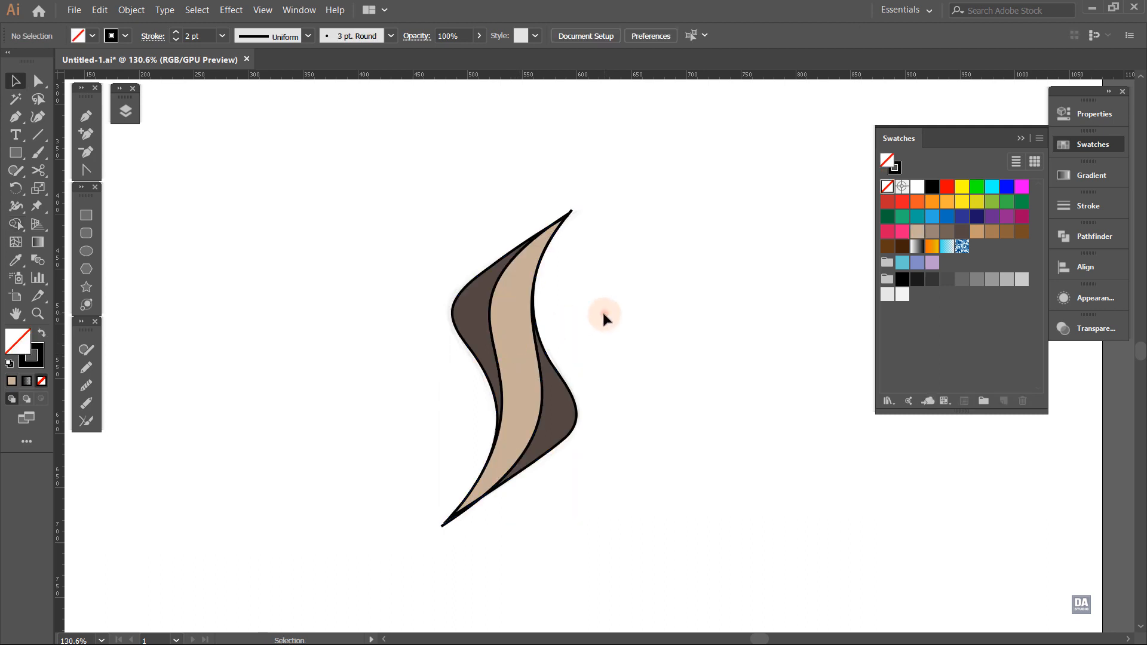
# - Separate the leftover stroke fragments at both pointed tips from the filled sections and delete them
pyautogui.moveTo(610, 176); pyautogui.dragTo(409, 537)
pyautogui.keyDown('shift'); pyautogui.click(551, 426); pyautogui.keyUp('shift')
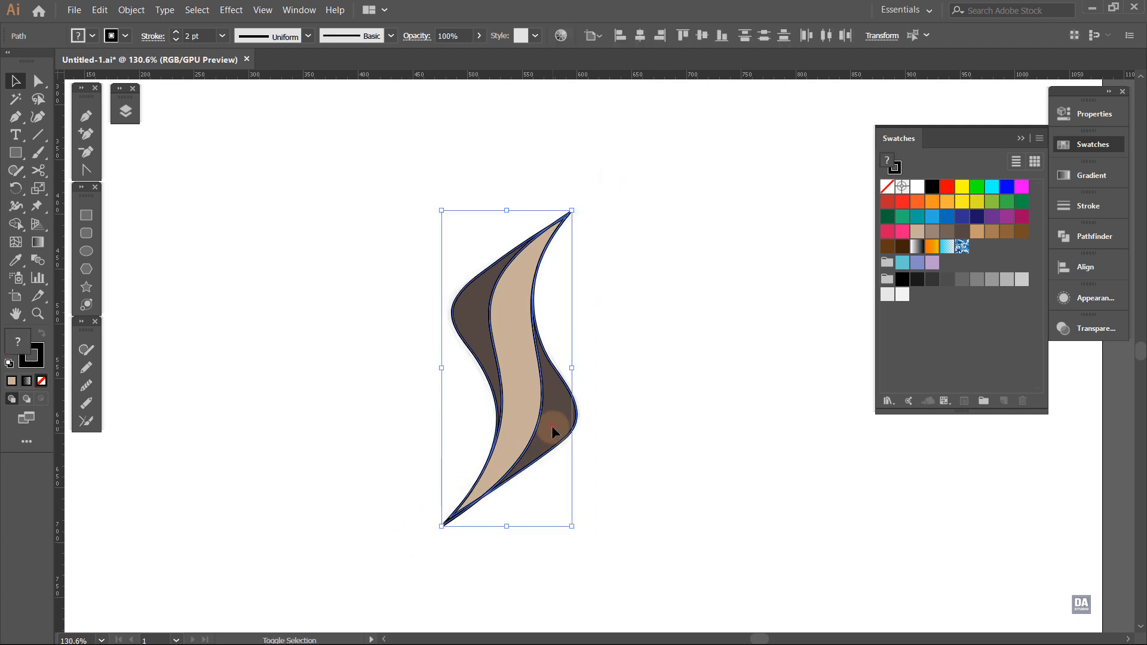
pyautogui.click(473, 321)
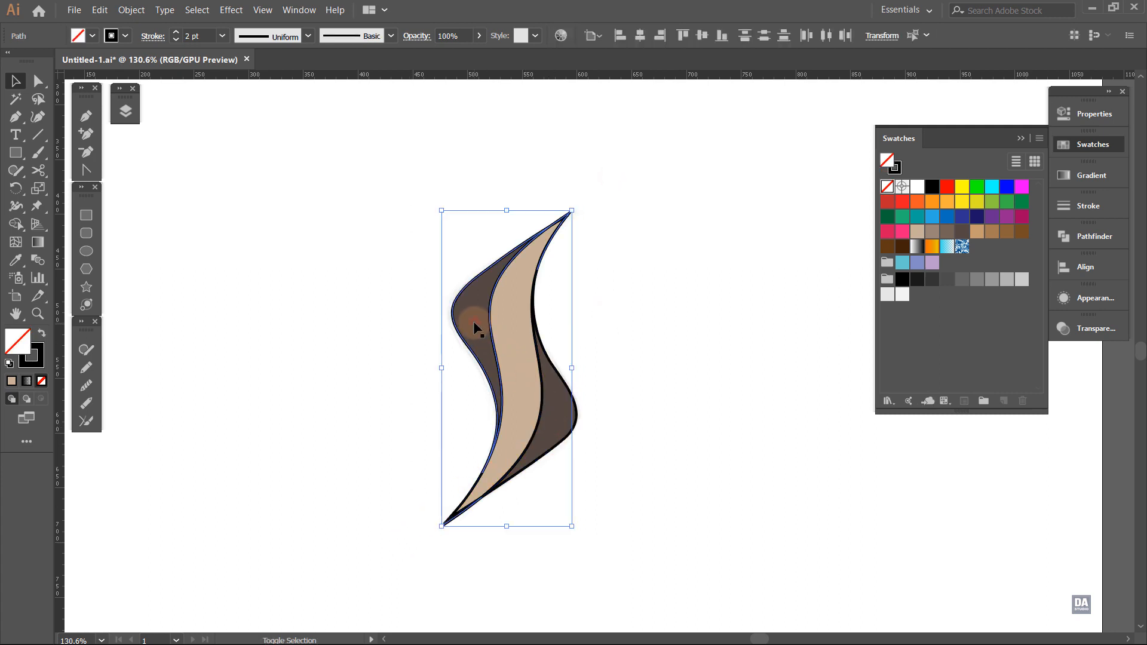
pyautogui.click(445, 525)
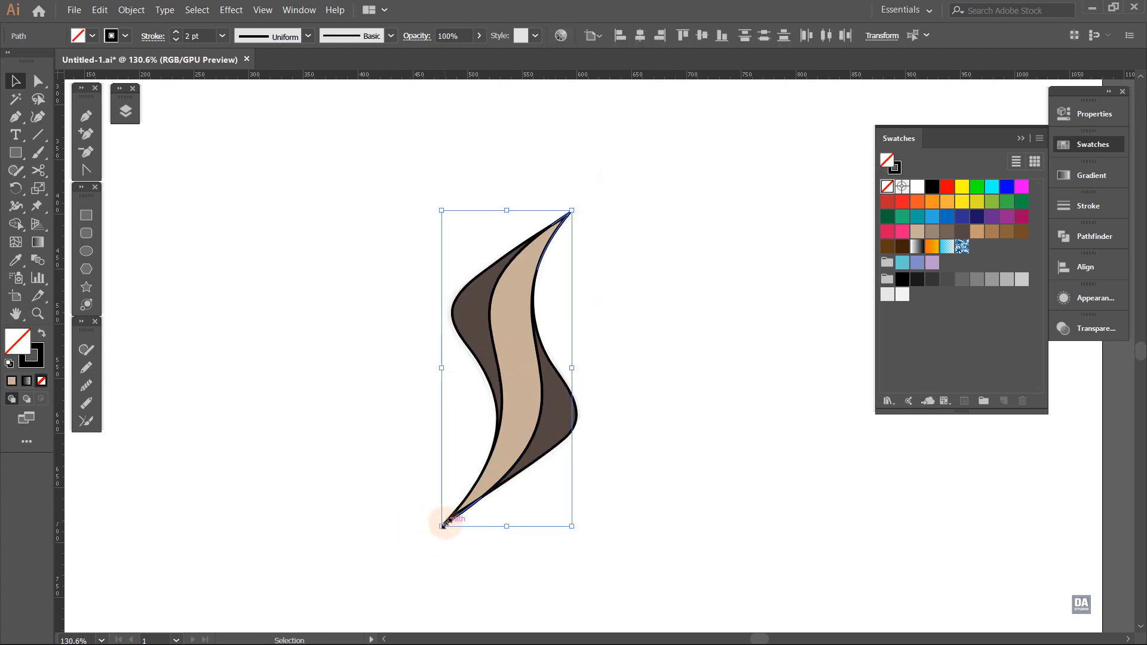
pyautogui.moveTo(439, 531); pyautogui.dragTo(277, 532)
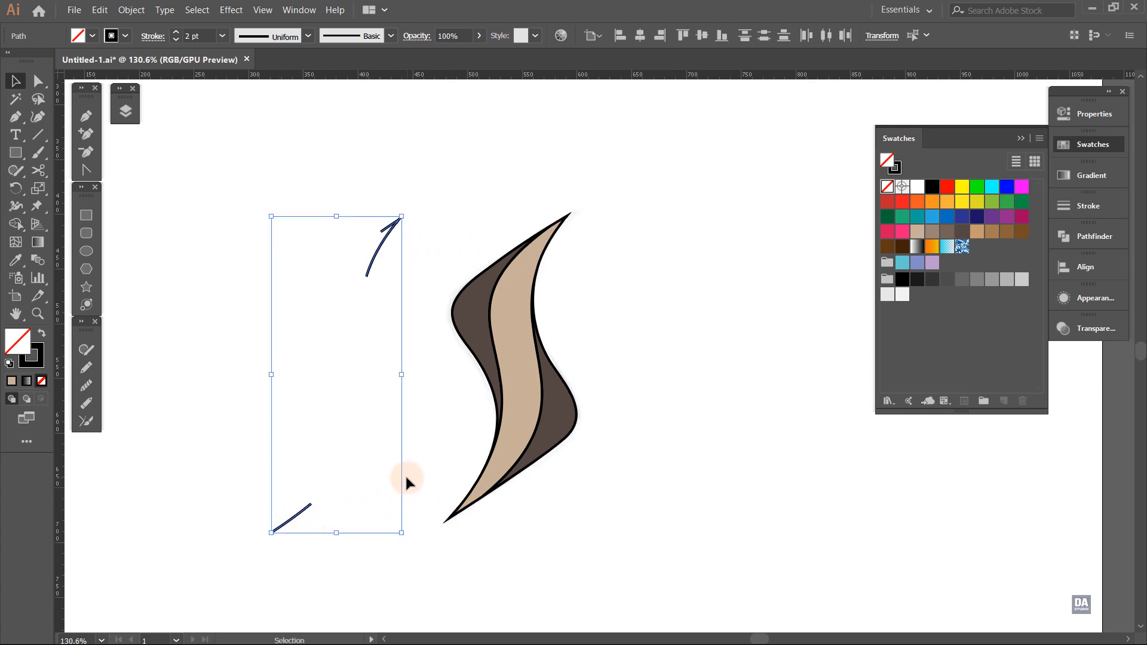
pyautogui.press('Delete')
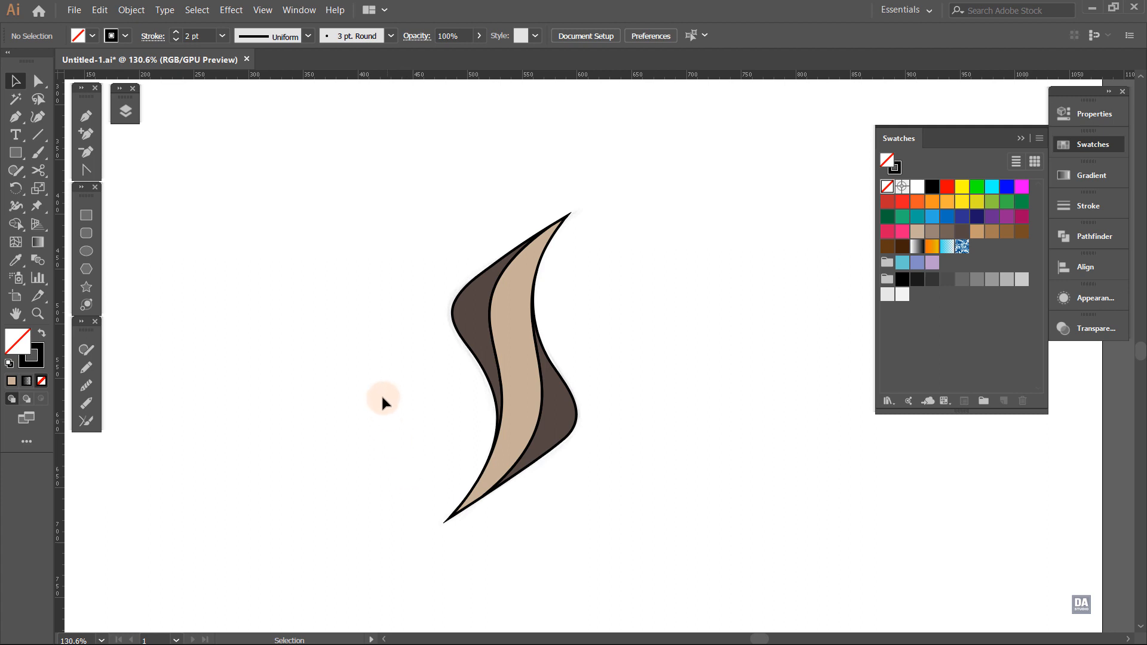
# - Remove the black stroke from all three filled sections and deselect them
pyautogui.moveTo(375, 254); pyautogui.dragTo(628, 464)
pyautogui.press('x')
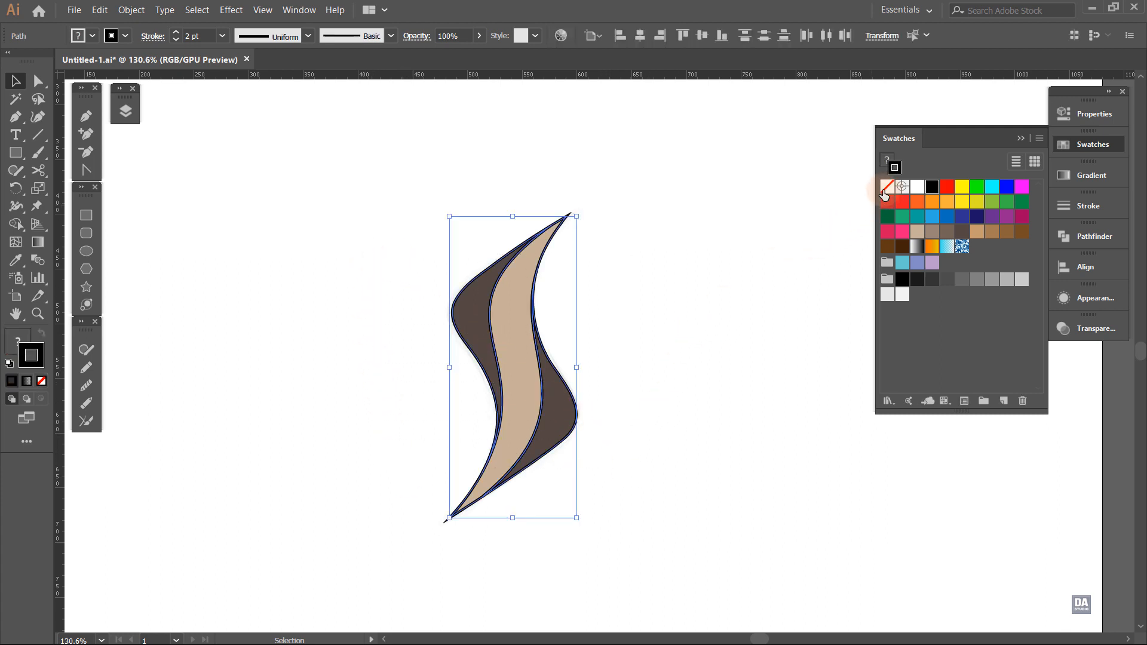
pyautogui.click(886, 188)
pyautogui.click(667, 315)
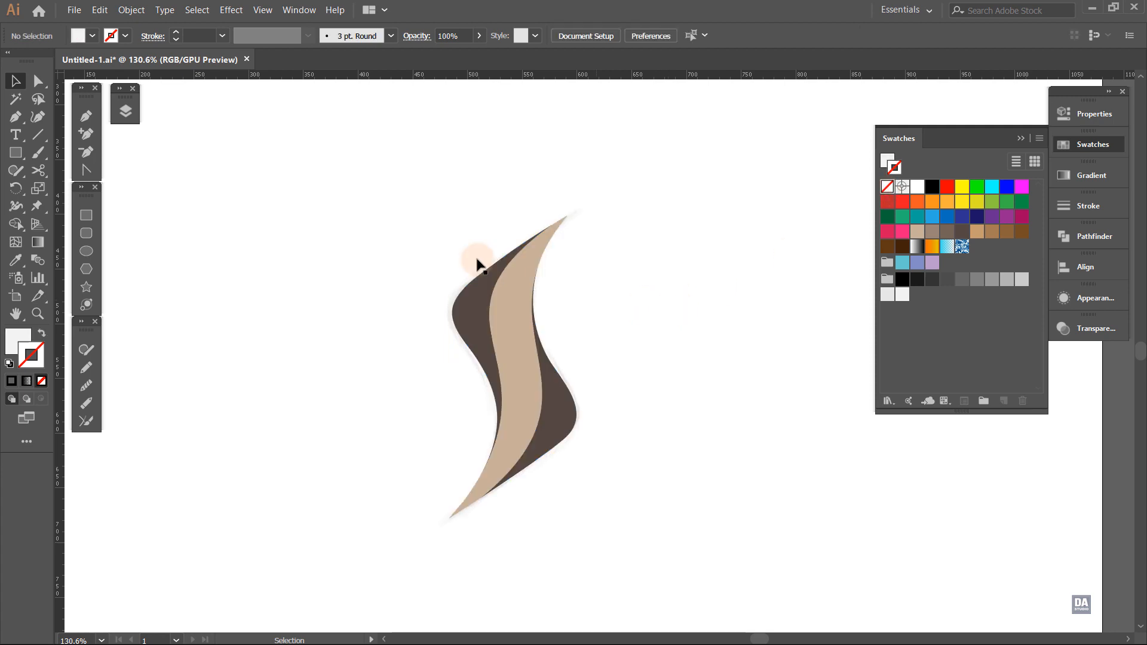
# - Hide the linked sketch image and show the group of purple, blue and black-to-transparent gradient squares
pyautogui.click(123, 113)
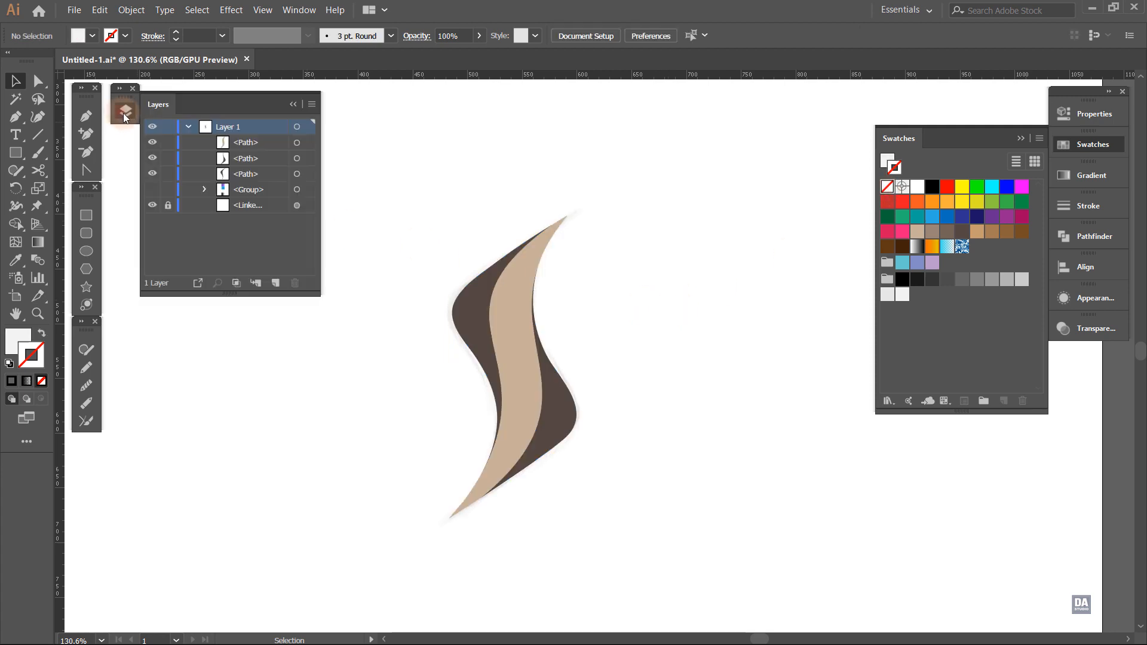
pyautogui.click(153, 206)
pyautogui.click(153, 189)
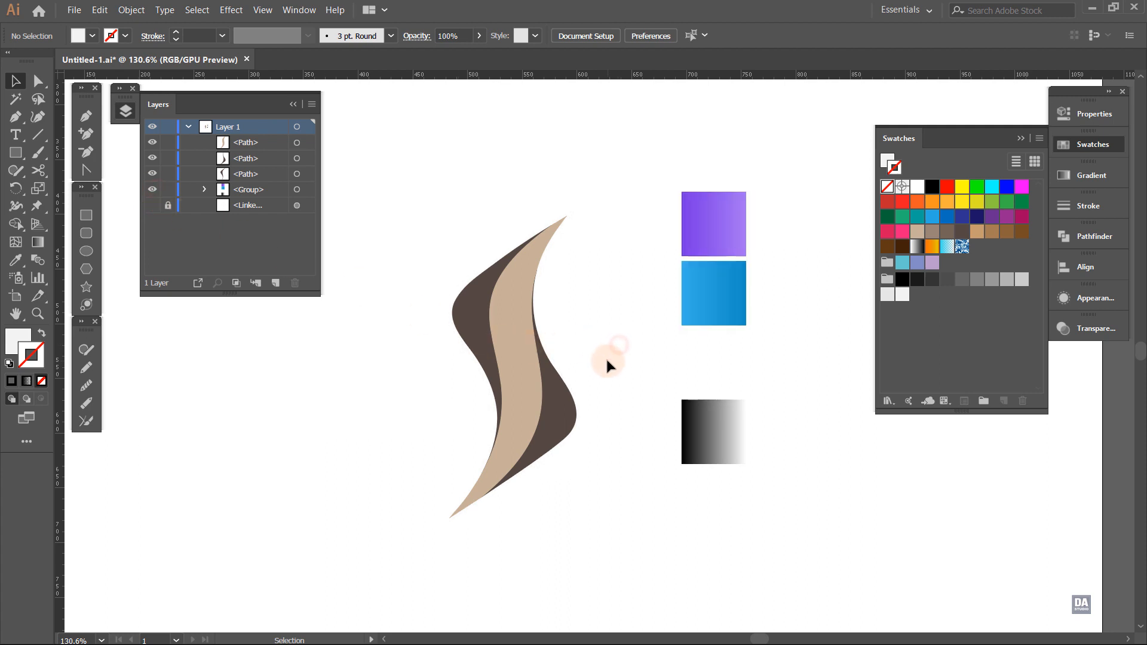
pyautogui.moveTo(596, 363); pyautogui.dragTo(622, 371)
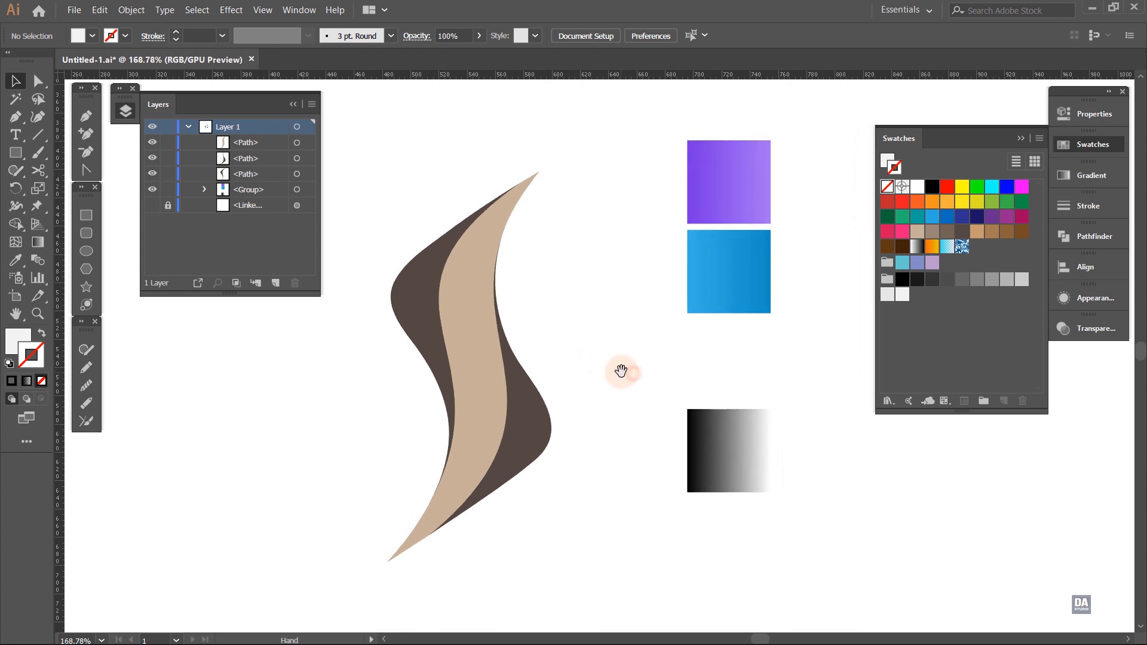
pyautogui.click(127, 120)
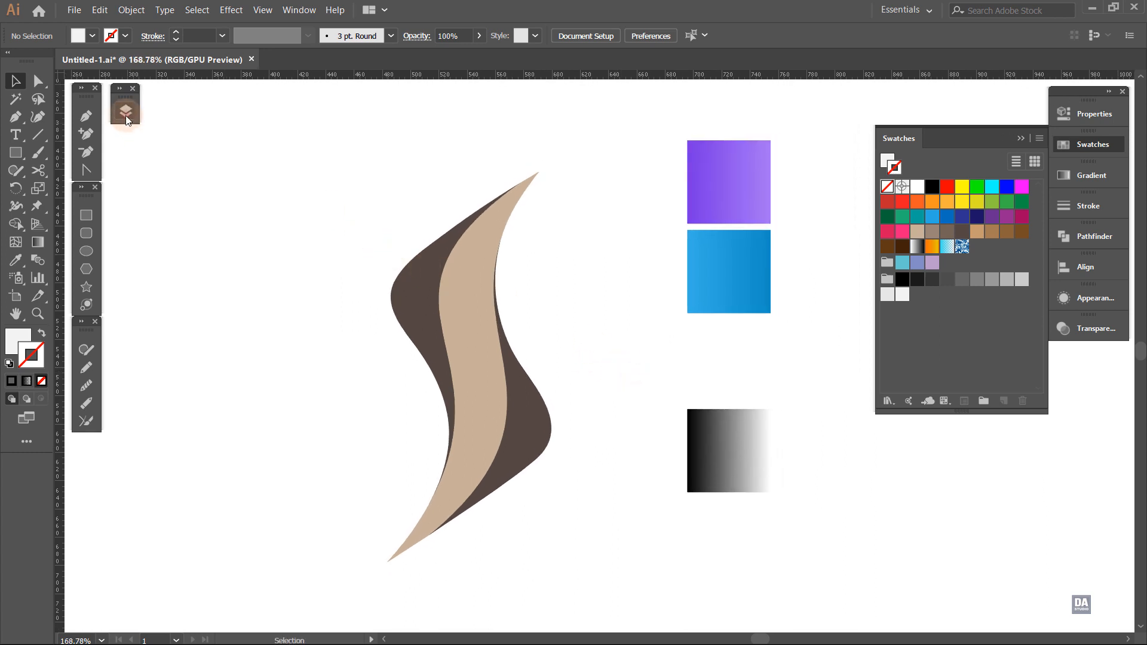
# - Apply the purple gradient sampled from the reference square to both brown side sections with the Eyedropper
pyautogui.click(431, 320)
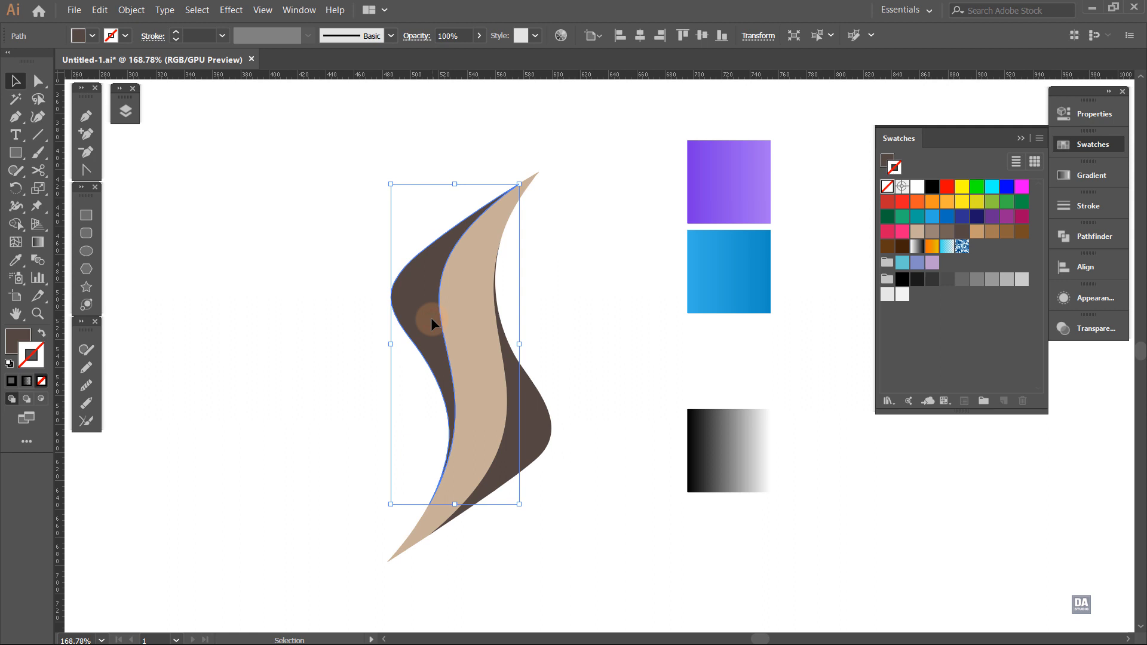
pyautogui.press('i')
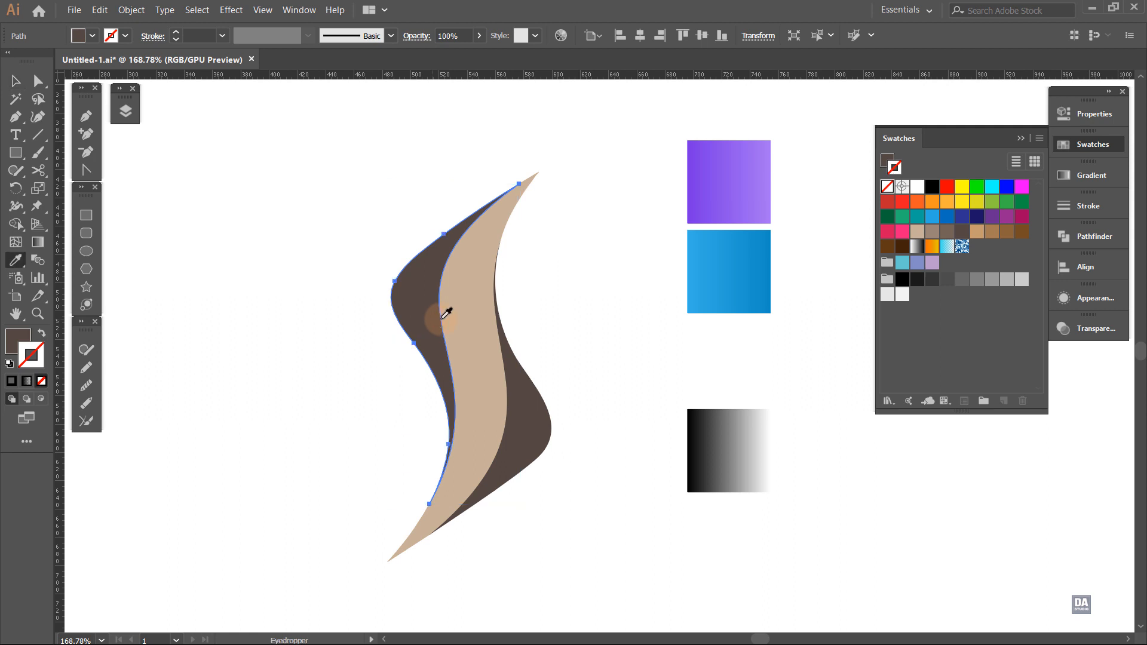
pyautogui.click(725, 192)
pyautogui.keyDown('ctrl'); pyautogui.click(529, 431); pyautogui.keyUp('ctrl')
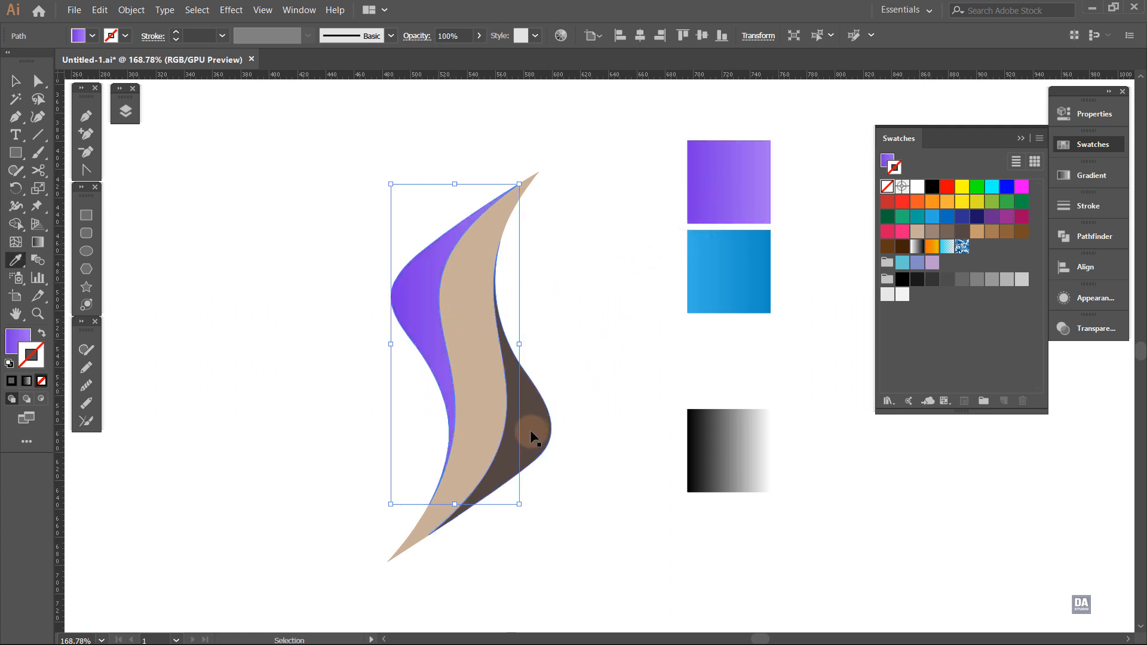
pyautogui.click(712, 178)
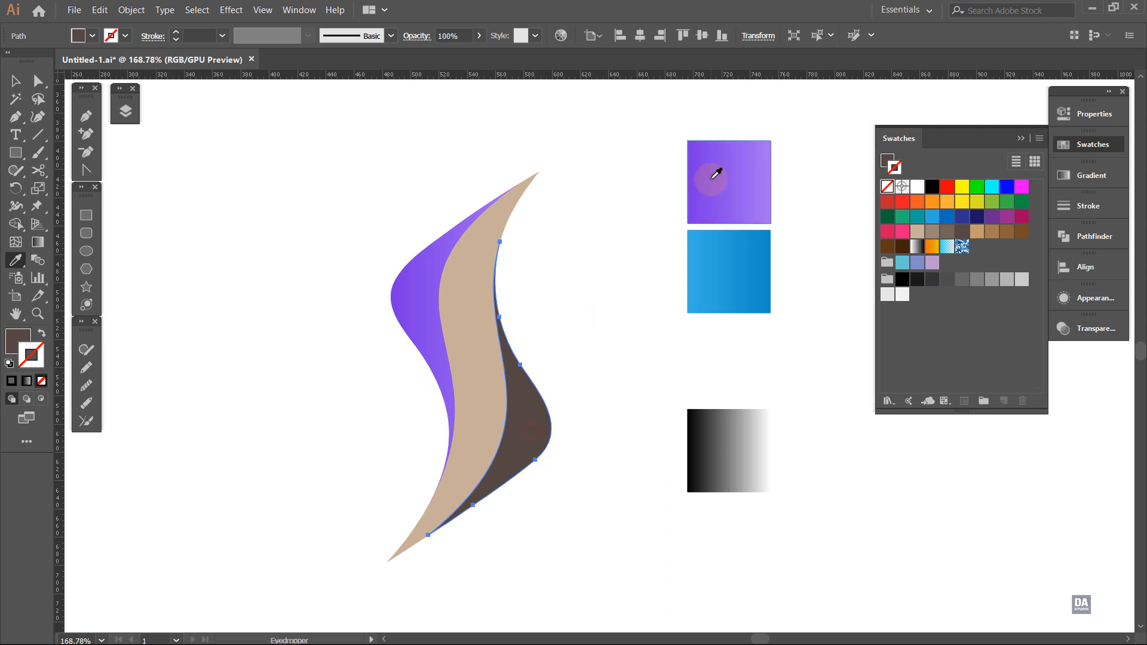
pyautogui.keyDown('ctrl'); pyautogui.click(599, 300); pyautogui.keyUp('ctrl')
# - Fill the tan central band with the blue gradient sampled from the reference square and deselect it
pyautogui.keyDown('ctrl'); pyautogui.click(491, 338); pyautogui.keyUp('ctrl')
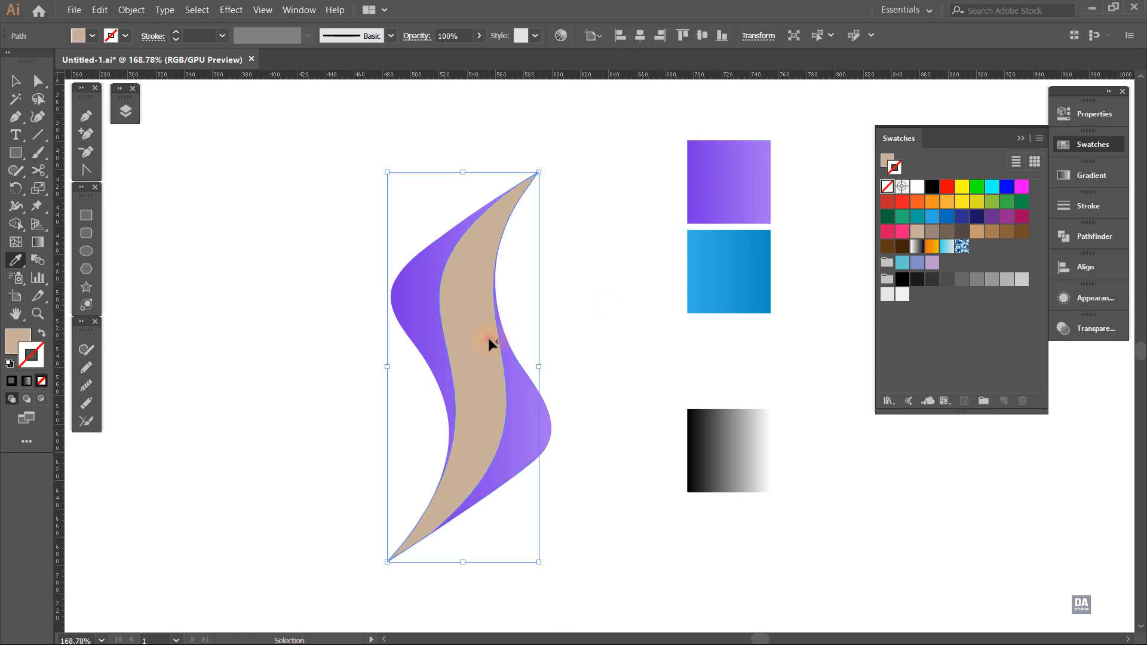
pyautogui.click(704, 272)
pyautogui.keyDown('ctrl'); pyautogui.click(604, 294); pyautogui.keyUp('ctrl')
# - Redirect the left section's purple gradient vertically, running from dark near its lower part to light at its upper bulge
pyautogui.keyDown('ctrl'); pyautogui.click(429, 307); pyautogui.keyUp('ctrl')
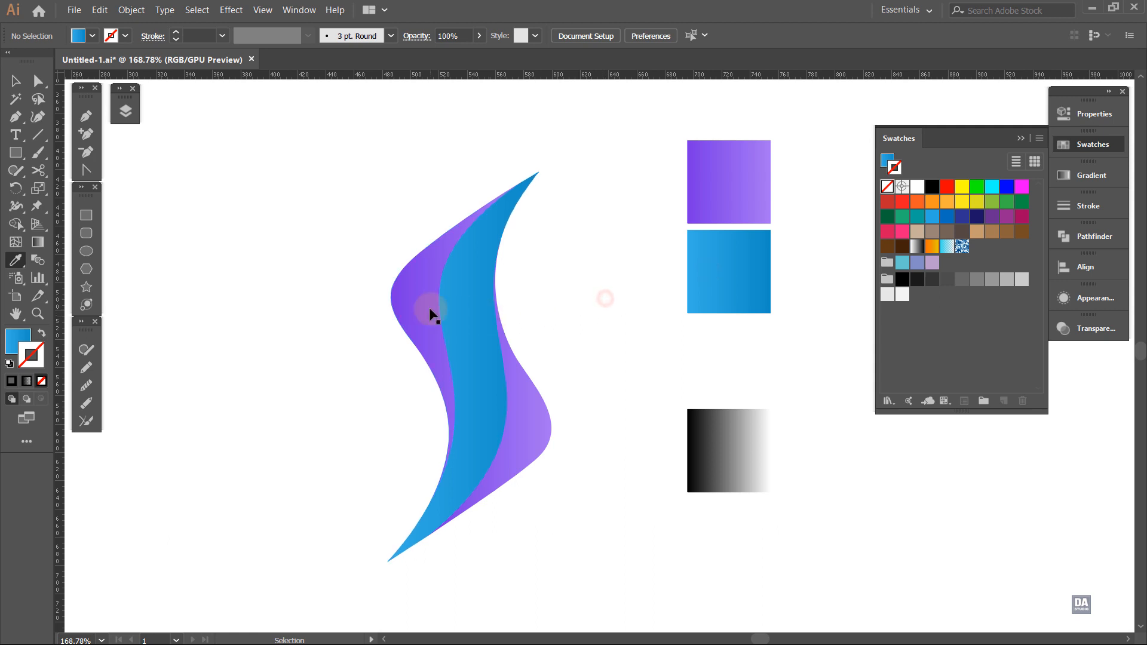
pyautogui.press('g')
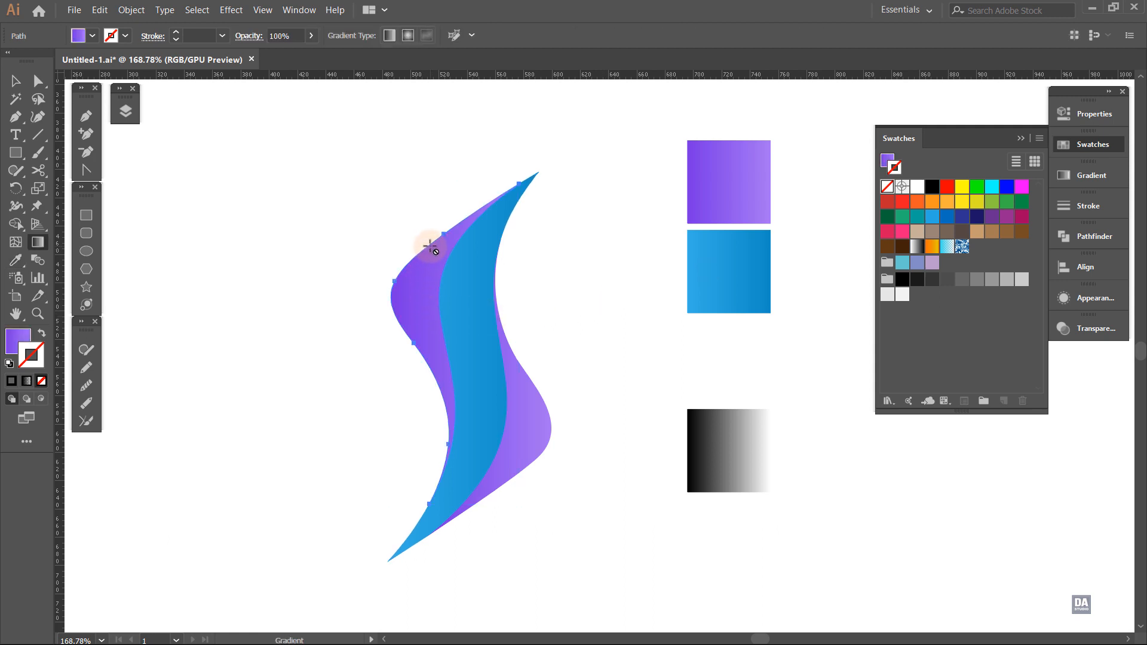
pyautogui.click(430, 247)
pyautogui.moveTo(430, 247); pyautogui.dragTo(429, 344)
pyautogui.moveTo(422, 398)
pyautogui.mouseDown()
pyautogui.moveTo(431, 269)
pyautogui.moveTo(428, 289)
pyautogui.mouseUp()
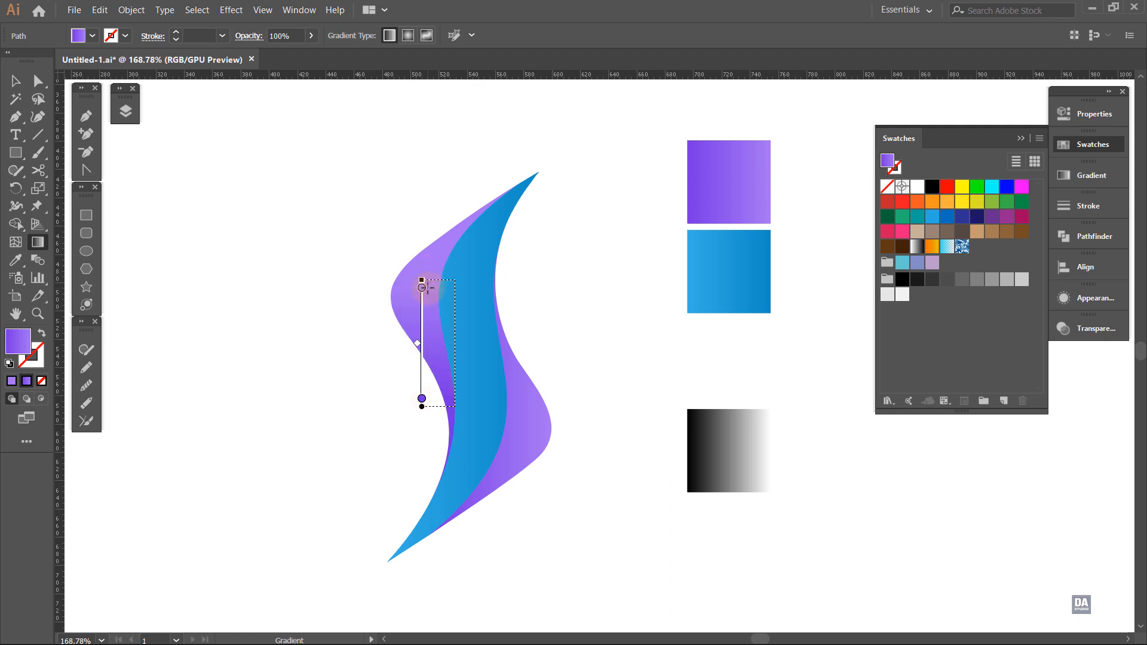
# - Redirect the right section's purple gradient vertically, dark above and light below, and shift it slightly upward
pyautogui.click(526, 401)
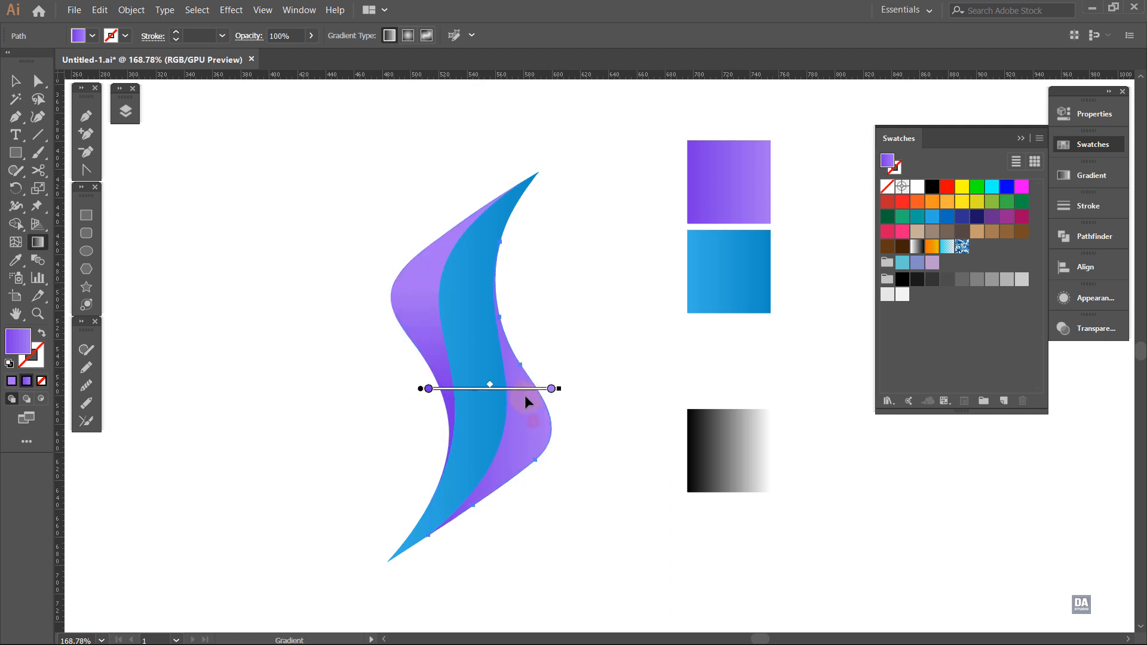
pyautogui.moveTo(524, 374)
pyautogui.mouseDown()
pyautogui.moveTo(515, 471)
pyautogui.moveTo(516, 460)
pyautogui.mouseUp()
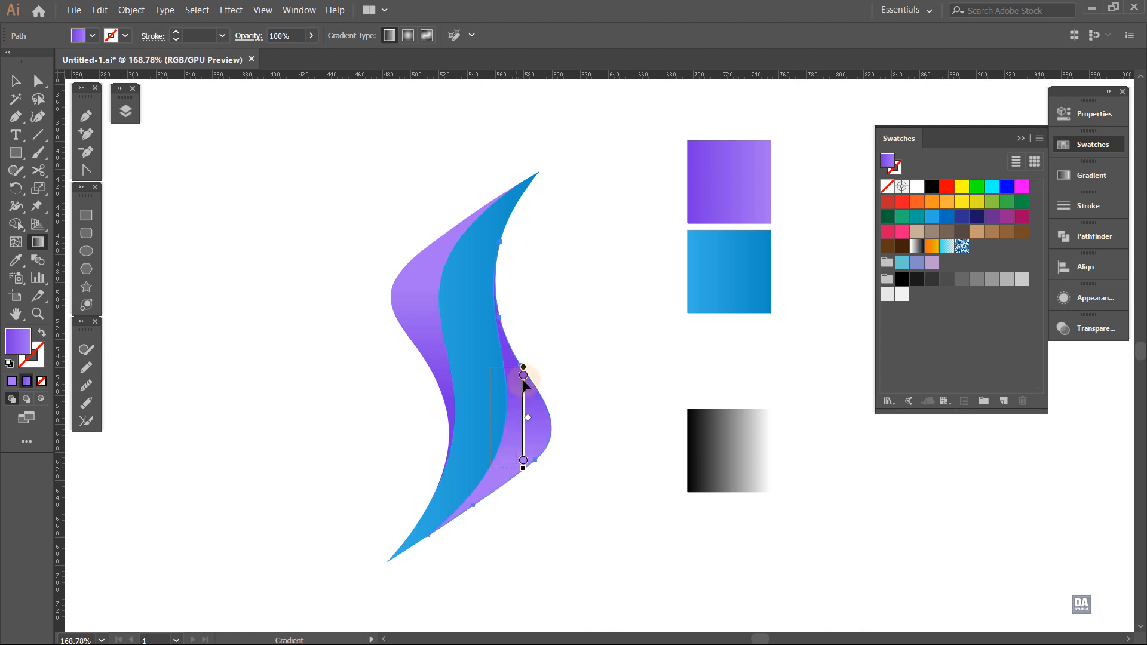
pyautogui.moveTo(525, 364); pyautogui.dragTo(525, 346)
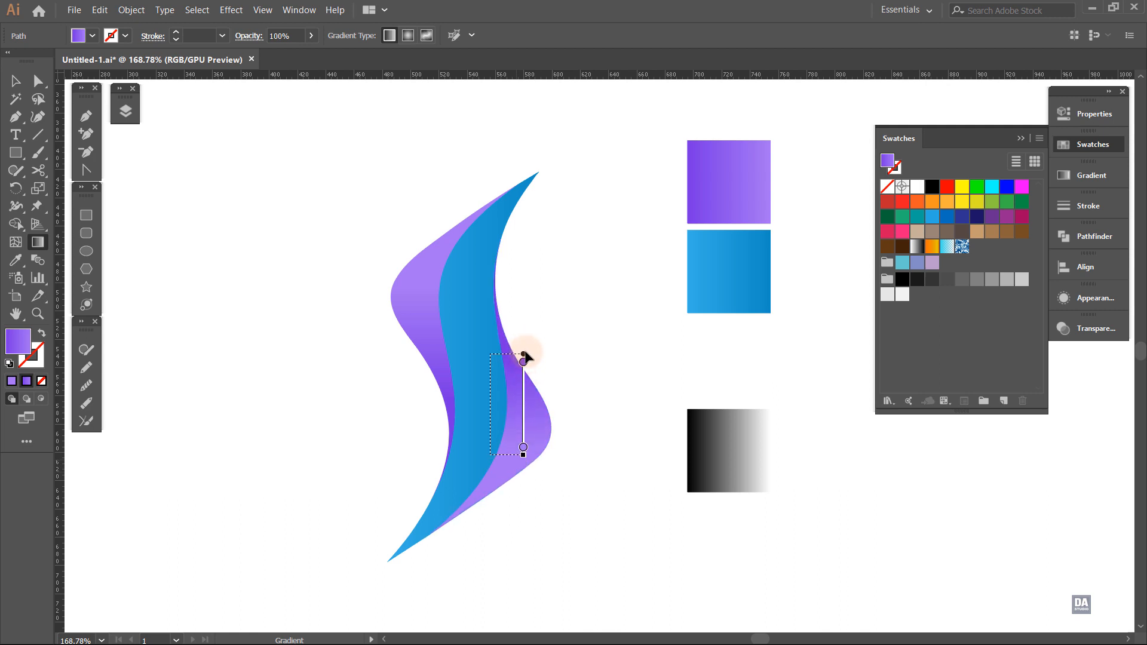
# - Run the central band's blue gradient diagonally from light in the upper part to dark at the lower tip, then deselect it
pyautogui.press('v')
pyautogui.click(454, 374)
pyautogui.press('g')
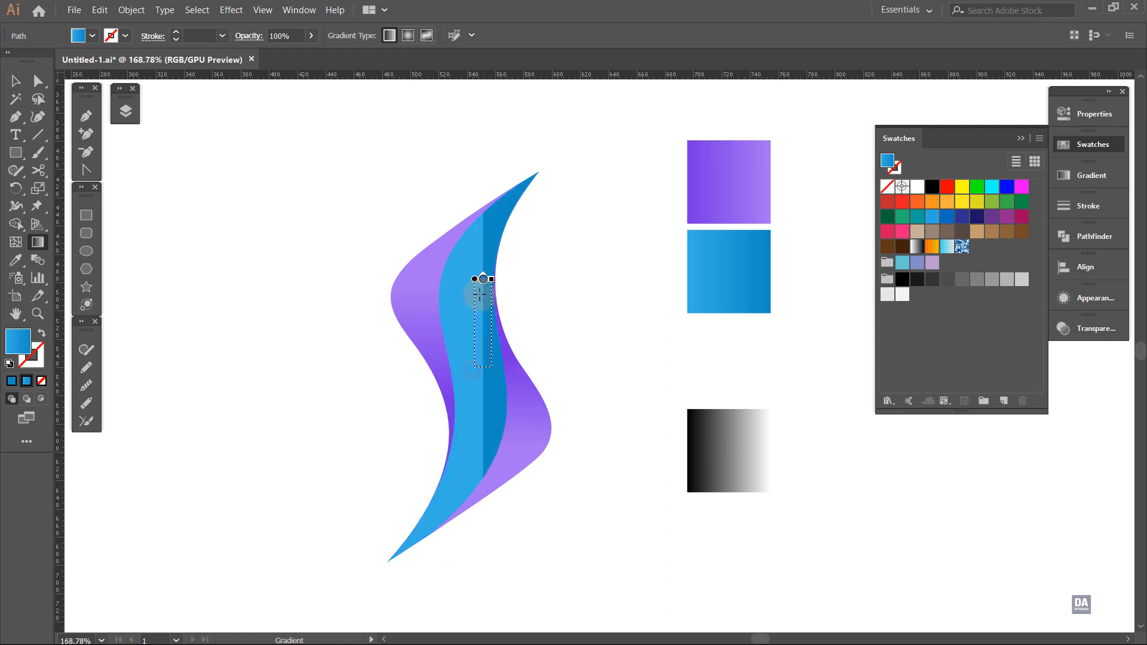
pyautogui.moveTo(482, 277)
pyautogui.mouseDown()
pyautogui.moveTo(445, 484)
pyautogui.moveTo(423, 545)
pyautogui.moveTo(409, 532)
pyautogui.moveTo(405, 577)
pyautogui.mouseUp()
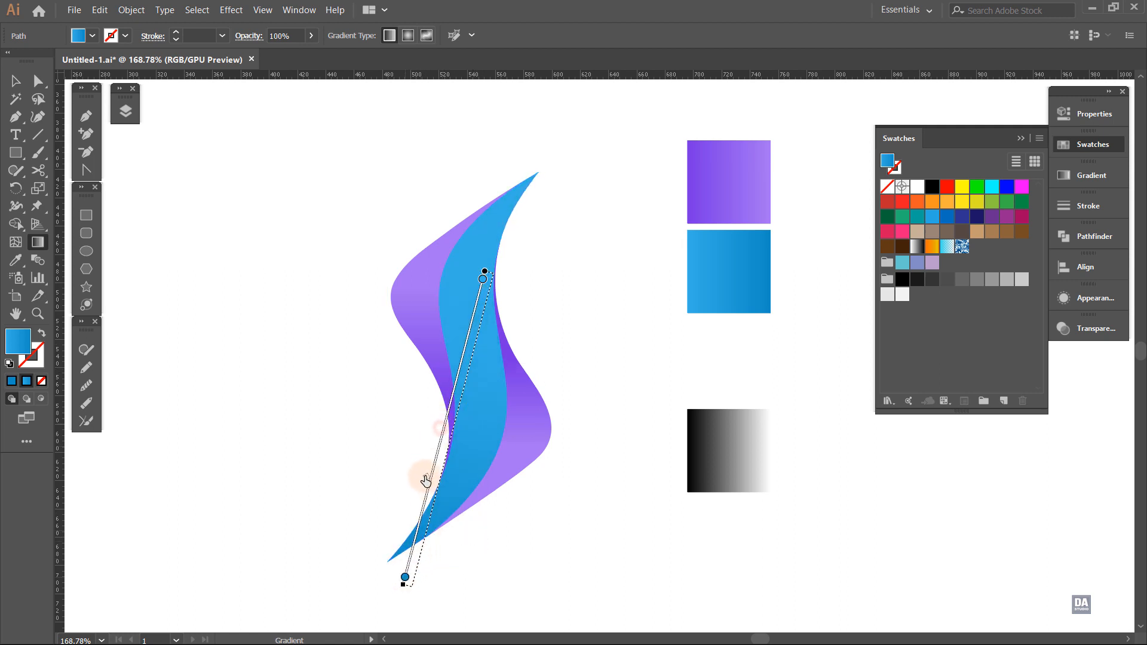
pyautogui.moveTo(486, 271); pyautogui.dragTo(477, 278)
pyautogui.press('v')
pyautogui.click(590, 276)
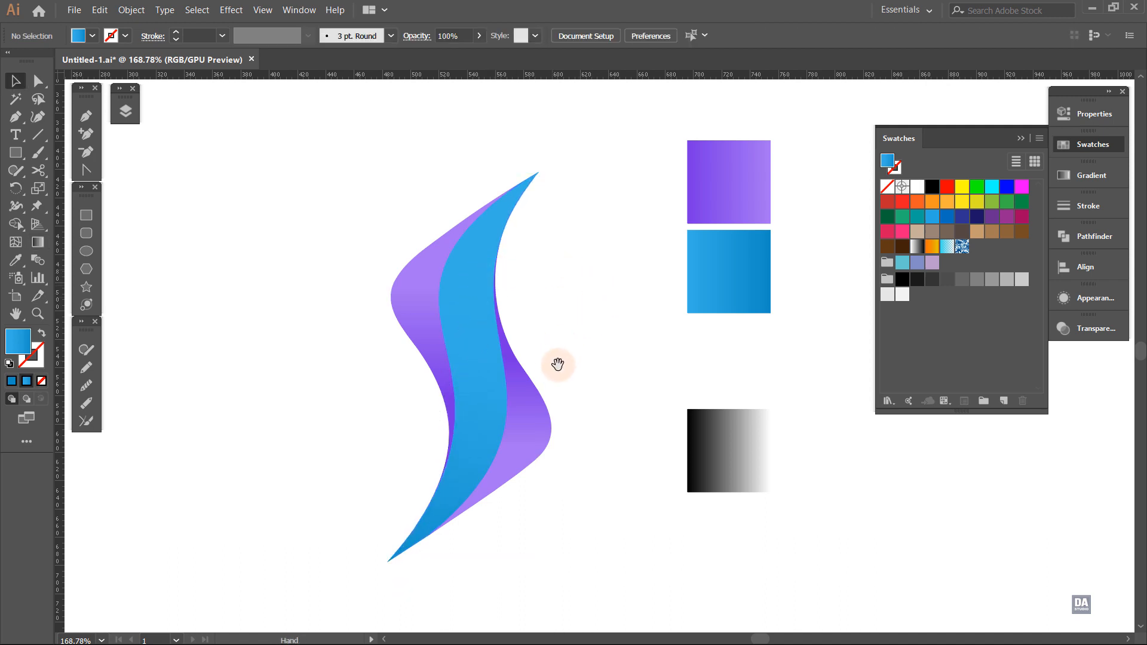
# - Duplicate both purple side sections to the left of the artwork and swap their fill and stroke to leave gradient outlines
pyautogui.moveTo(556, 354)
pyautogui.mouseDown()
pyautogui.moveTo(589, 351)
pyautogui.moveTo(554, 346)
pyautogui.mouseUp()
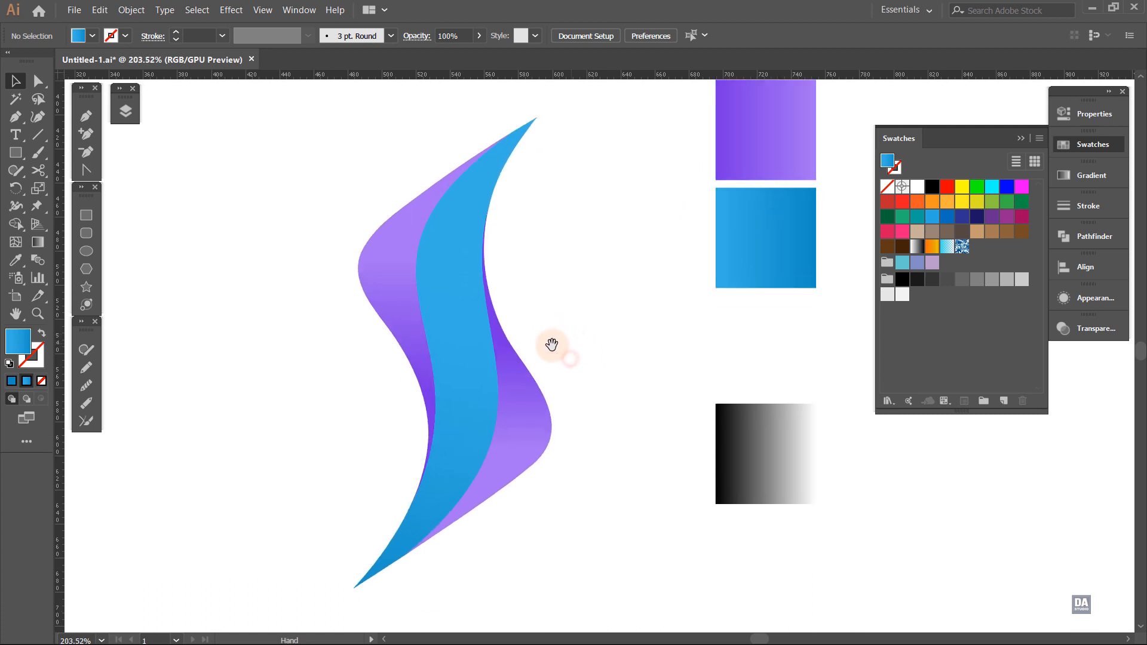
pyautogui.click(413, 317)
pyautogui.moveTo(539, 412); pyautogui.dragTo(336, 406)
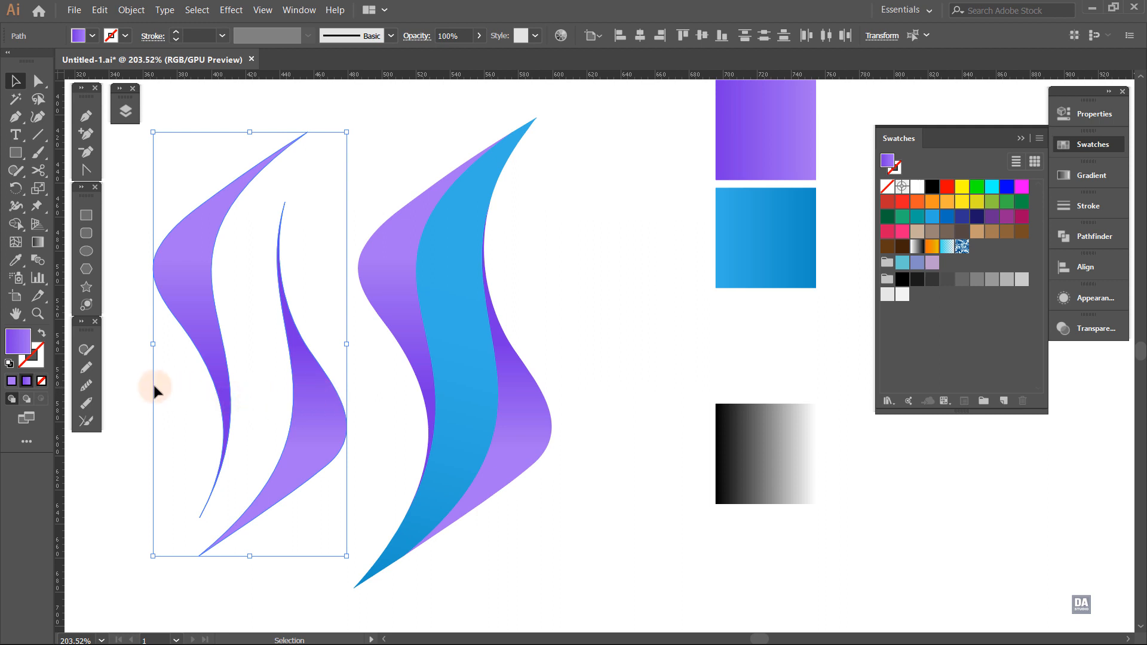
pyautogui.click(43, 335)
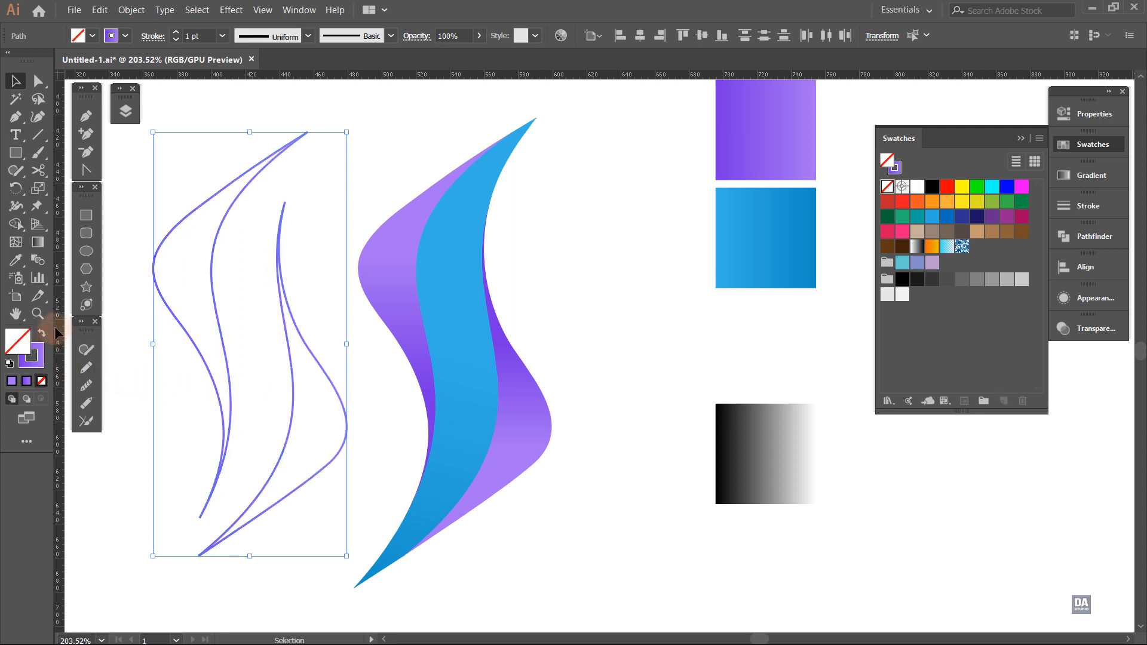
# - Cut both duplicated outlines at their upper and lower end anchors with the Scissors tool
pyautogui.click(38, 171)
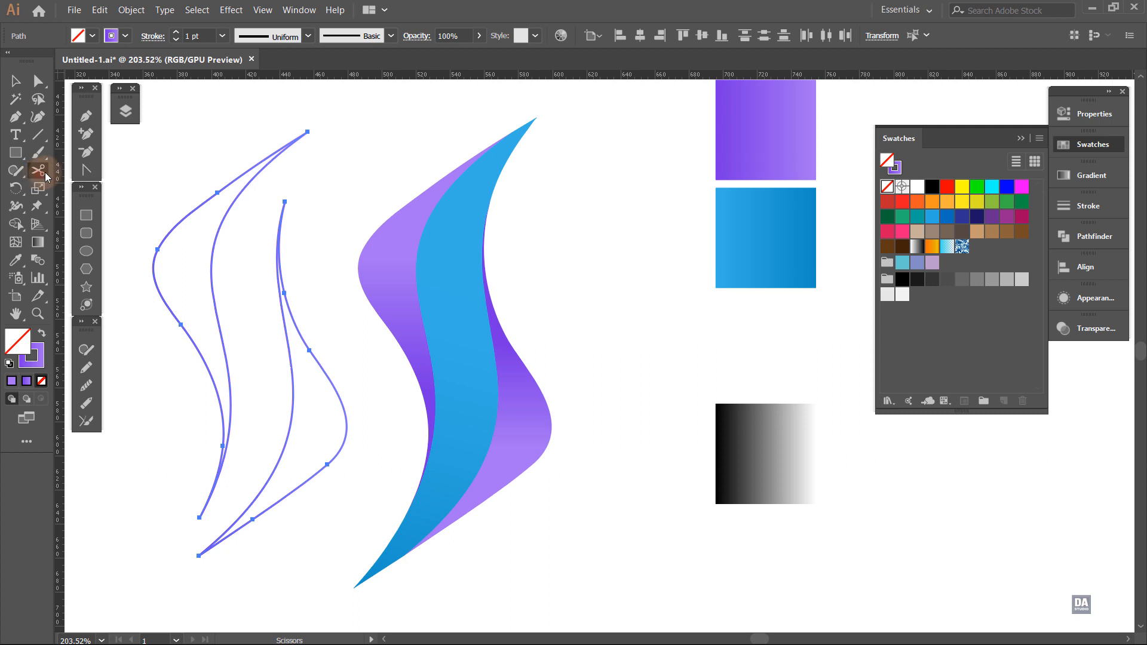
pyautogui.click(307, 132)
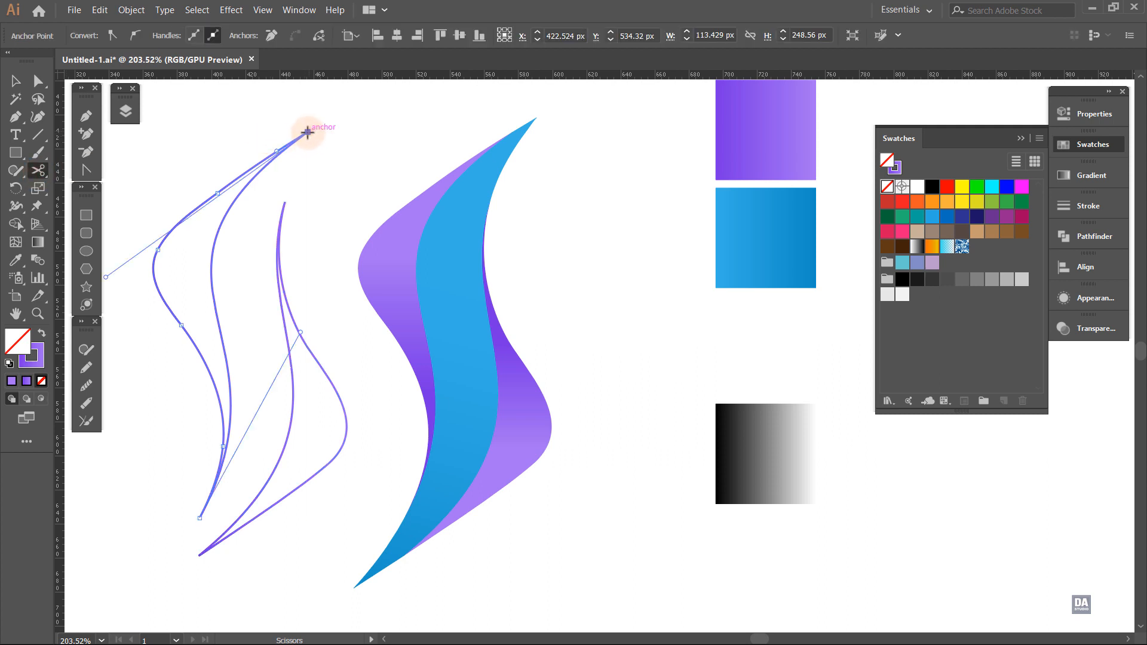
pyautogui.click(200, 517)
pyautogui.press('ctrl')
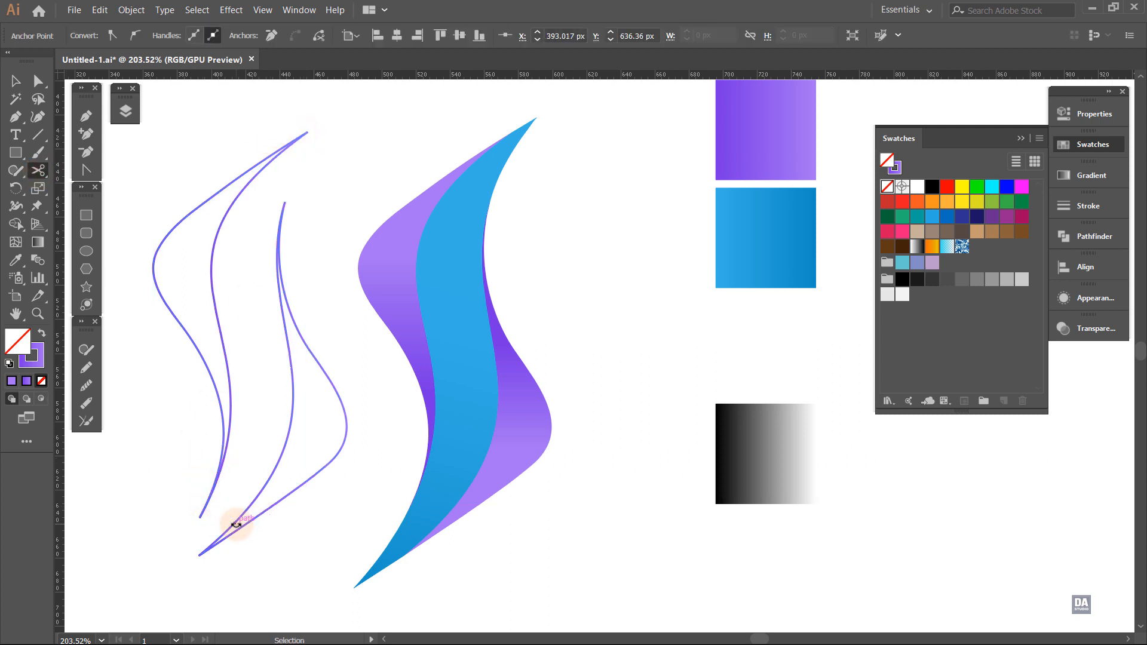
pyautogui.press('ctrl')
pyautogui.keyDown('ctrl'); pyautogui.click(227, 540); pyautogui.keyUp('ctrl')
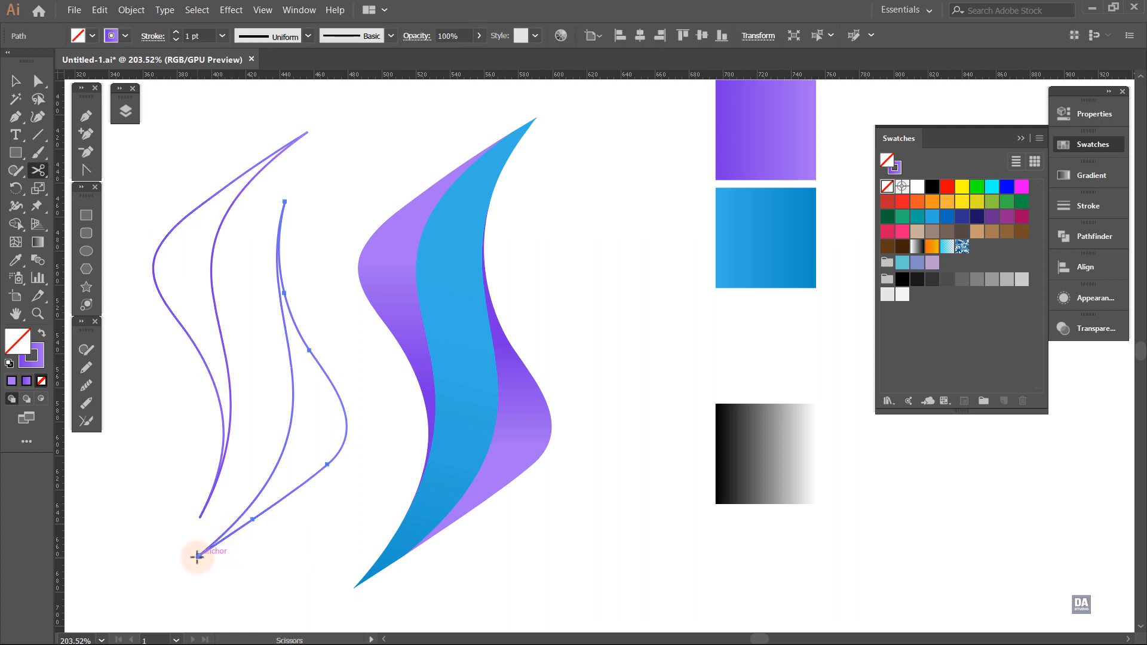
pyautogui.click(197, 557)
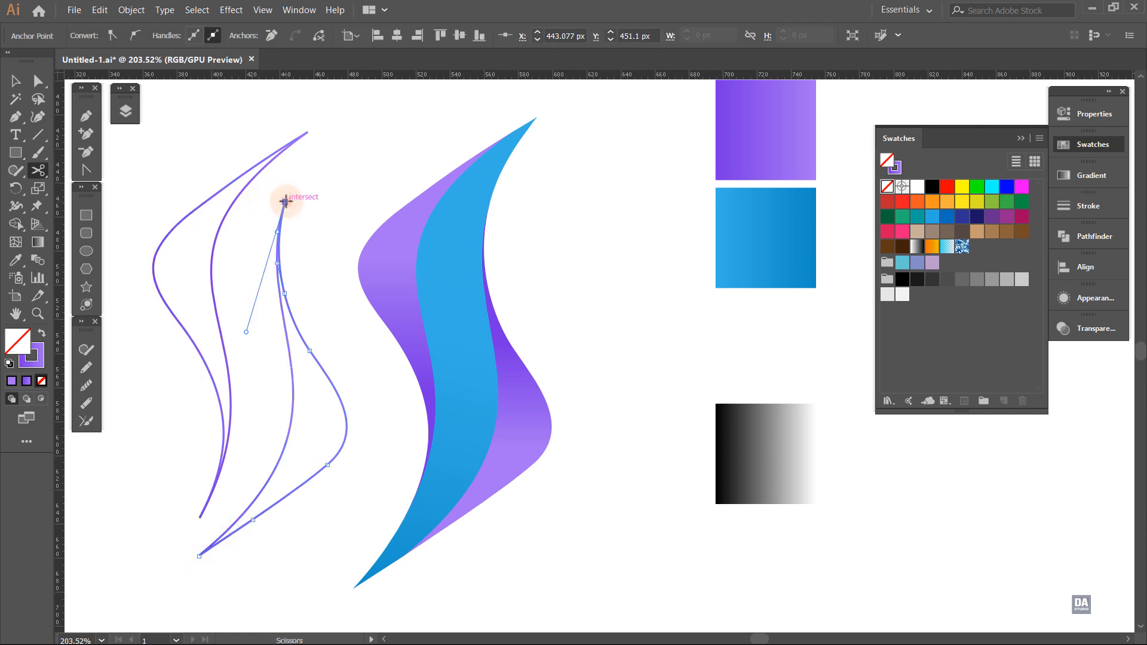
# - Move the inner curves of both cut outlines together onto the two edges of the central blue band
pyautogui.click(15, 77)
pyautogui.click(219, 131)
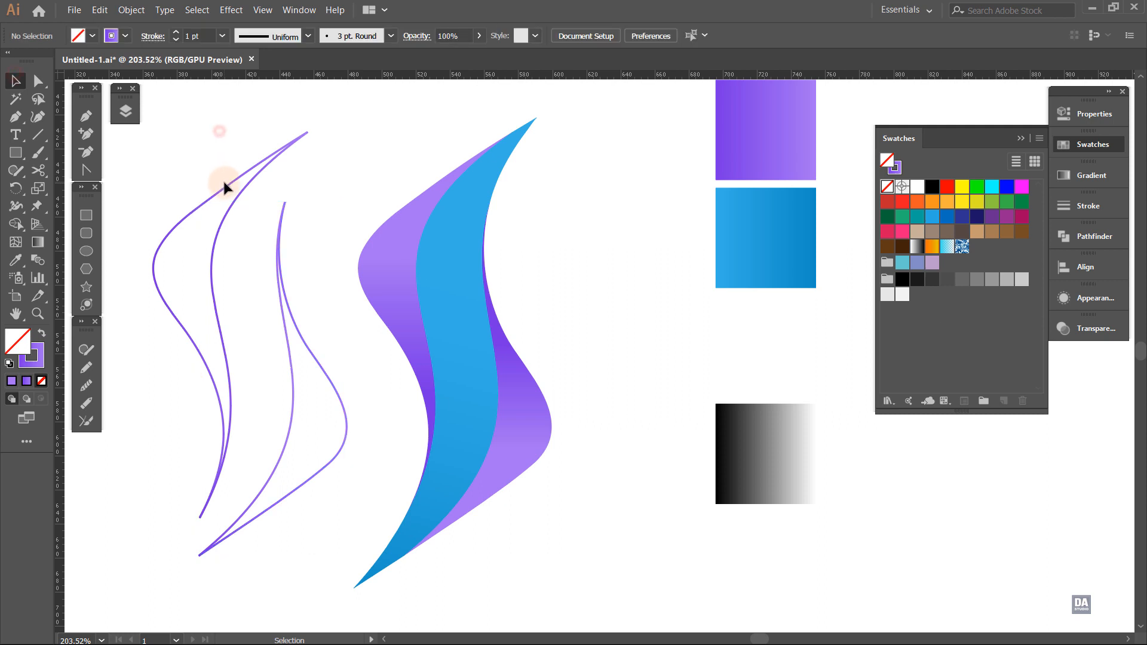
pyautogui.click(226, 189)
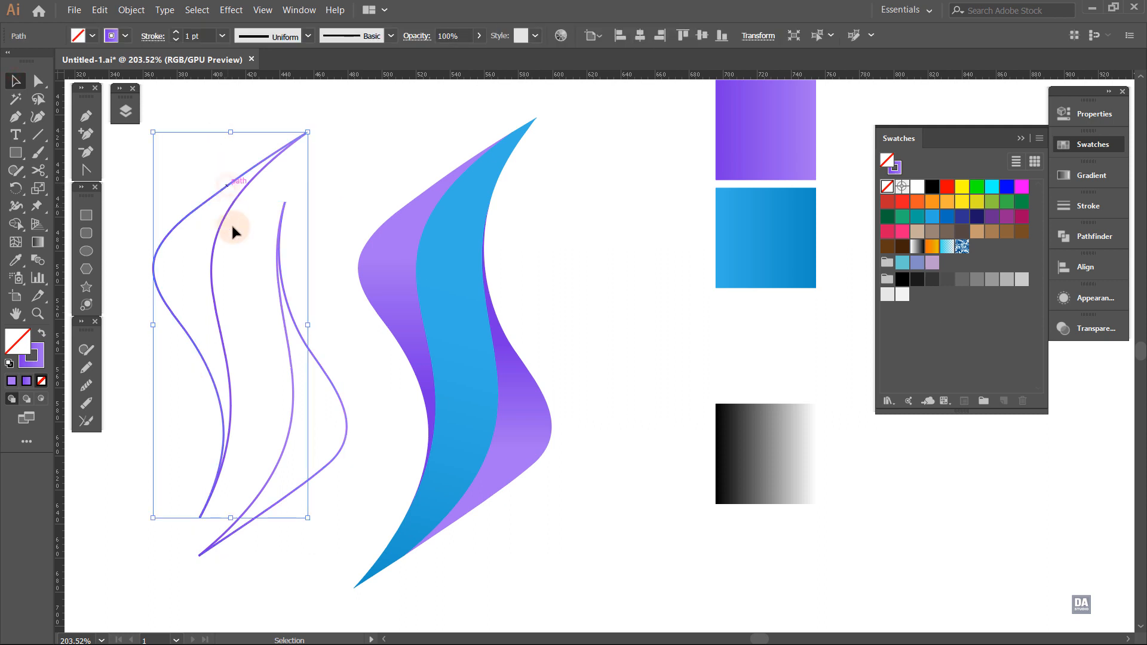
pyautogui.click(215, 245)
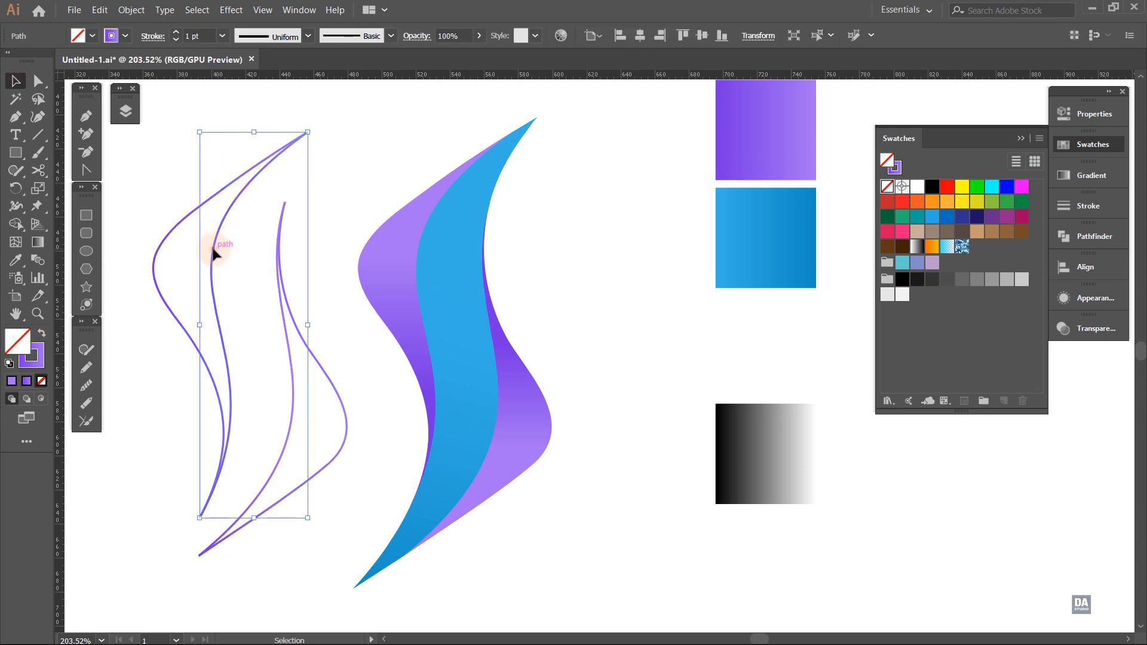
pyautogui.keyDown('shift'); pyautogui.click(287, 347); pyautogui.keyUp('shift')
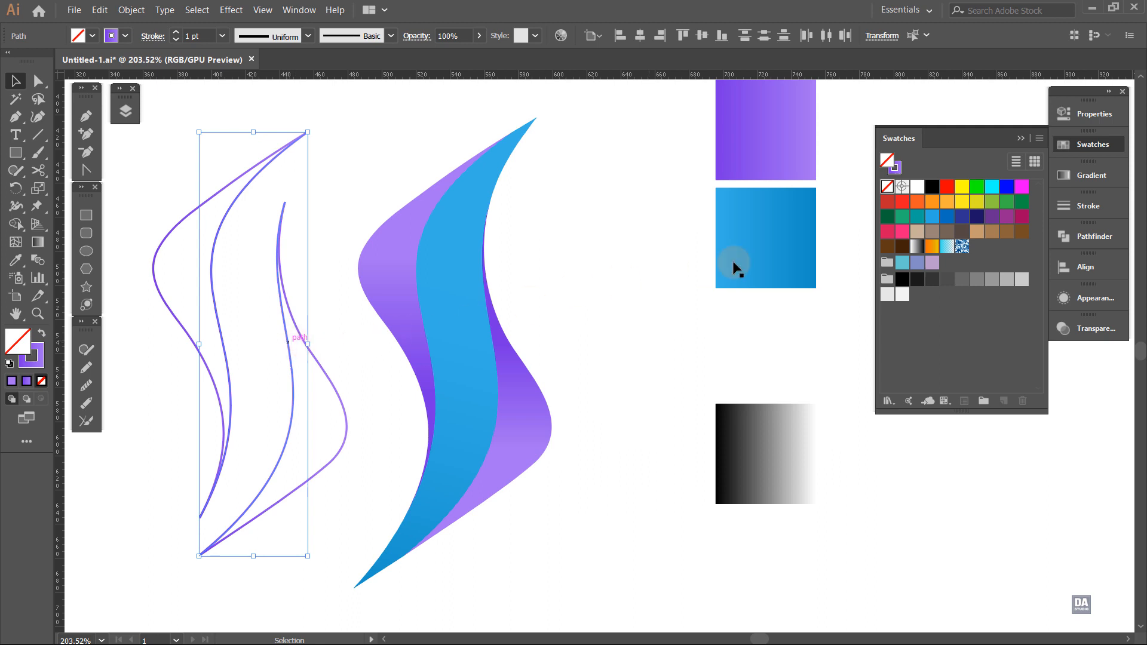
pyautogui.press('x')
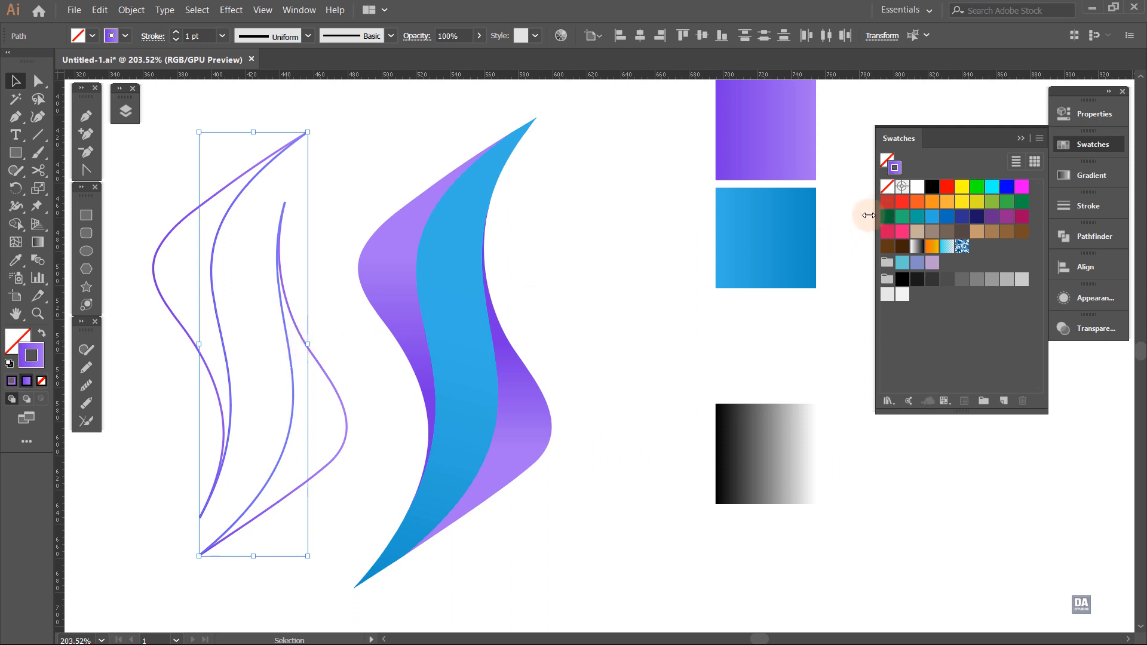
pyautogui.moveTo(291, 366); pyautogui.dragTo(493, 370)
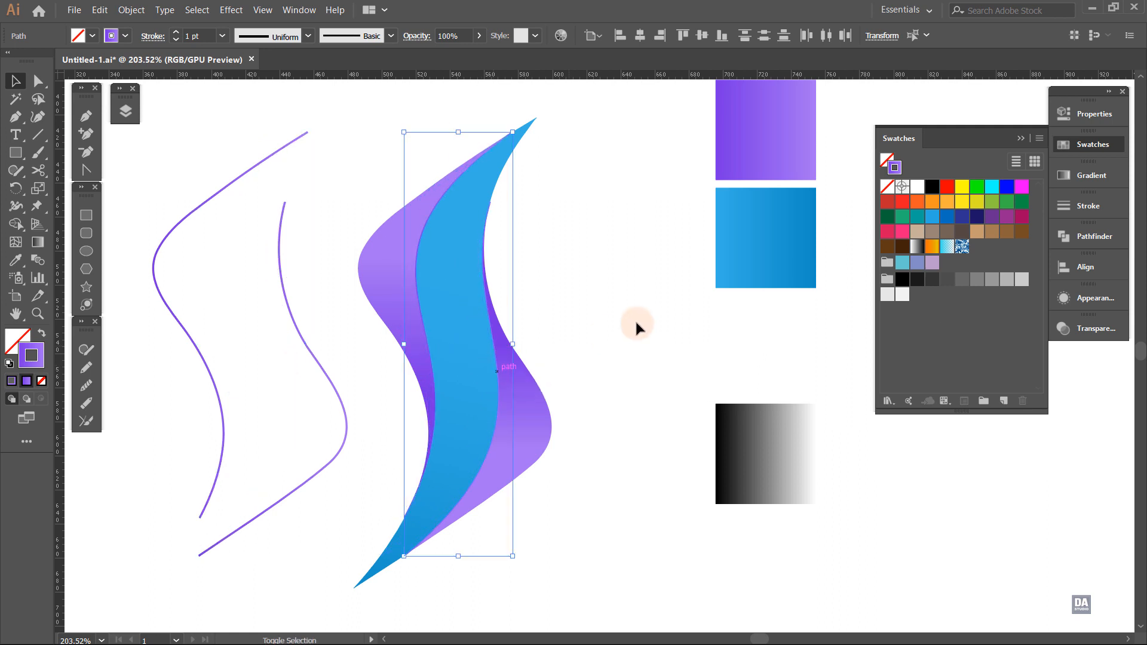
# - Give both curves along the blue band a white 4 pt stroke with the lens-shaped tapered width profile, and deselect them
pyautogui.click(917, 190)
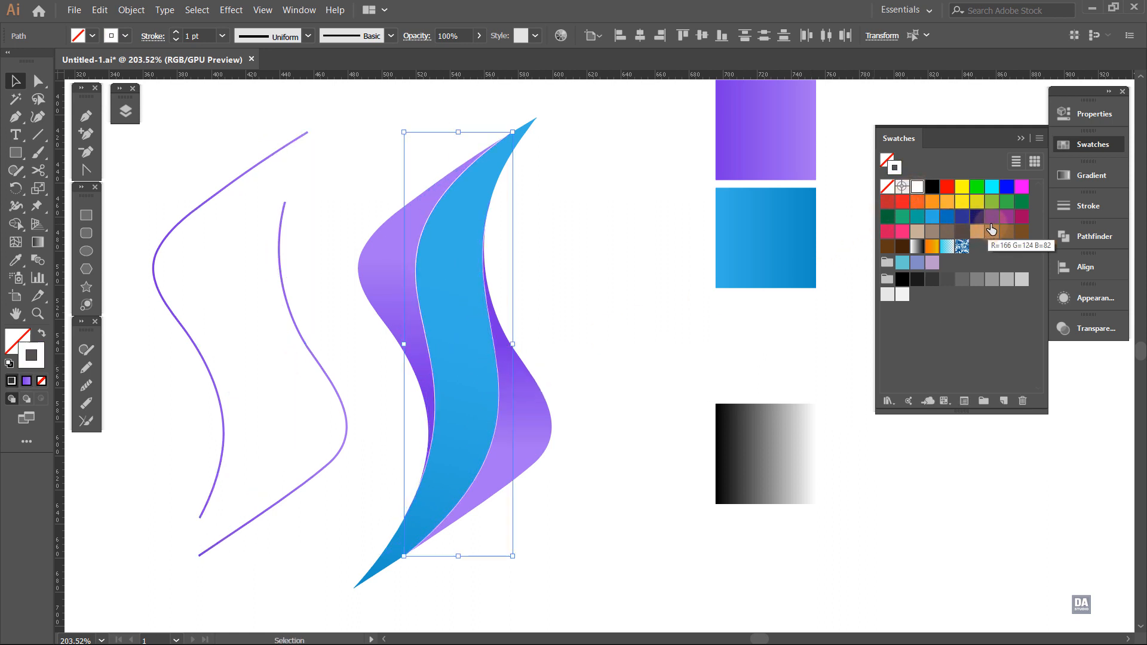
pyautogui.click(1099, 205)
pyautogui.click(932, 219)
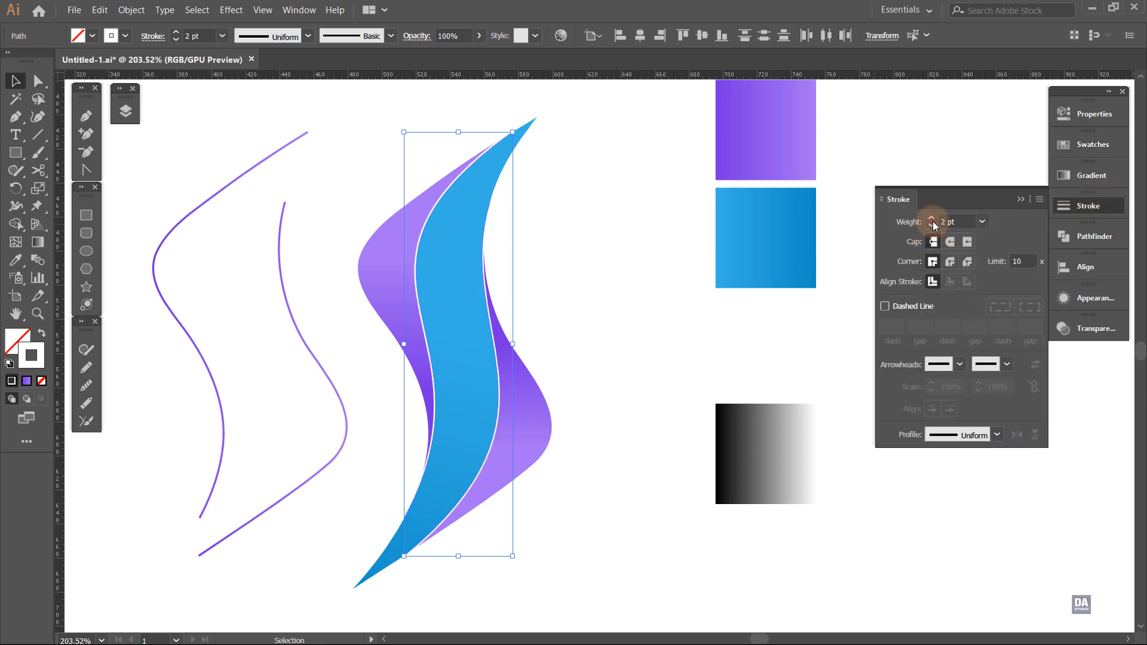
pyautogui.click(933, 219)
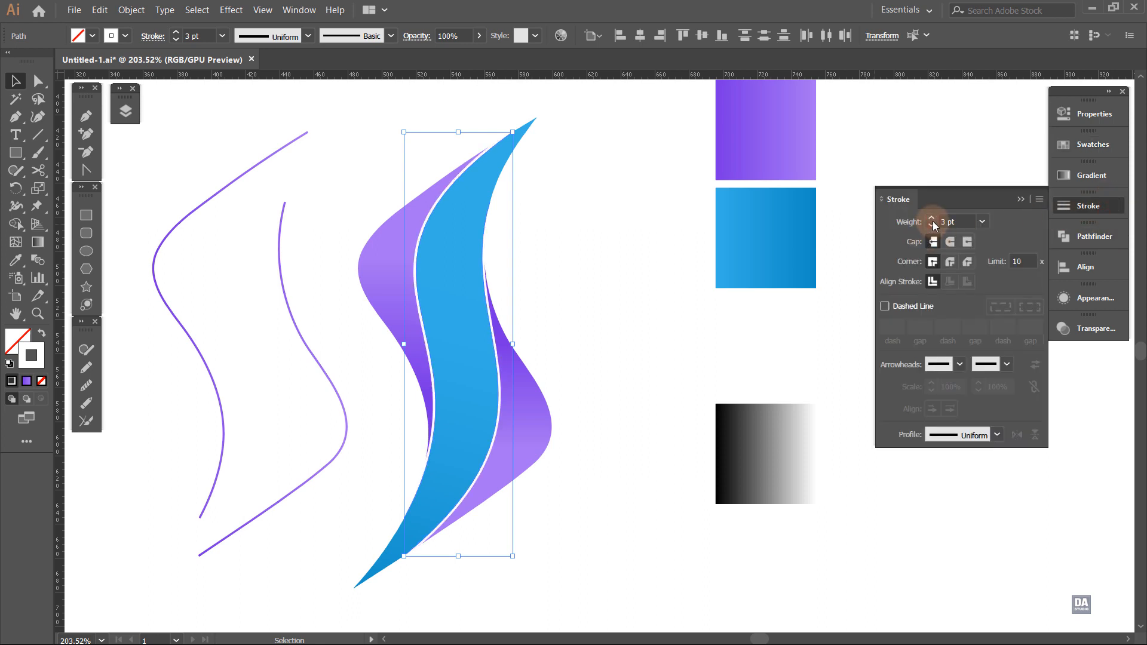
pyautogui.click(955, 408)
pyautogui.click(962, 436)
pyautogui.click(960, 477)
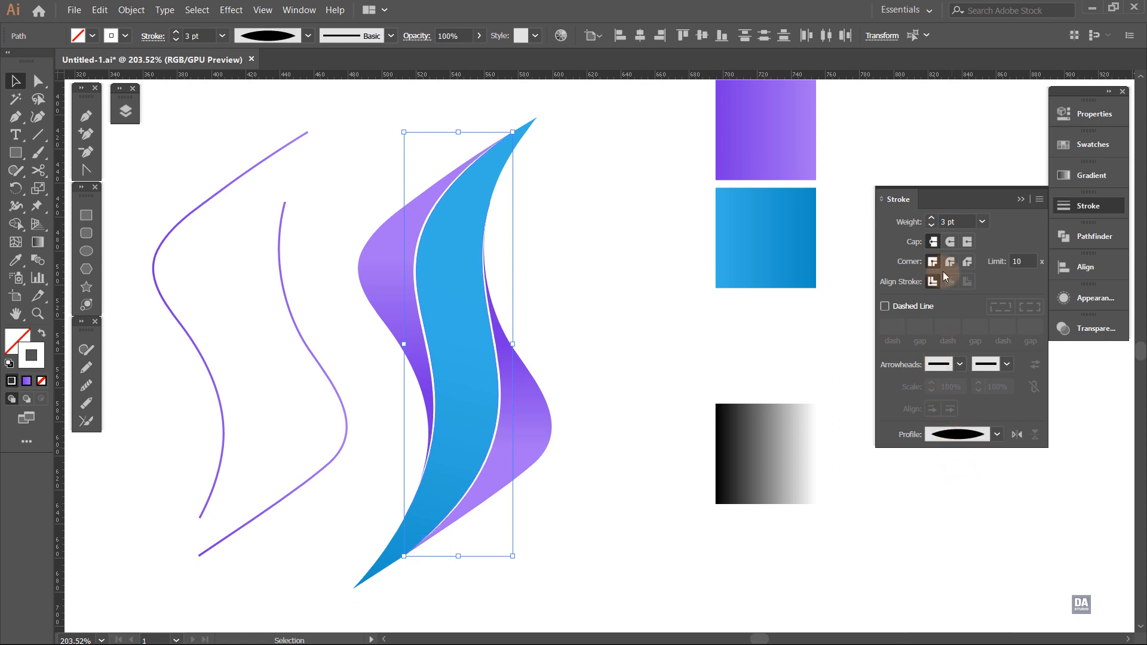
pyautogui.click(933, 218)
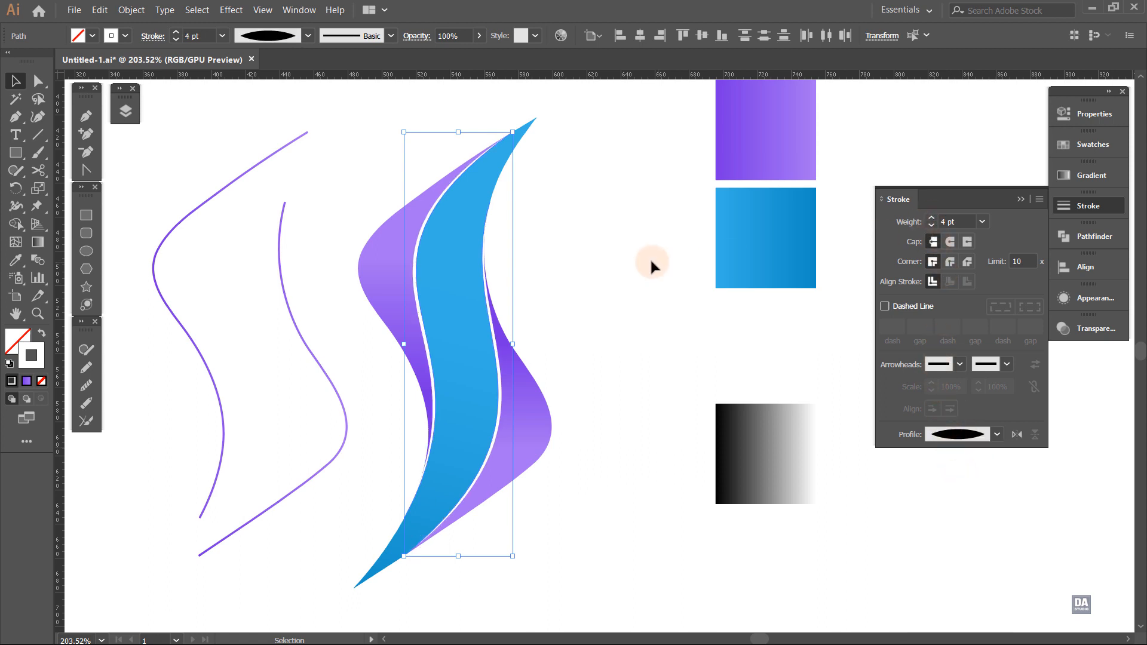
pyautogui.click(563, 261)
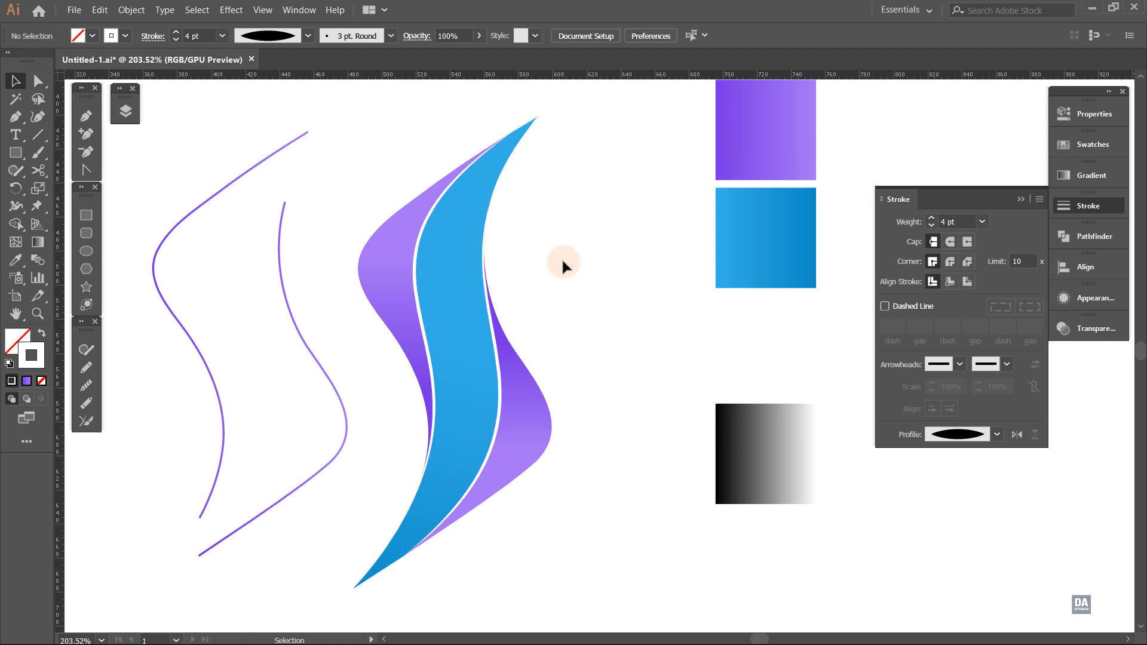
# - Set the two remaining outer curves to a 3 pt stroke with the tapered width profile and move them onto the purple sections' outer edges
pyautogui.click(298, 331)
pyautogui.keyDown('shift'); pyautogui.click(185, 338); pyautogui.keyUp('shift')
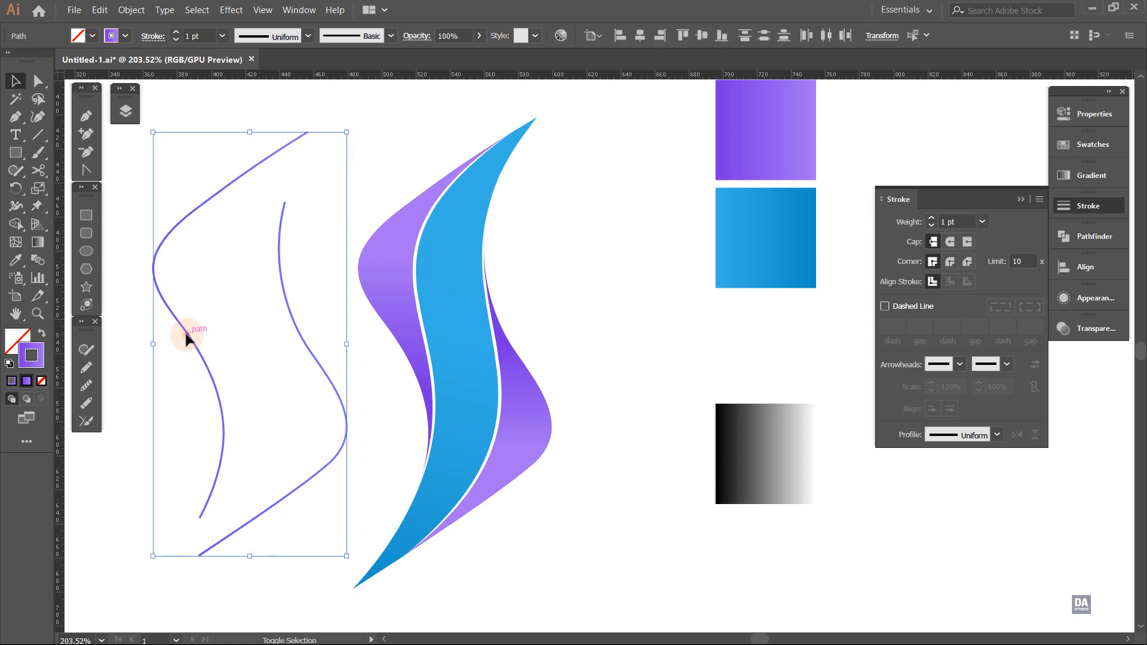
pyautogui.click(931, 218)
pyautogui.click(931, 219)
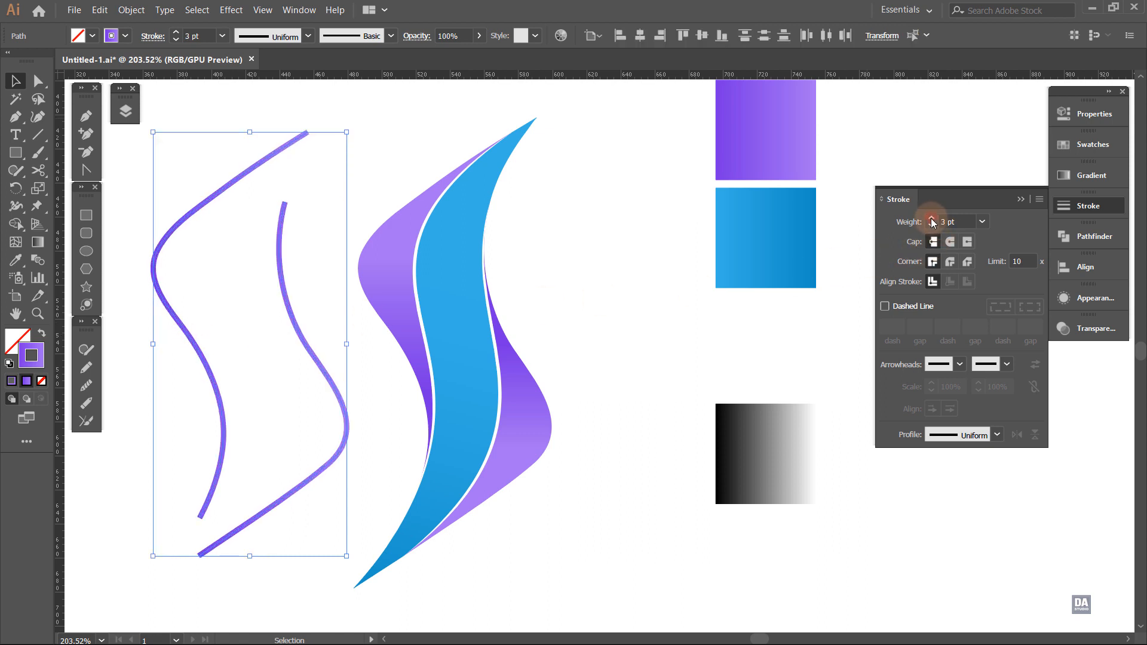
pyautogui.click(967, 436)
pyautogui.click(950, 476)
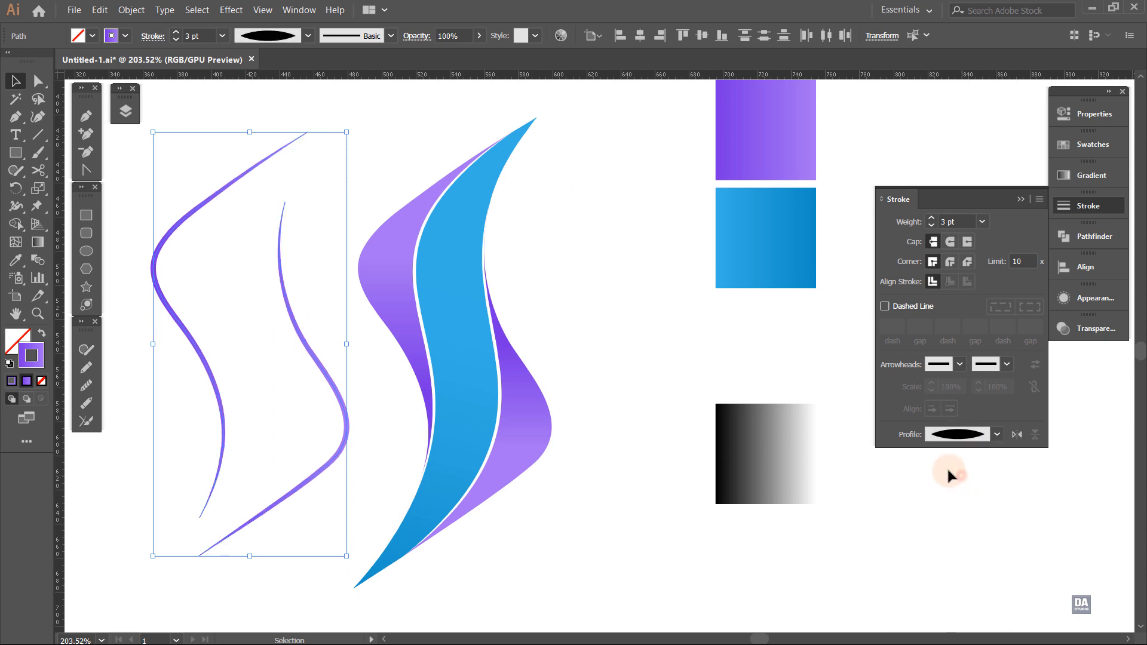
pyautogui.moveTo(301, 338); pyautogui.dragTo(505, 361)
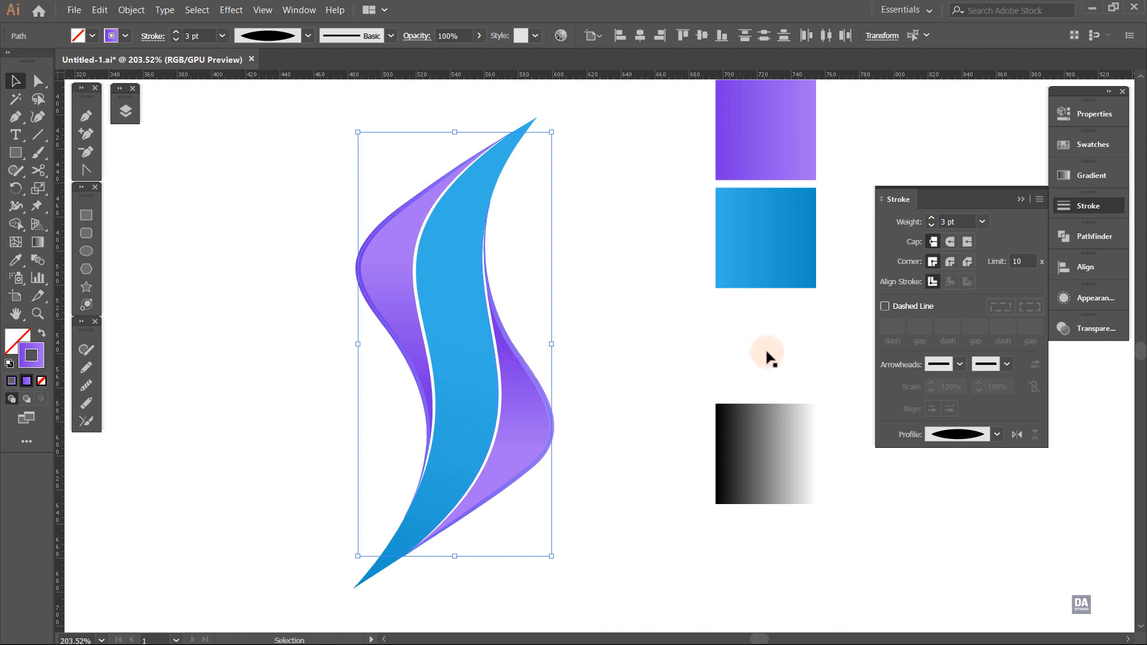
# - Set the outer edge curves to Multiply blending at 50% opacity, and deselect them
pyautogui.click(1079, 199)
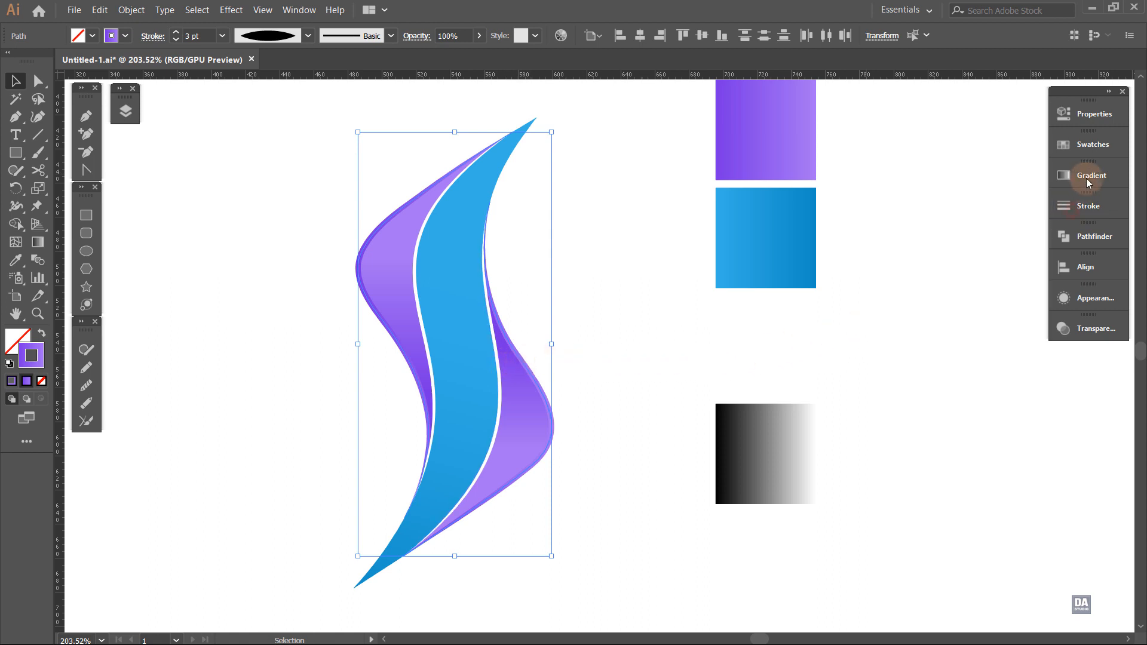
pyautogui.click(1082, 296)
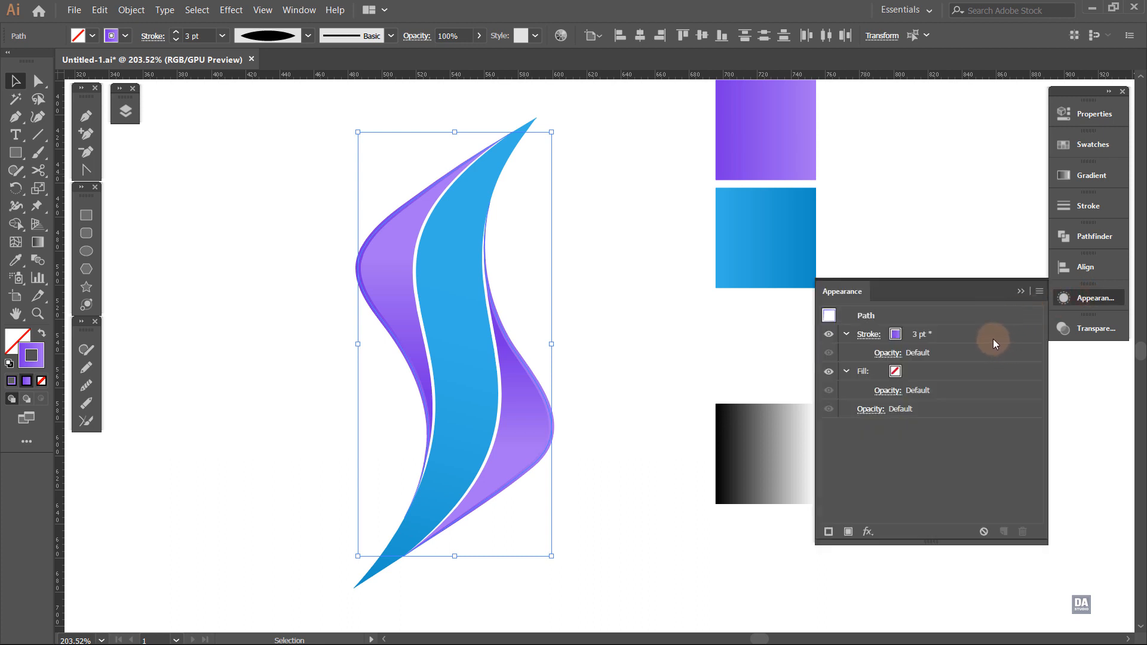
pyautogui.click(1069, 327)
pyautogui.click(933, 345)
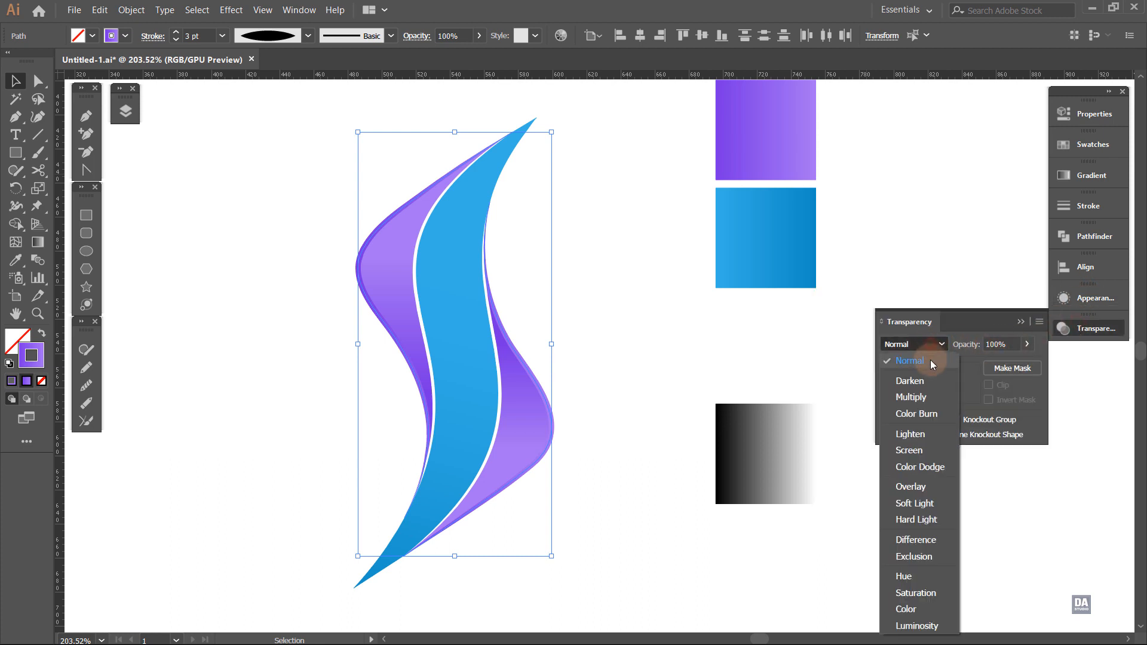
pyautogui.click(923, 397)
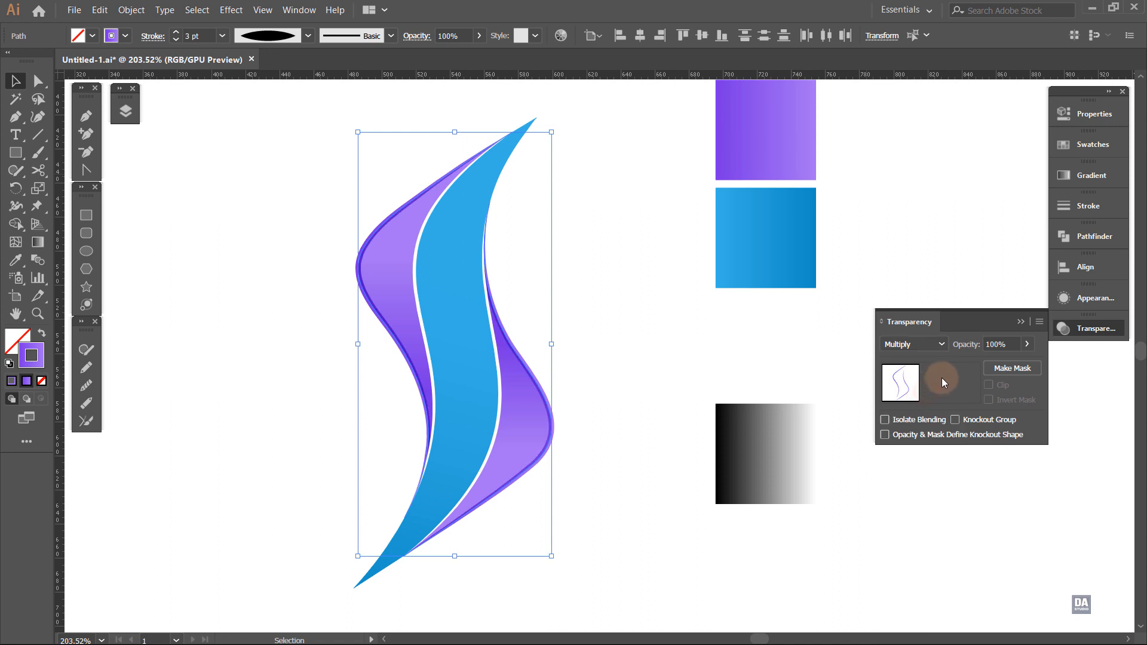
pyautogui.click(1027, 345)
pyautogui.click(650, 365)
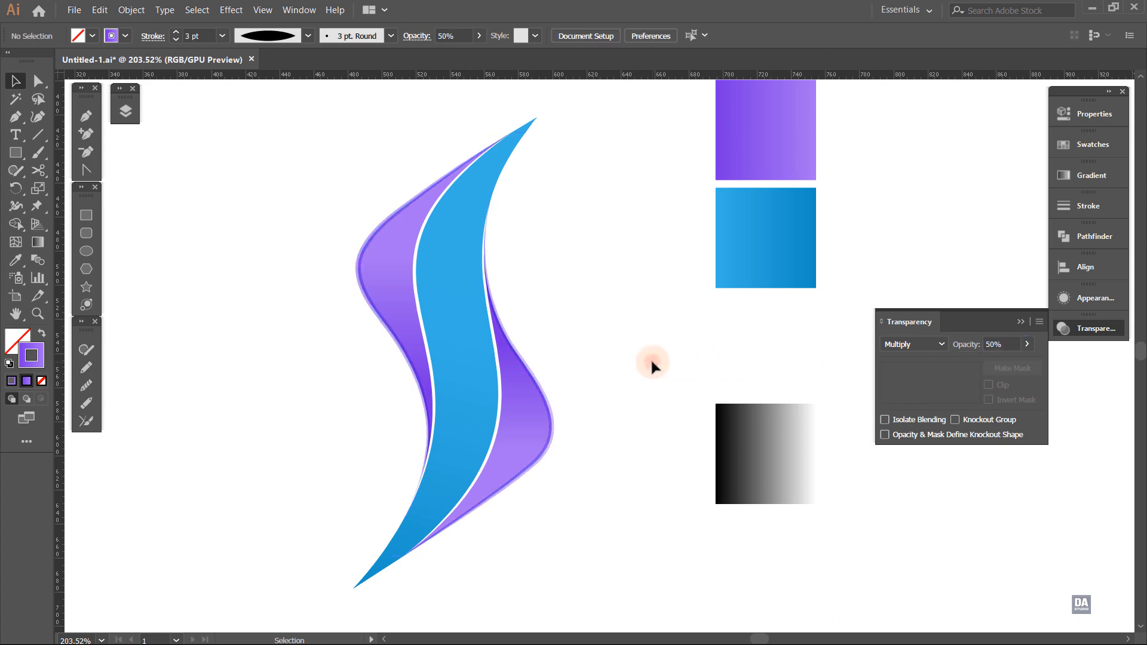
# - Move the gradient sample squares off the artboard into a column beside its right edge
pyautogui.hotkey('ctrl', 'space')
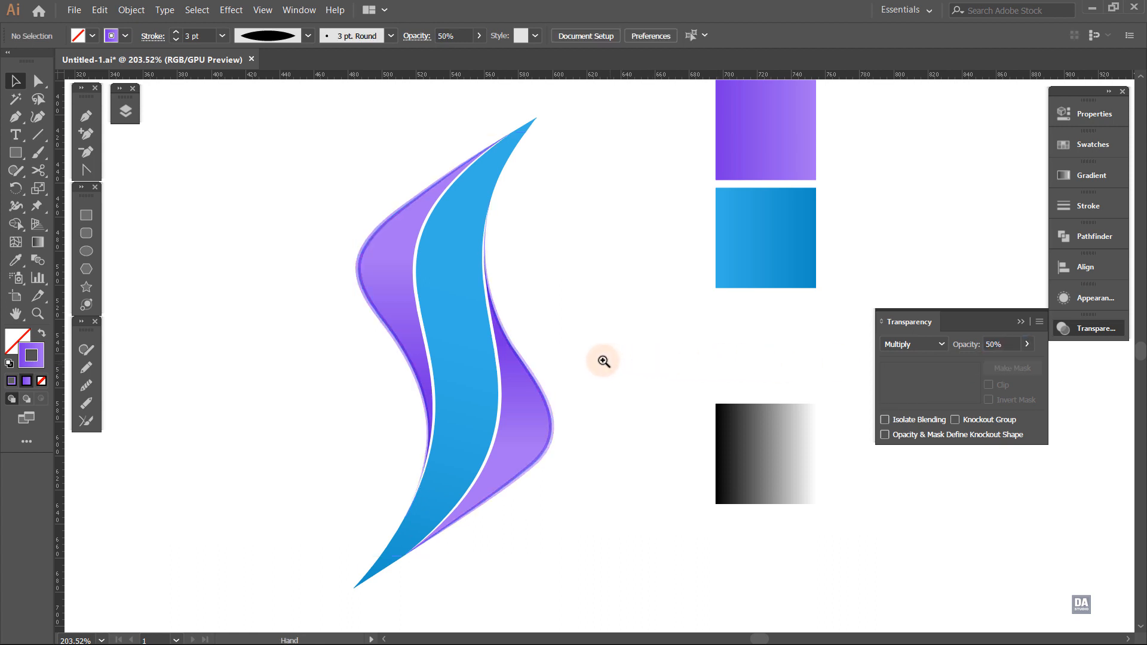
pyautogui.moveTo(572, 351); pyautogui.dragTo(420, 317)
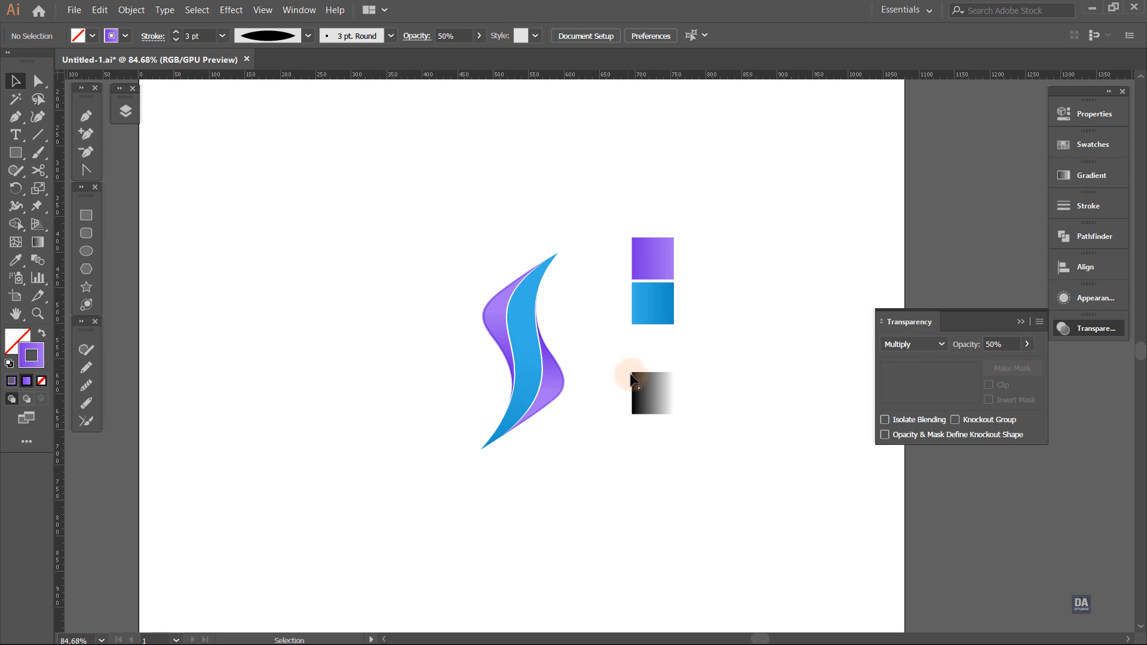
pyautogui.click(651, 392)
pyautogui.moveTo(662, 392); pyautogui.dragTo(956, 278)
pyautogui.click(622, 324)
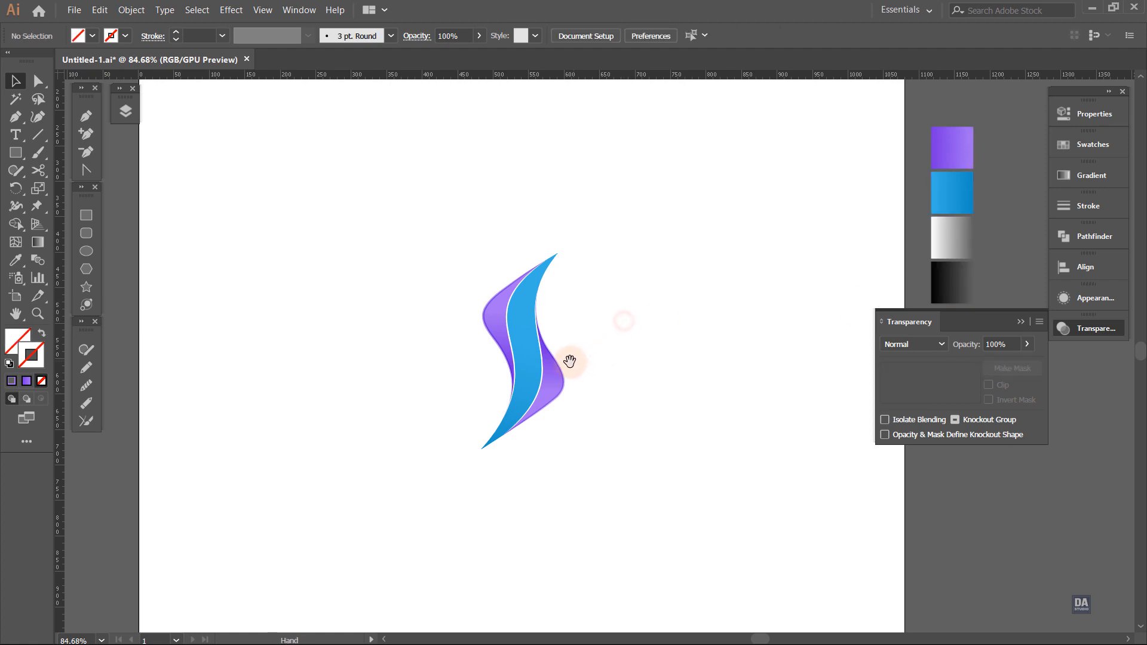
# - Duplicate the central blue band to the right of the artwork
pyautogui.keyDown('ctrl'); pyautogui.keyDown('alt'); pyautogui.click(579, 369); pyautogui.keyUp('alt'); pyautogui.keyUp('ctrl')
pyautogui.moveTo(623, 383); pyautogui.dragTo(607, 364)
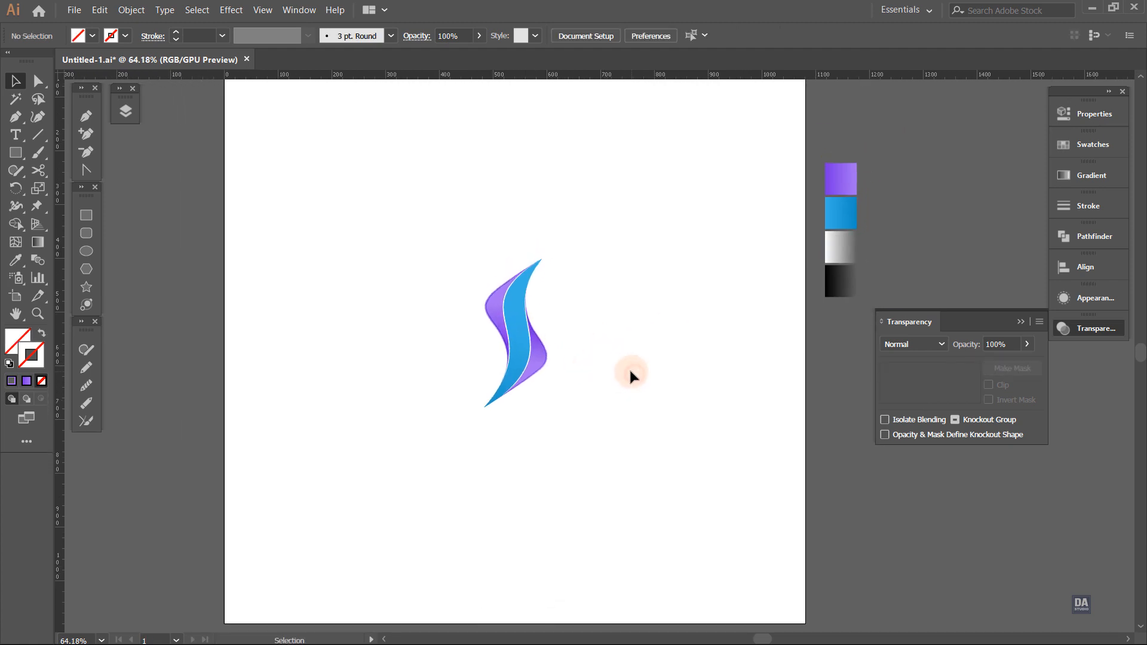
pyautogui.moveTo(657, 376); pyautogui.dragTo(730, 380)
pyautogui.moveTo(673, 344); pyautogui.dragTo(556, 391)
pyautogui.click(369, 349)
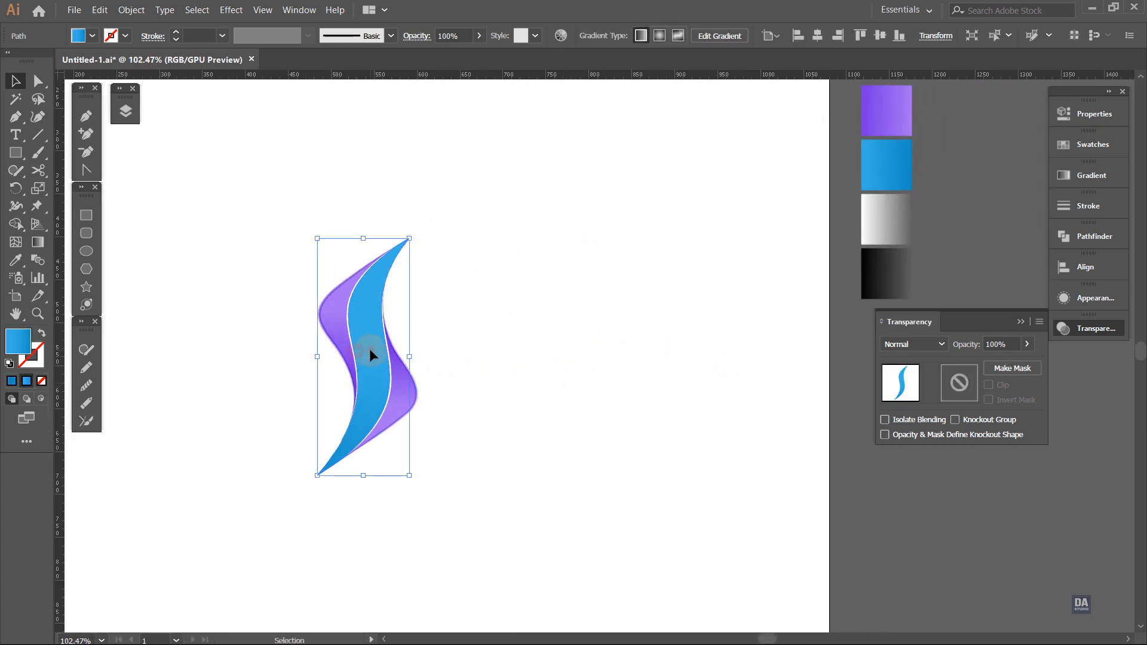
pyautogui.moveTo(370, 349); pyautogui.dragTo(553, 369)
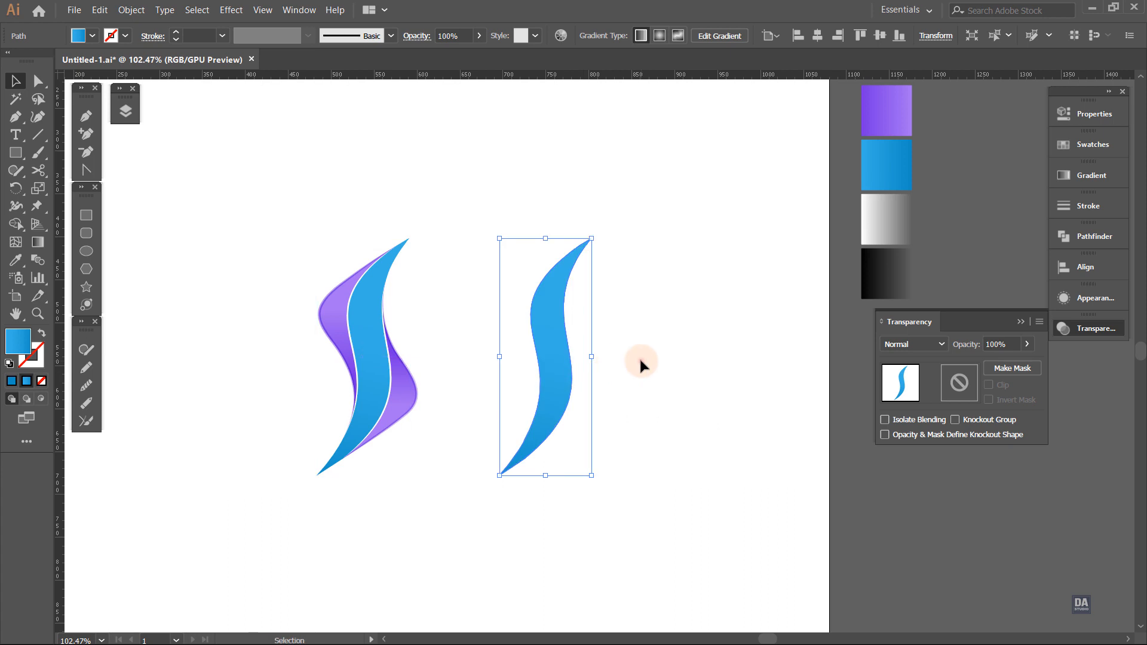
pyautogui.click(639, 356)
# - Offset the duplicated blue band's path by -8 px with miter joins and a miter limit of 4
pyautogui.click(554, 374)
pyautogui.click(131, 10)
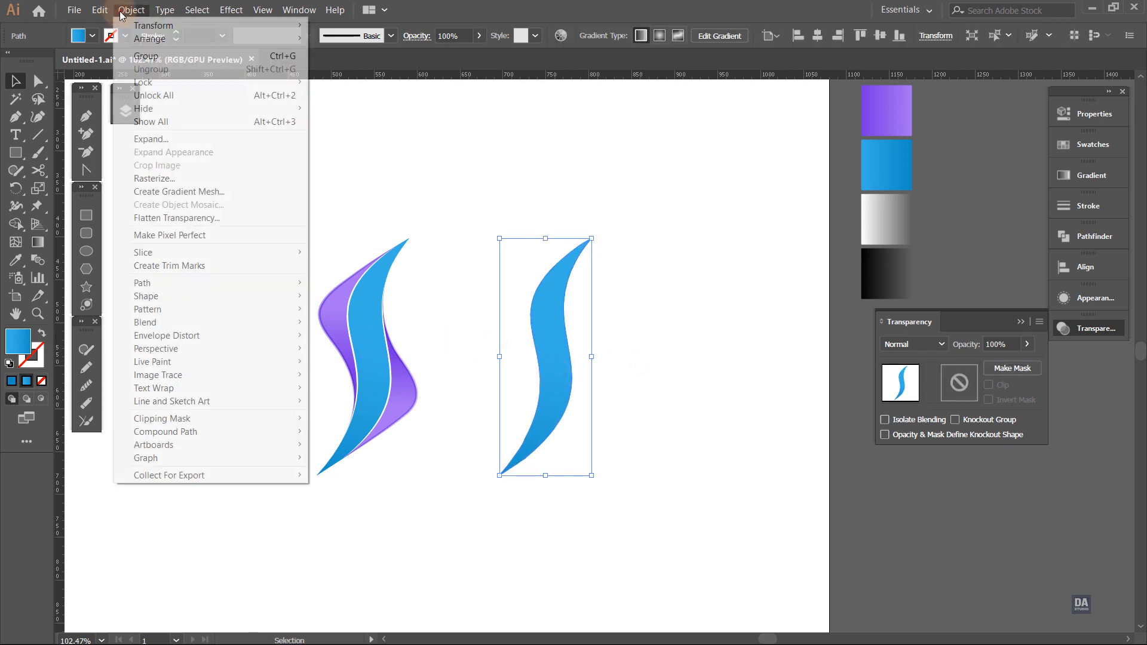
pyautogui.moveTo(180, 289)
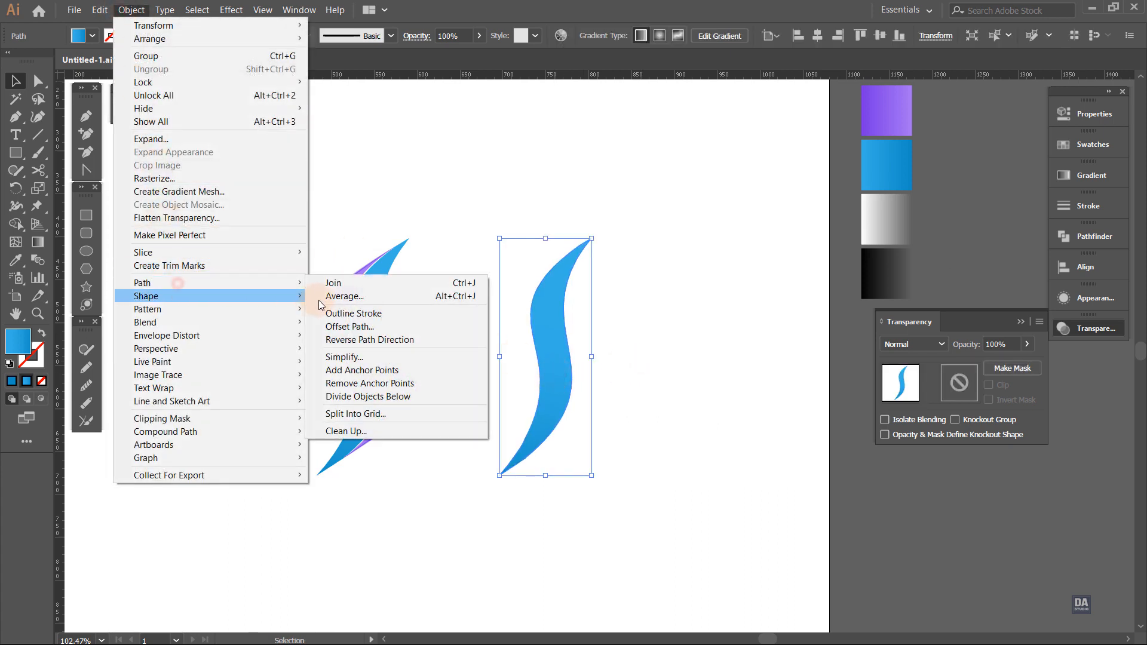
pyautogui.click(350, 327)
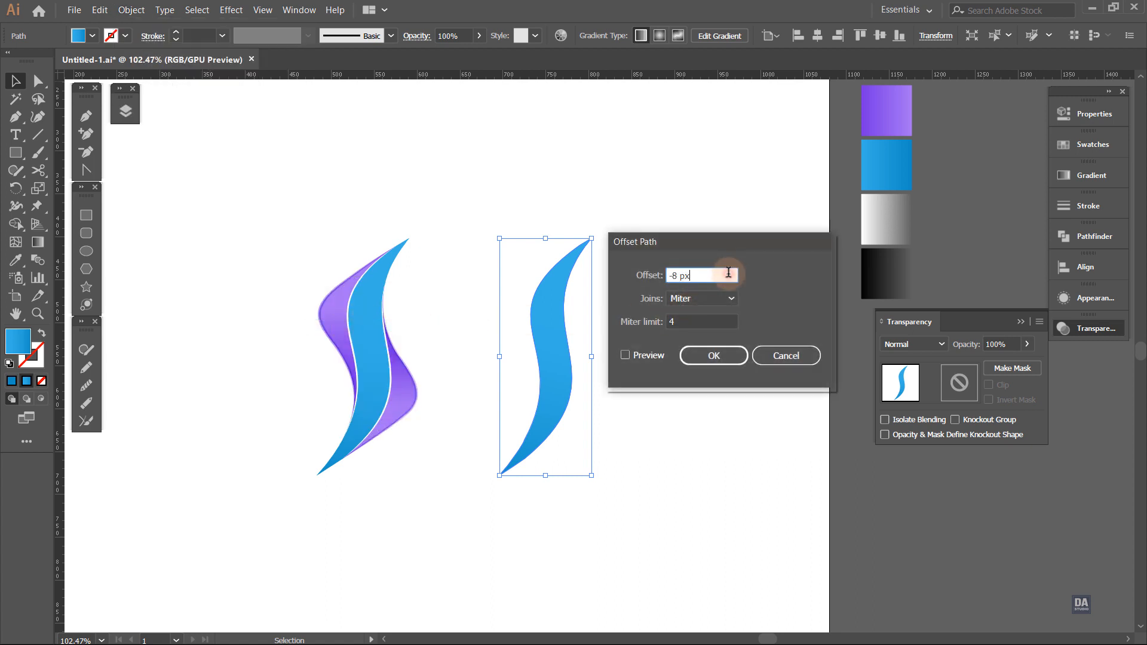
pyautogui.click(656, 355)
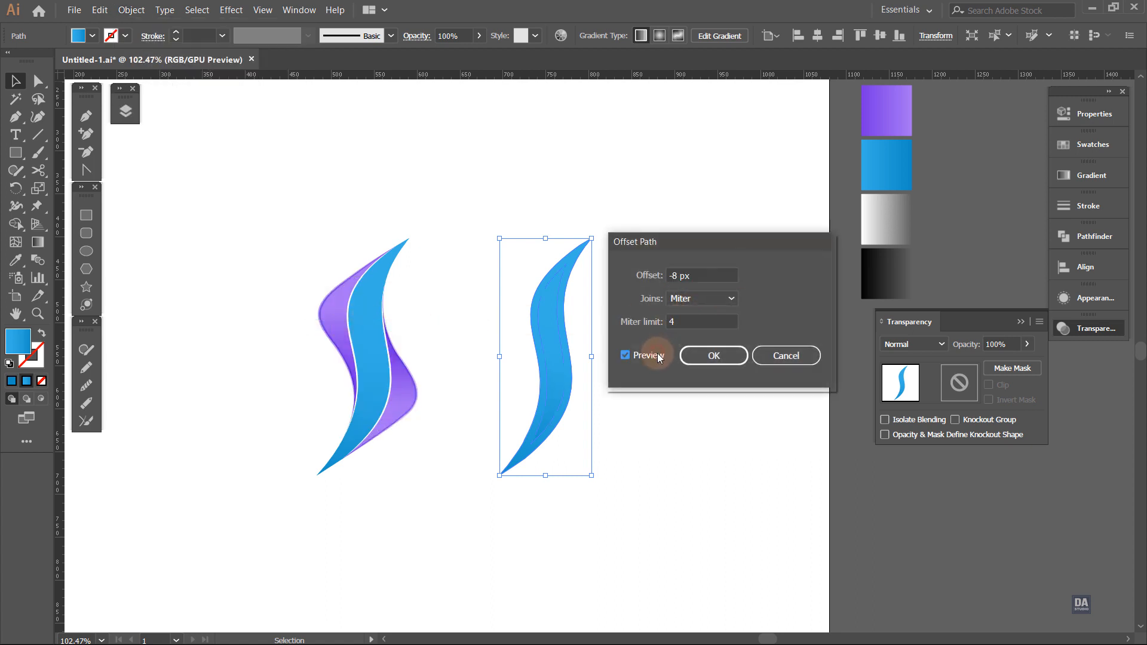
pyautogui.click(701, 360)
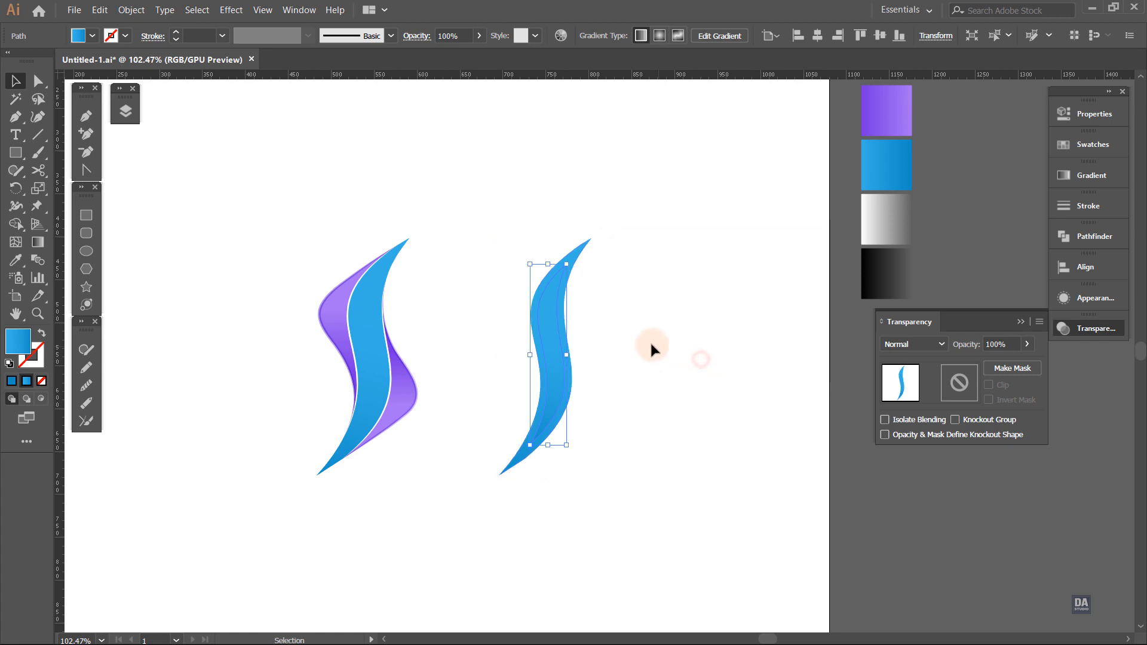
# - Move the inset shape onto the original blue band and apply the white-to-transparent gradient sampled from the white square
pyautogui.moveTo(556, 370); pyautogui.dragTo(371, 367)
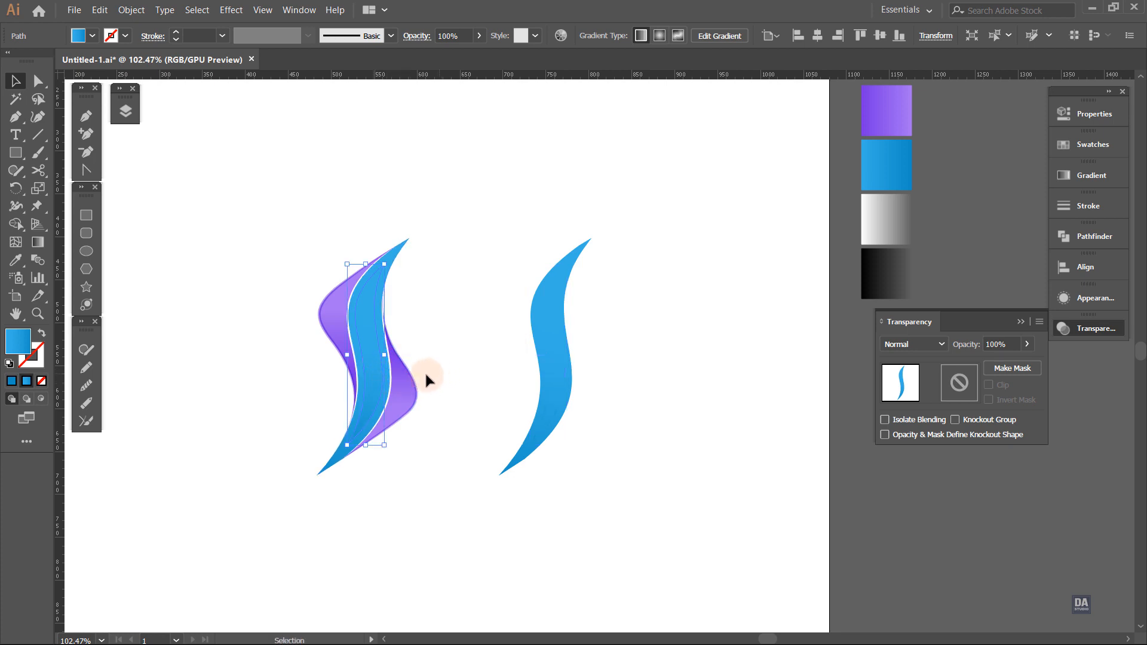
pyautogui.click(15, 260)
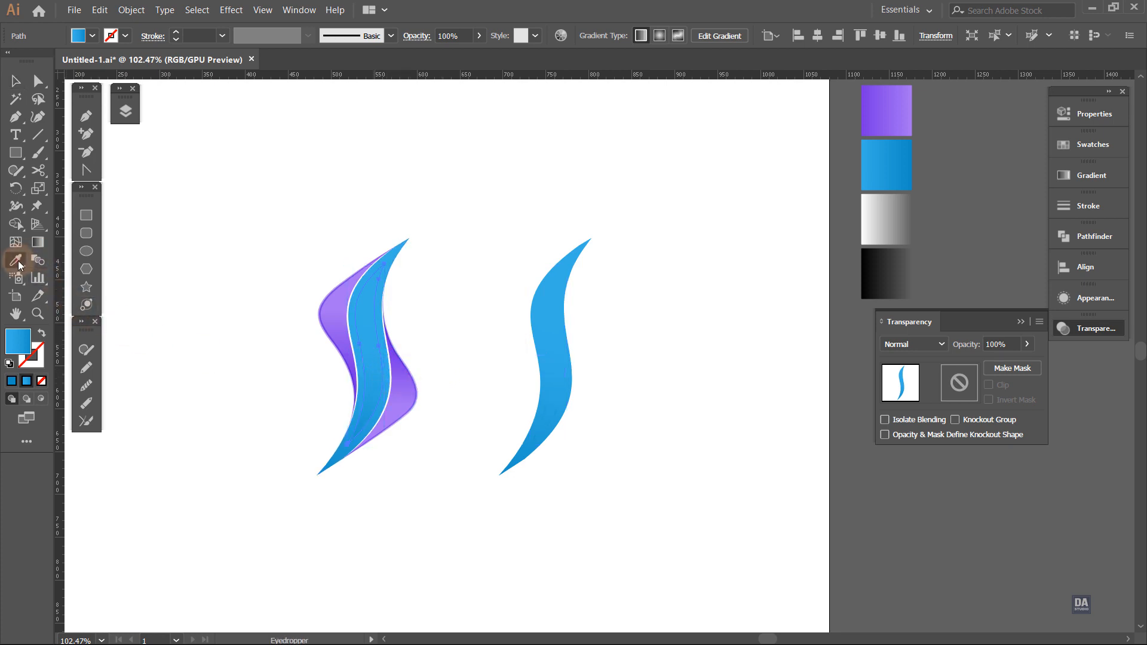
pyautogui.click(893, 213)
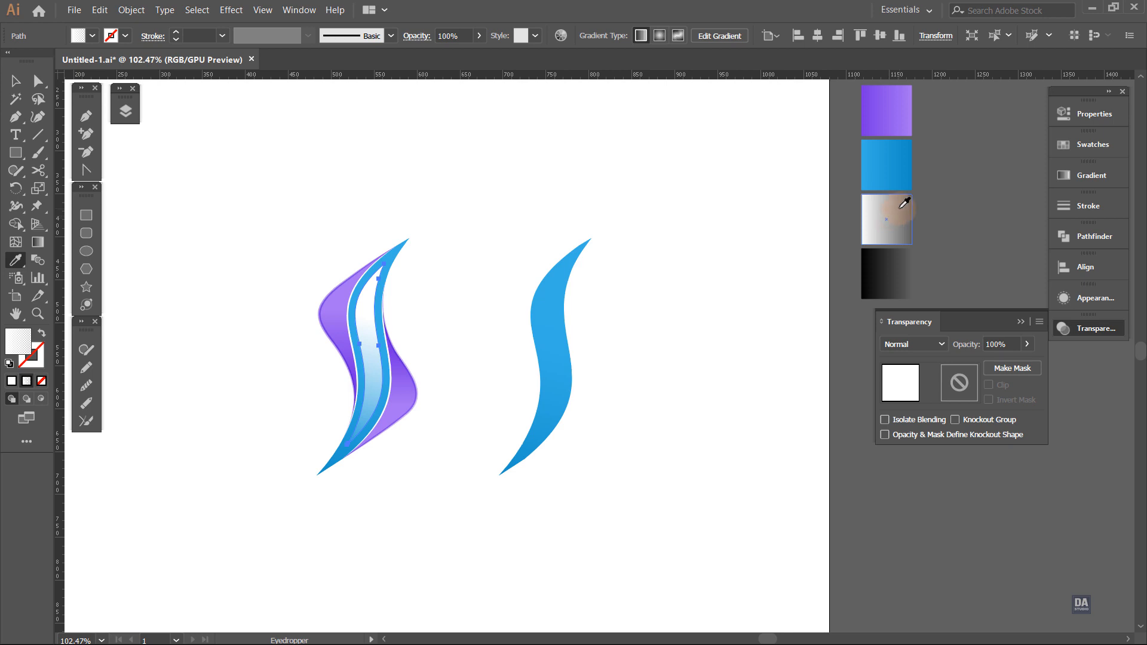
# - Make the inset white highlight's gradient radial and apply a Gaussian Blur with a 7.7-pixel radius to it
pyautogui.click(1091, 175)
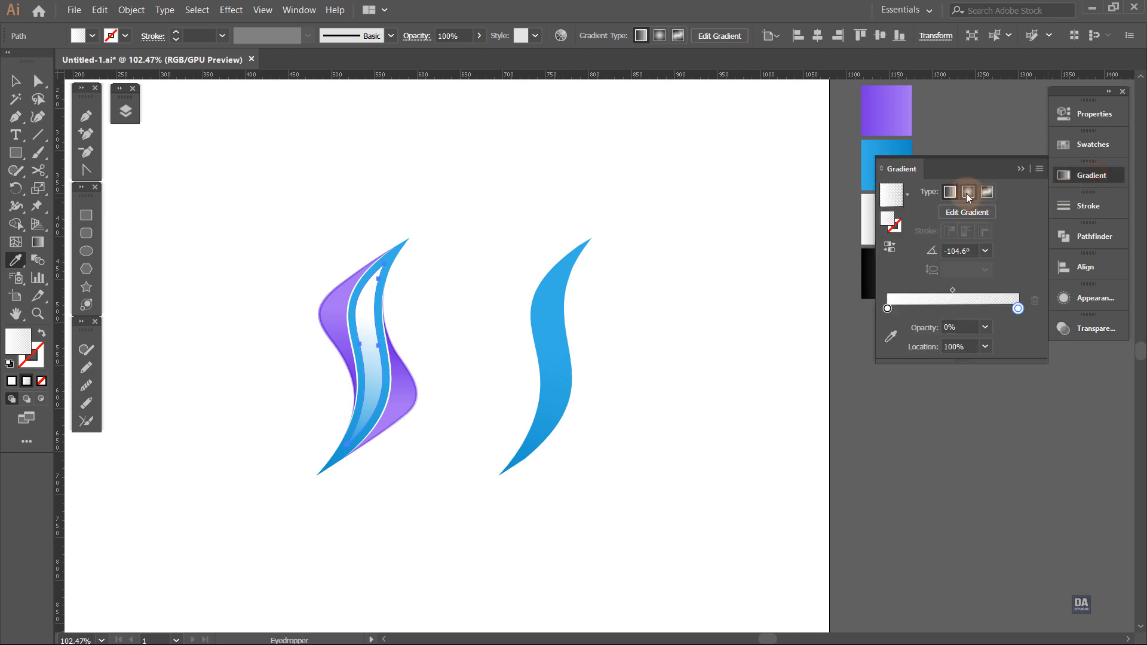
pyautogui.click(968, 192)
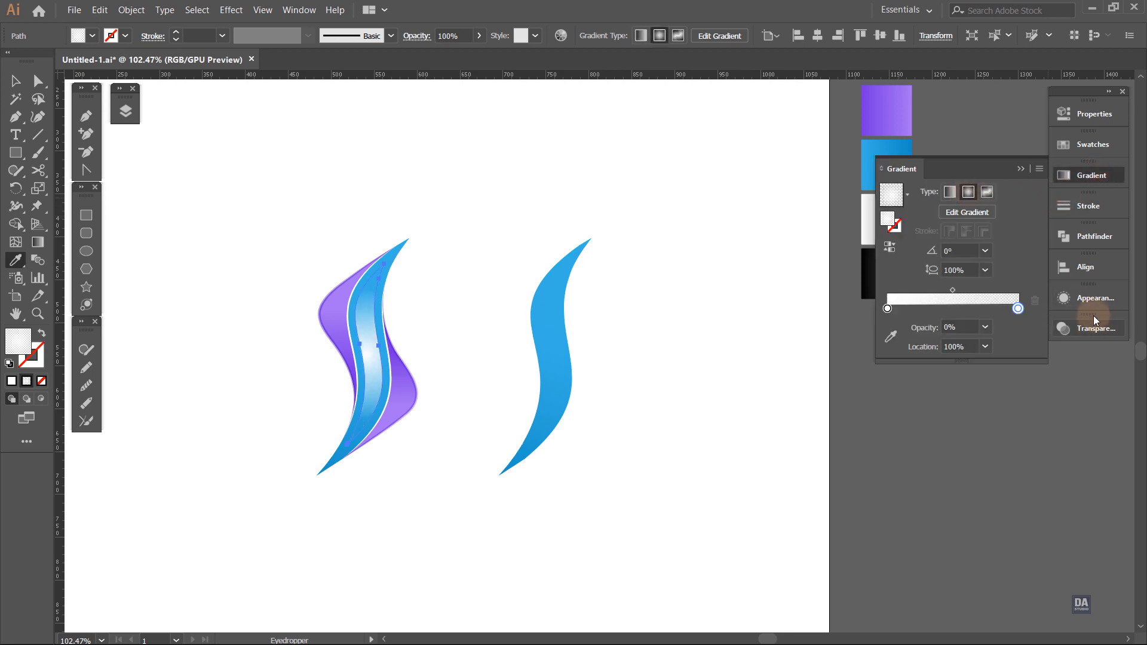
pyautogui.click(1094, 299)
pyautogui.click(869, 532)
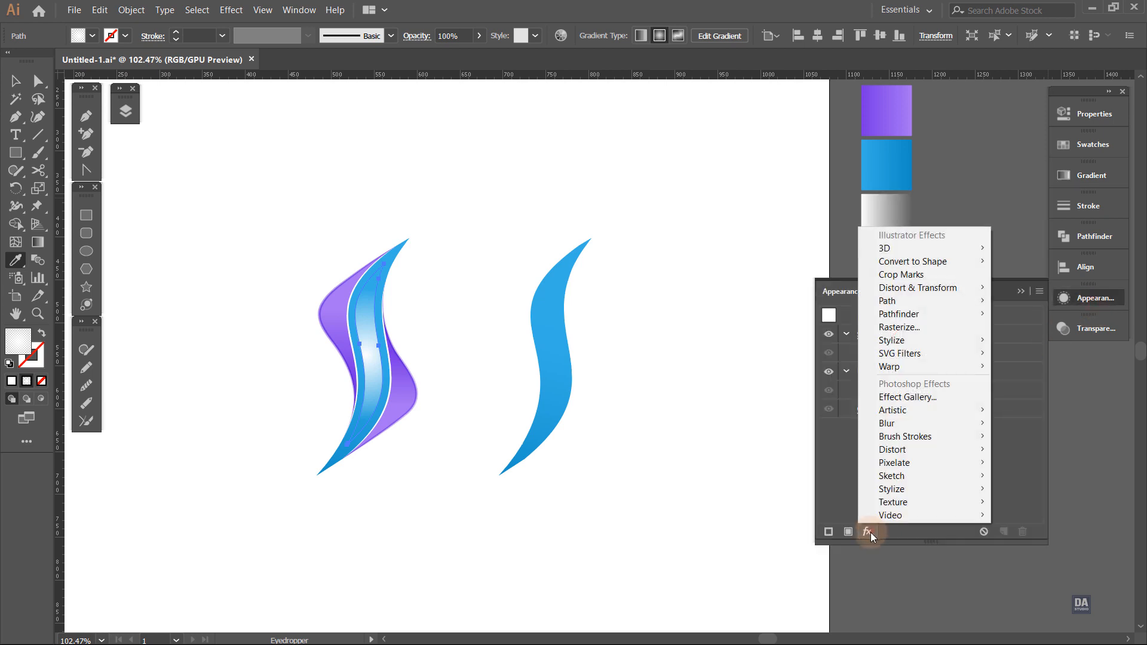
pyautogui.moveTo(905, 424)
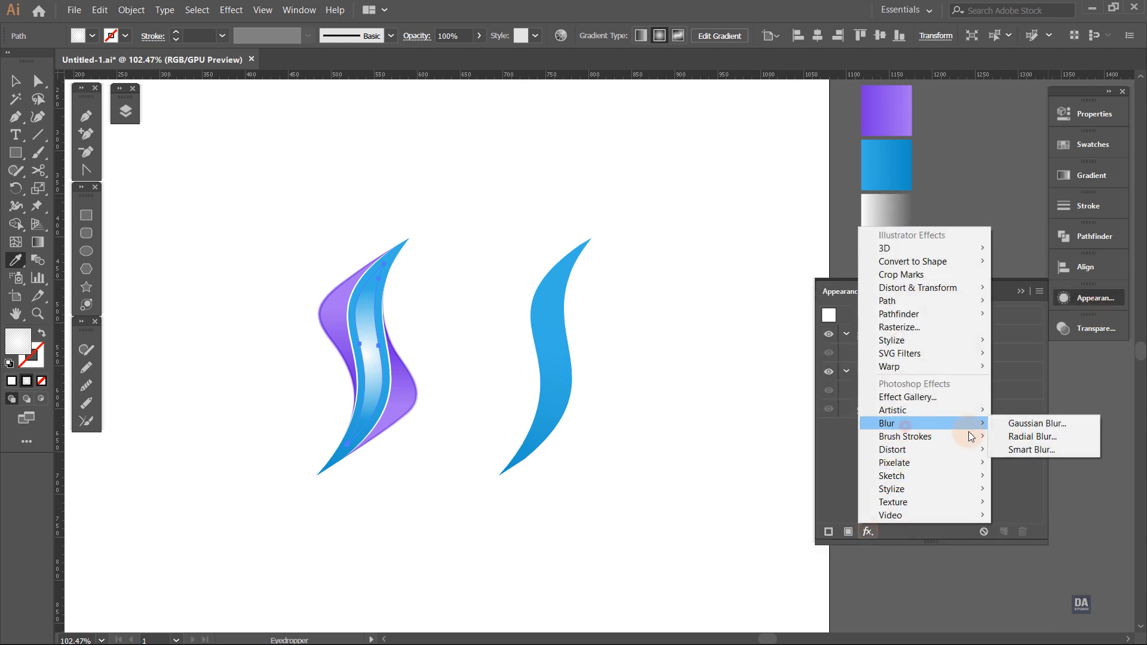
pyautogui.click(1014, 425)
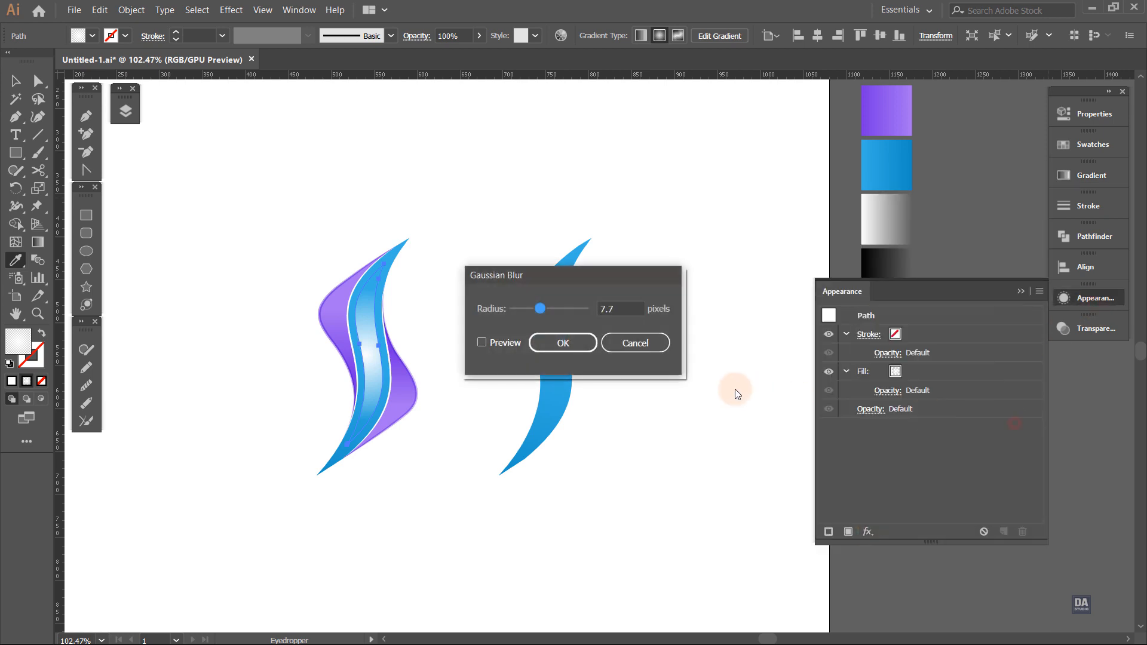
pyautogui.click(508, 343)
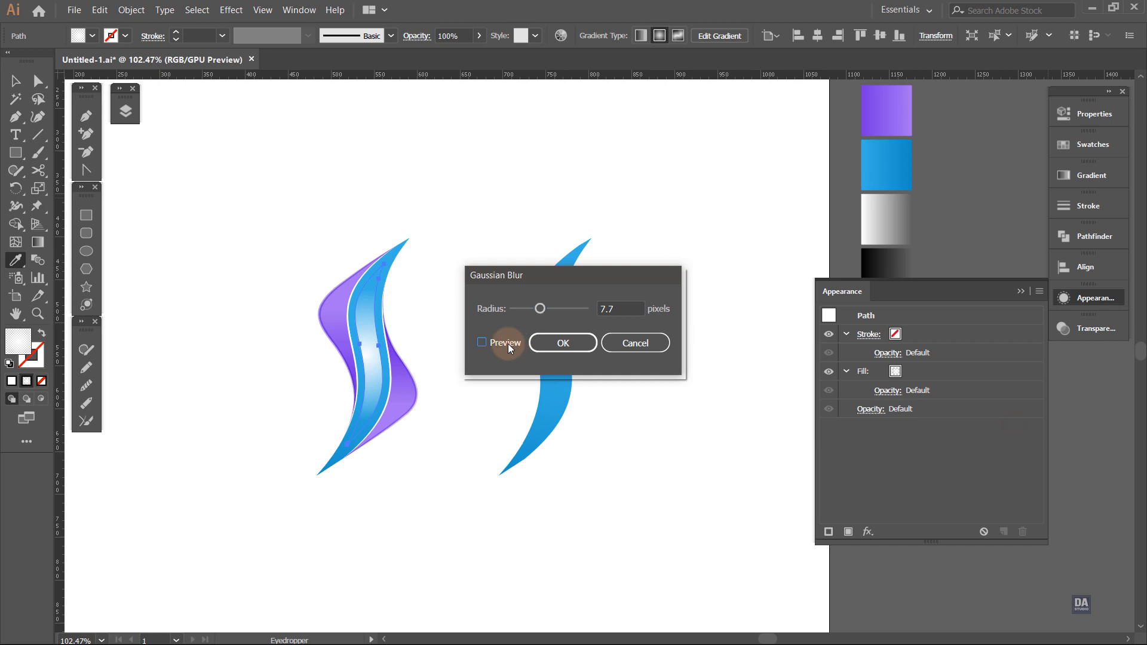
pyautogui.click(542, 344)
pyautogui.press('v')
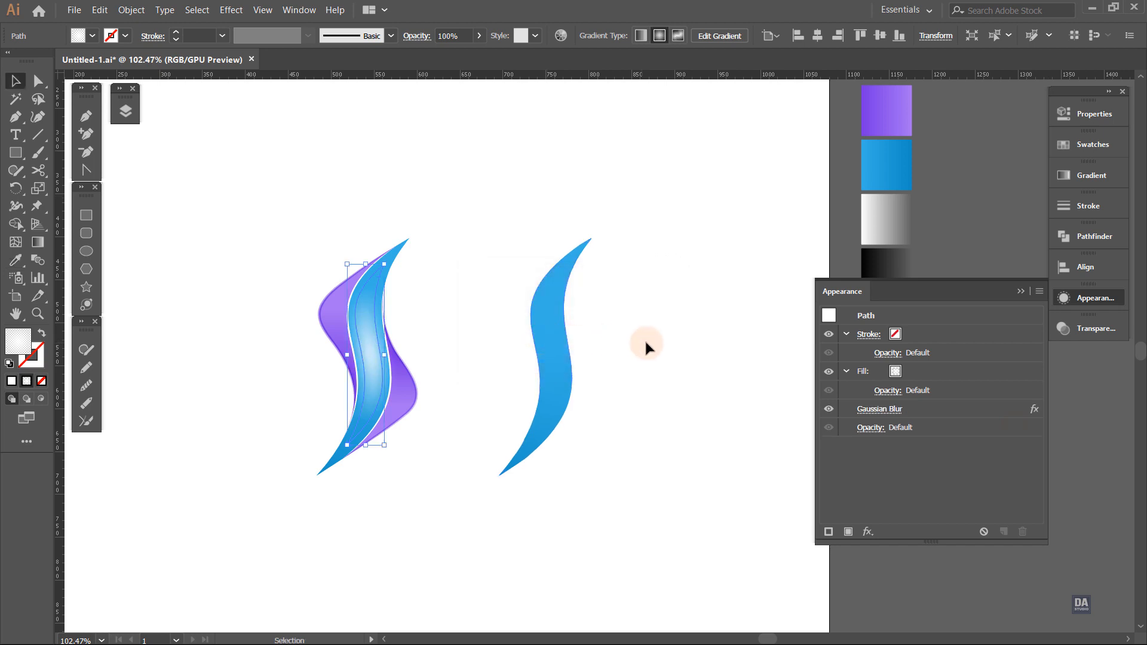
# - Set the blend mode of the blurred highlight on the blue band to Overlay
pyautogui.click(644, 339)
pyautogui.click(378, 354)
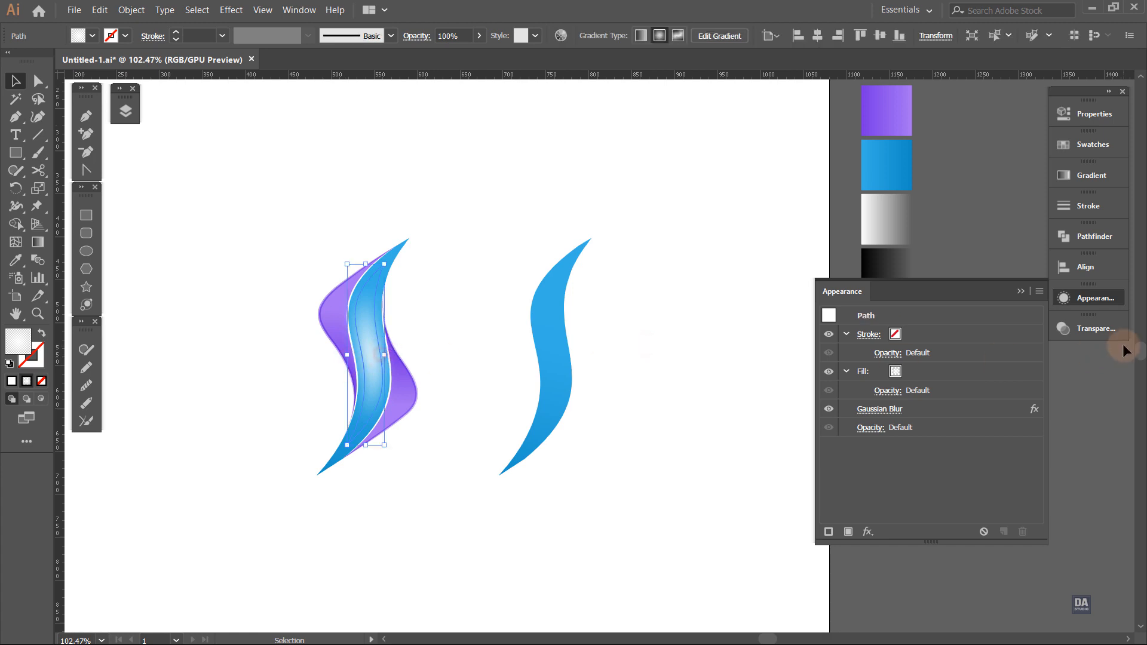
pyautogui.click(1111, 330)
pyautogui.click(914, 344)
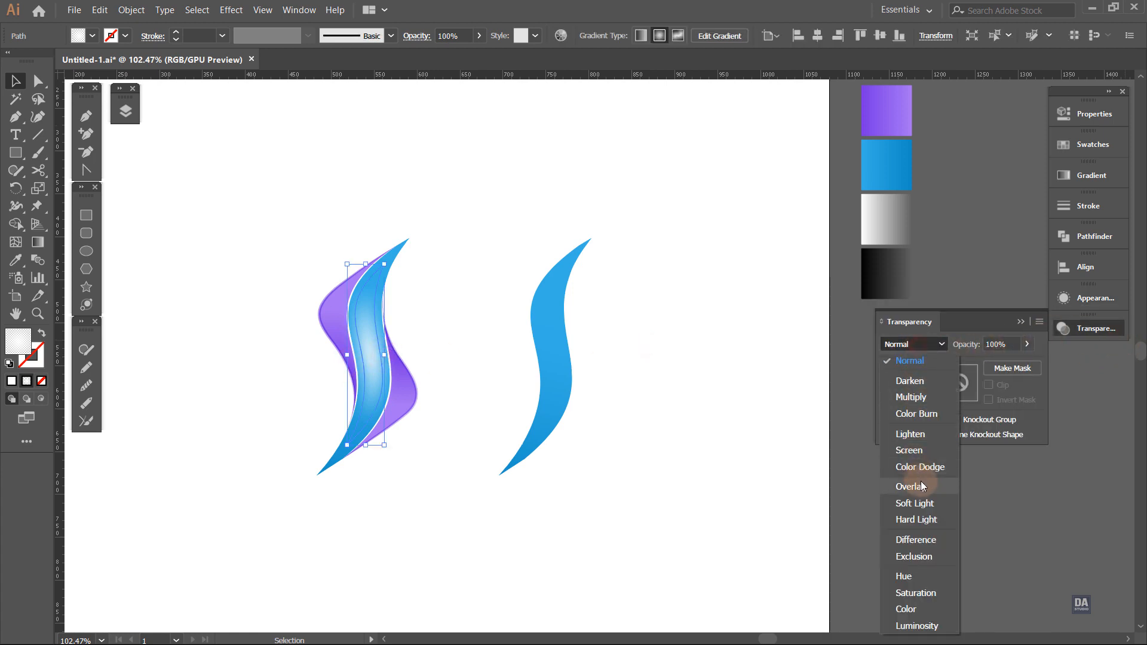
pyautogui.click(924, 488)
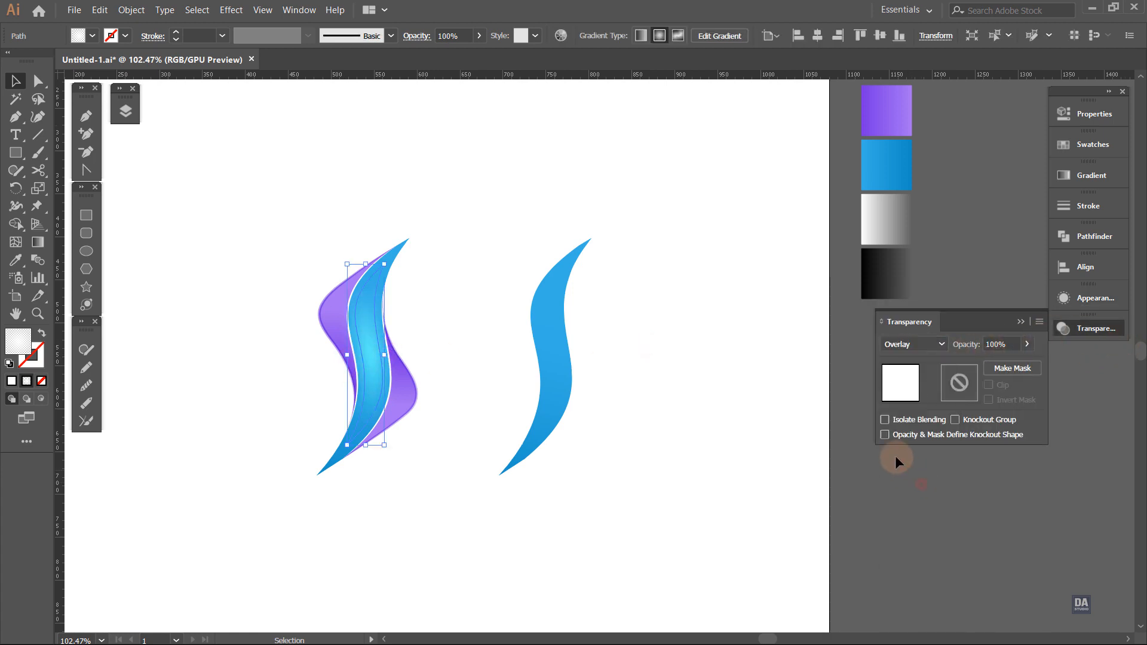
pyautogui.click(746, 362)
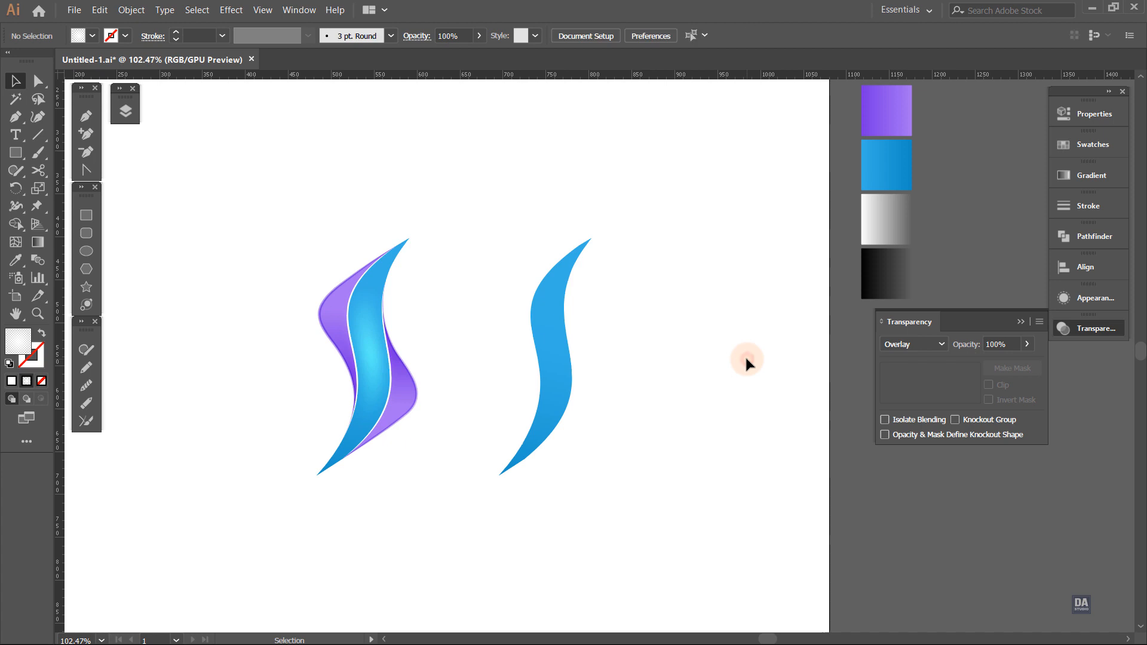
# - Delete the duplicated blue band beside the artwork
pyautogui.click(564, 408)
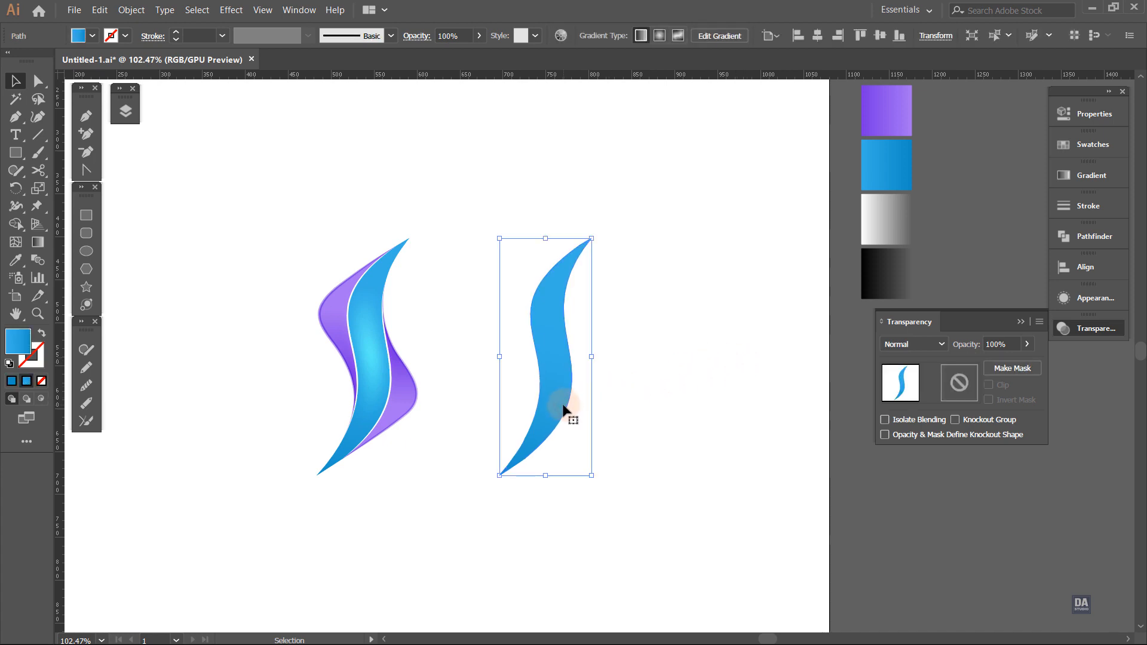
pyautogui.press('Delete')
pyautogui.hotkey('ctrl', 'space')
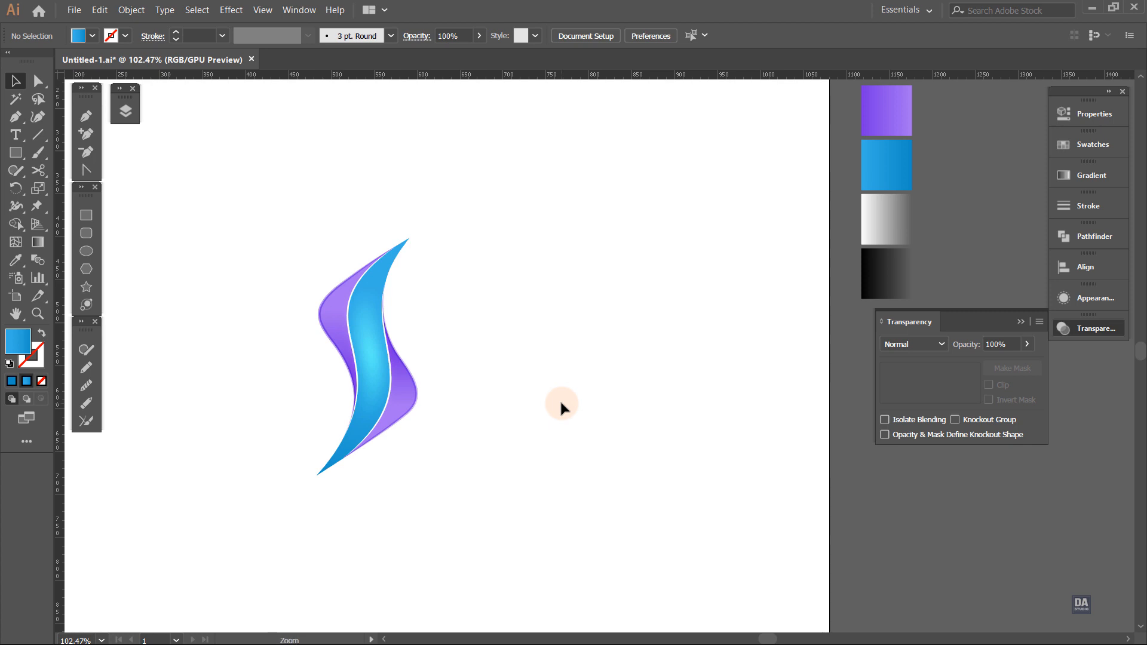
pyautogui.moveTo(532, 394); pyautogui.dragTo(447, 355)
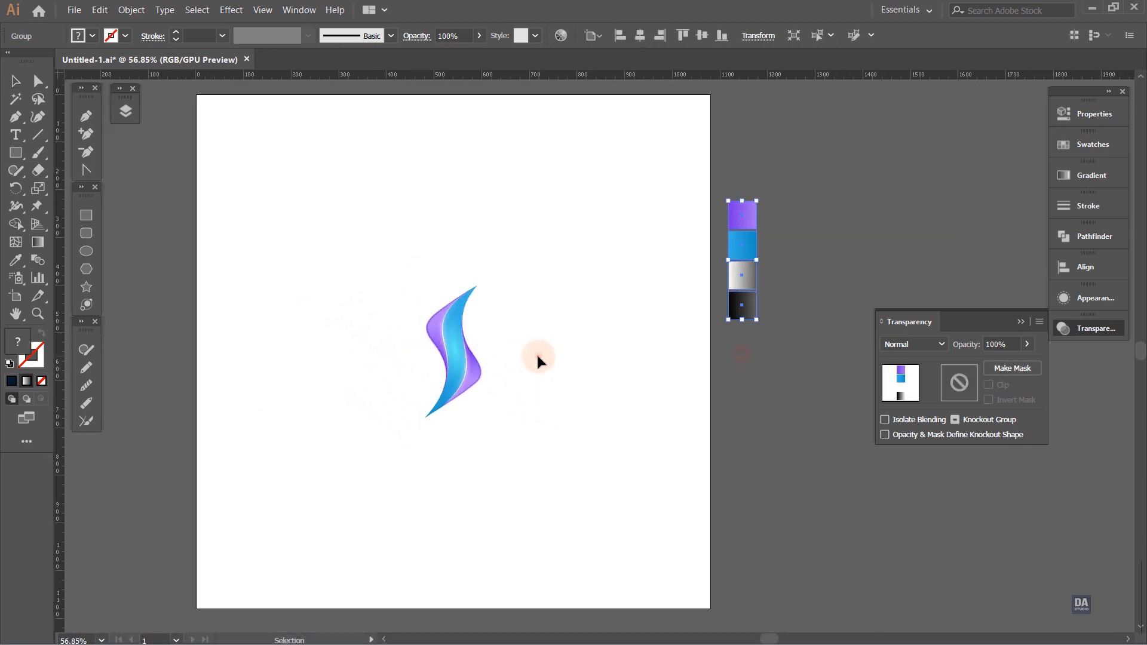
pyautogui.click(537, 357)
# - Draw a dark navy rectangle covering the whole artboard
pyautogui.press('space')
pyautogui.moveTo(475, 377)
pyautogui.mouseDown()
pyautogui.moveTo(482, 368)
pyautogui.moveTo(485, 385)
pyautogui.moveTo(470, 376)
pyautogui.mouseUp()
pyautogui.hotkey('ctrl', 'space')
pyautogui.click(86, 215)
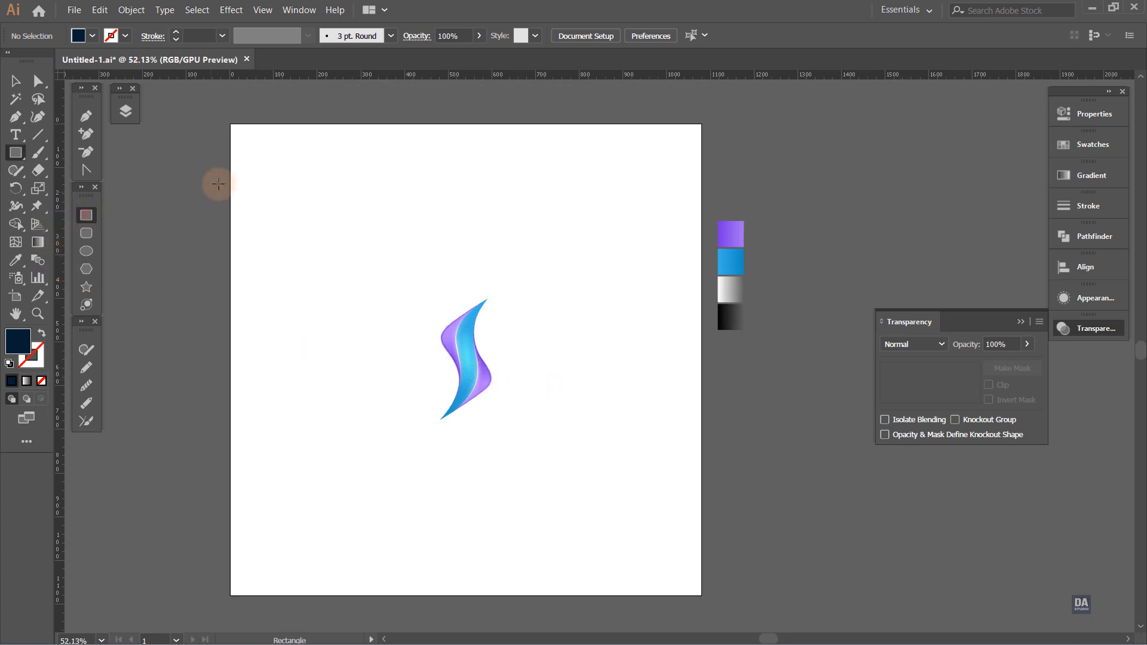
pyautogui.moveTo(231, 124); pyautogui.dragTo(699, 593)
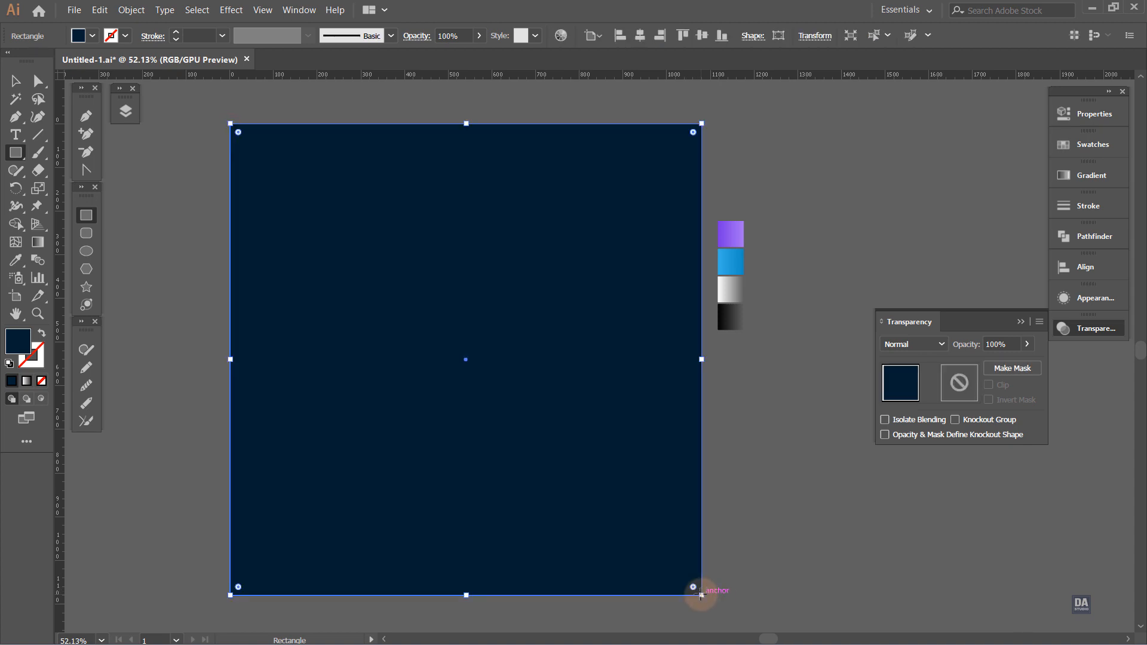
# - Send the navy rectangle to the back, behind the logo mark
pyautogui.rightClick(542, 378)
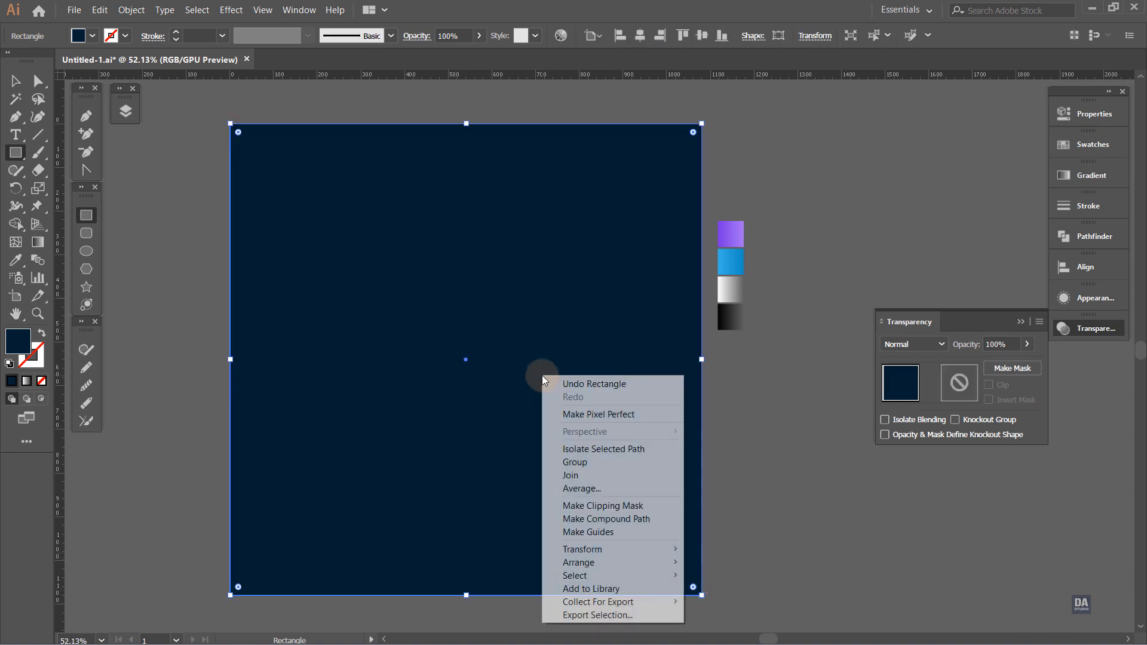
pyautogui.click(594, 489)
pyautogui.click(605, 381)
pyautogui.rightClick(604, 381)
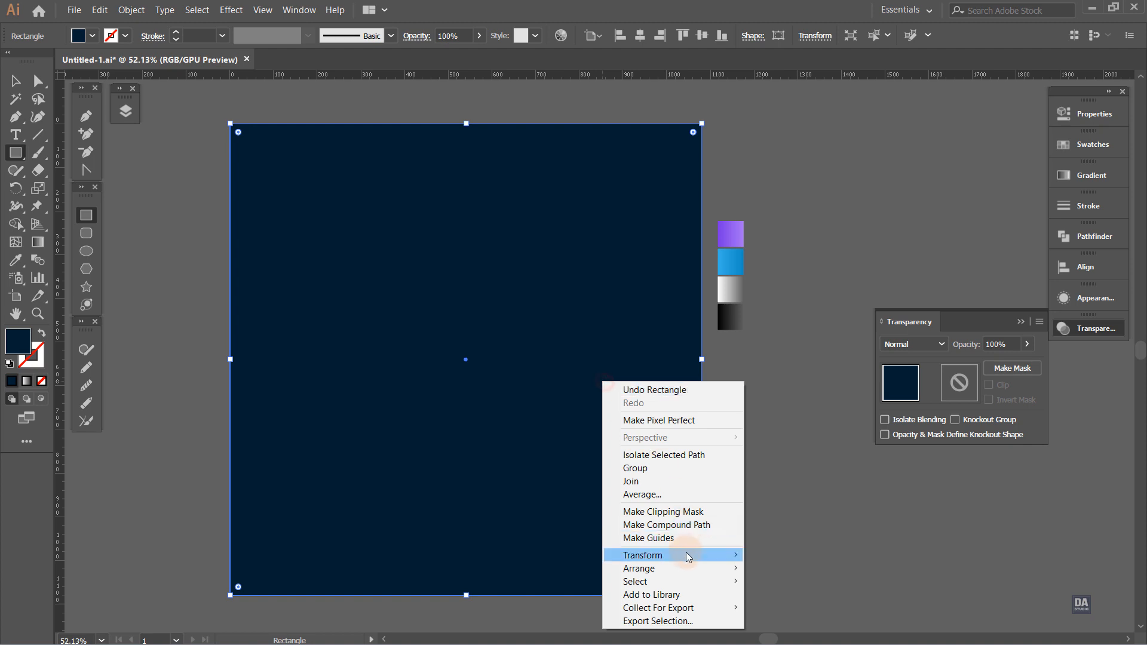
pyautogui.moveTo(690, 568)
pyautogui.click(799, 607)
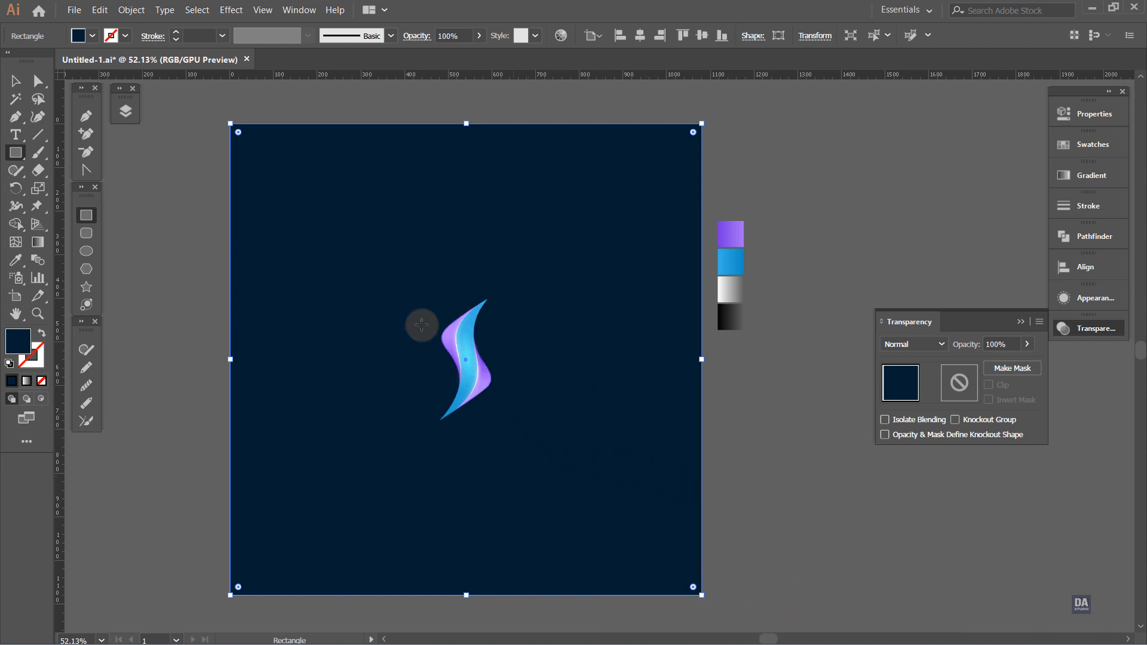
# - Lock the navy background rectangle
pyautogui.click(131, 11)
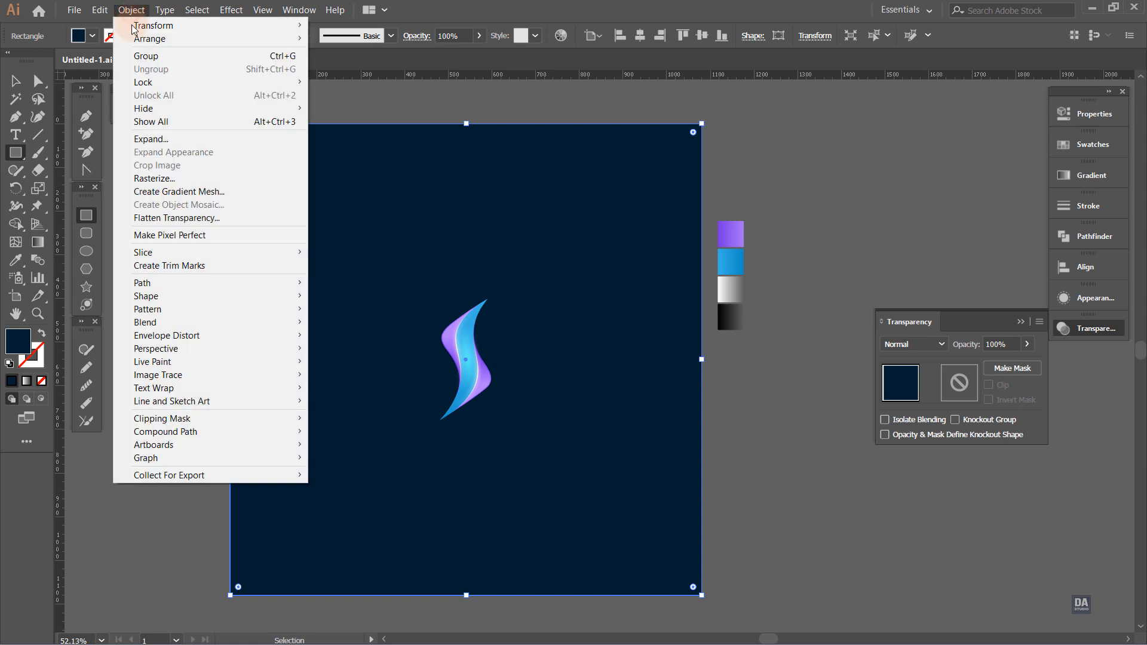
pyautogui.moveTo(147, 82)
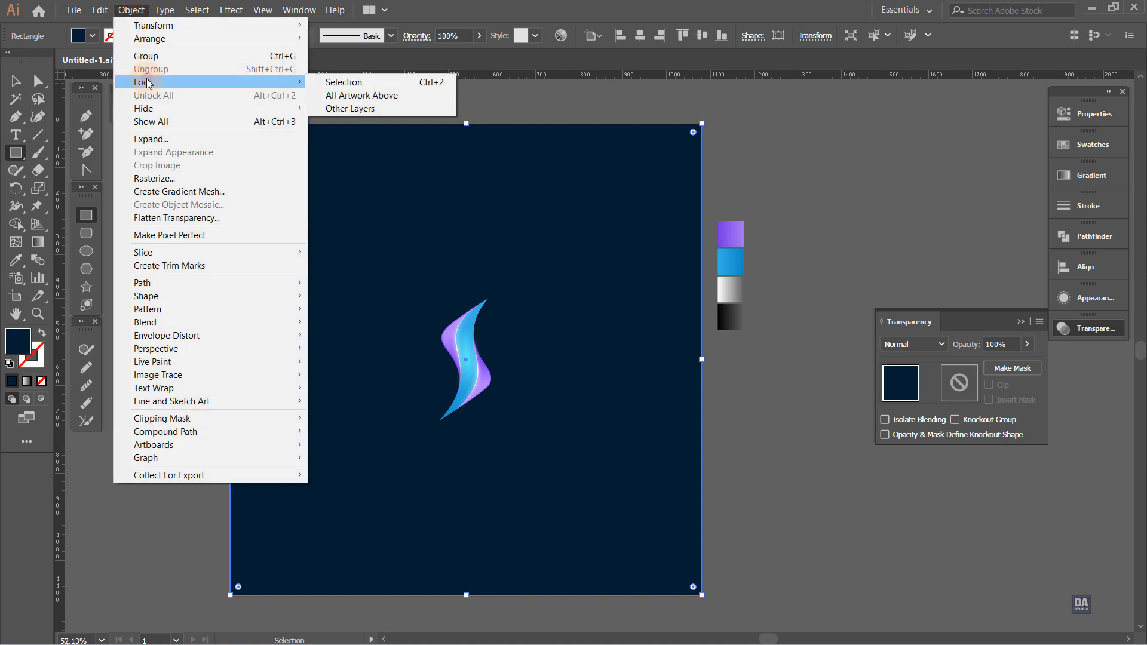
pyautogui.click(335, 82)
pyautogui.doubleClick(18, 341)
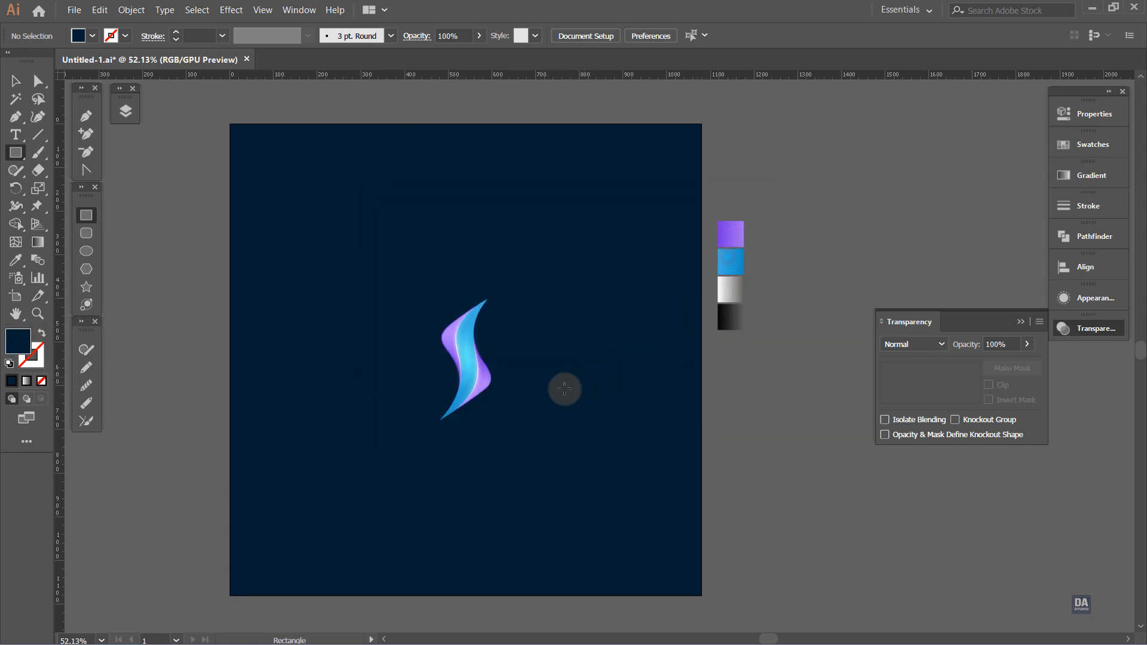
# - Move the logo mark from the artboard's centre into its left half to make room for text
pyautogui.moveTo(447, 391); pyautogui.dragTo(371, 392)
pyautogui.press('v')
pyautogui.click(402, 390)
# - Add the text "SEa" to the right of the logo mark and scale it up to about 152 pt
pyautogui.click(16, 134)
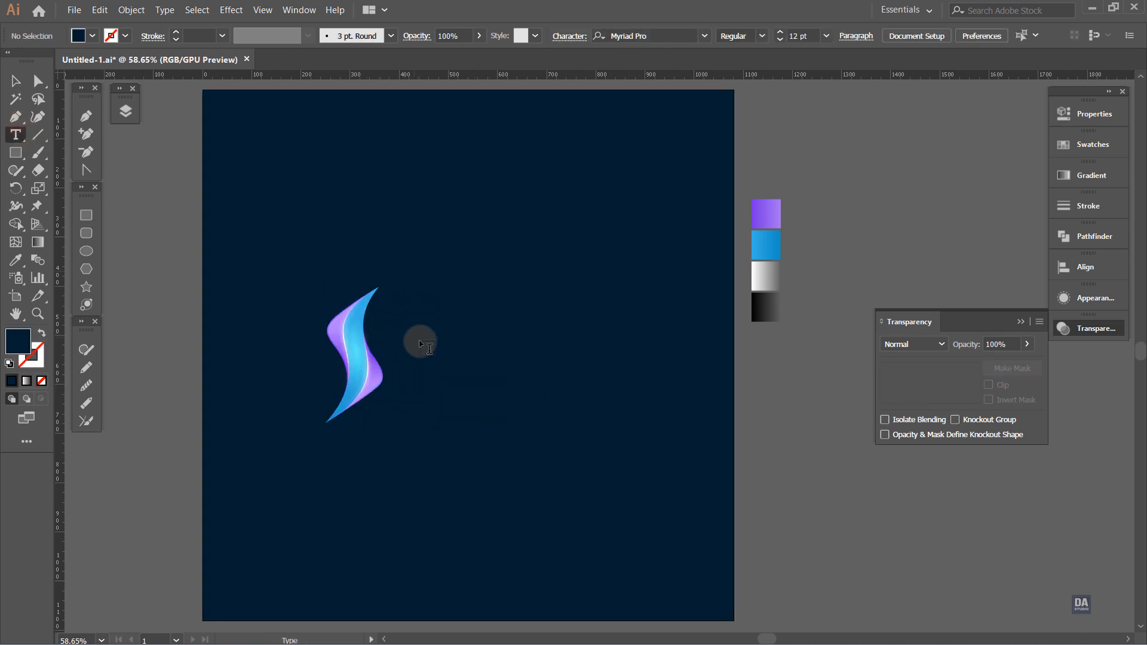
pyautogui.click(471, 356)
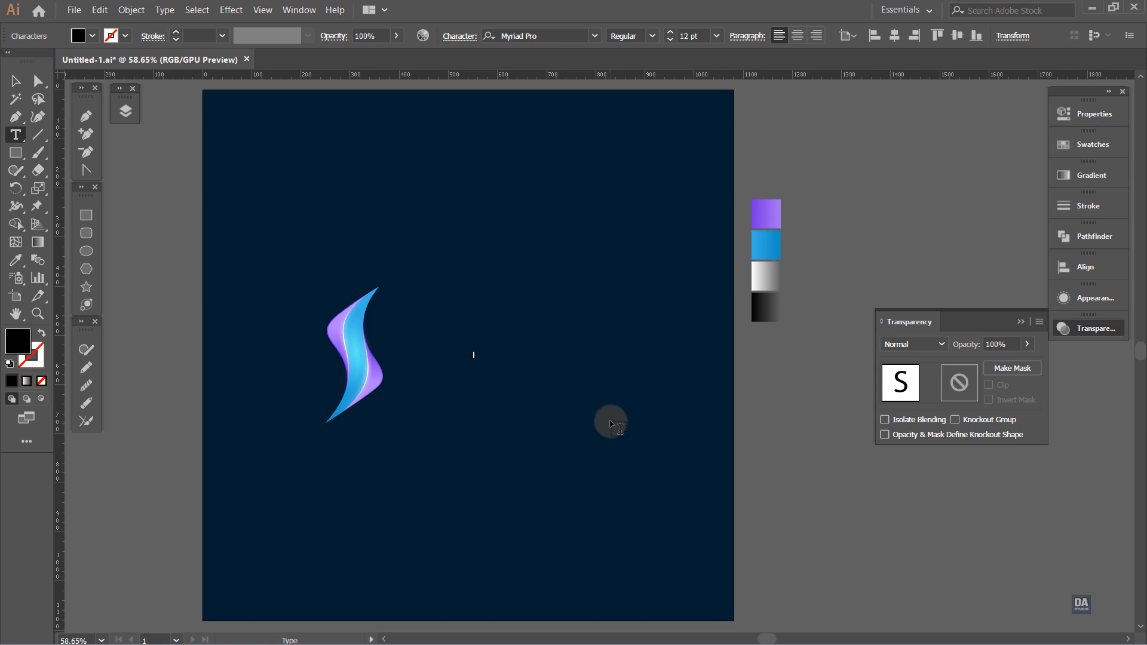
pyautogui.write('SEa')
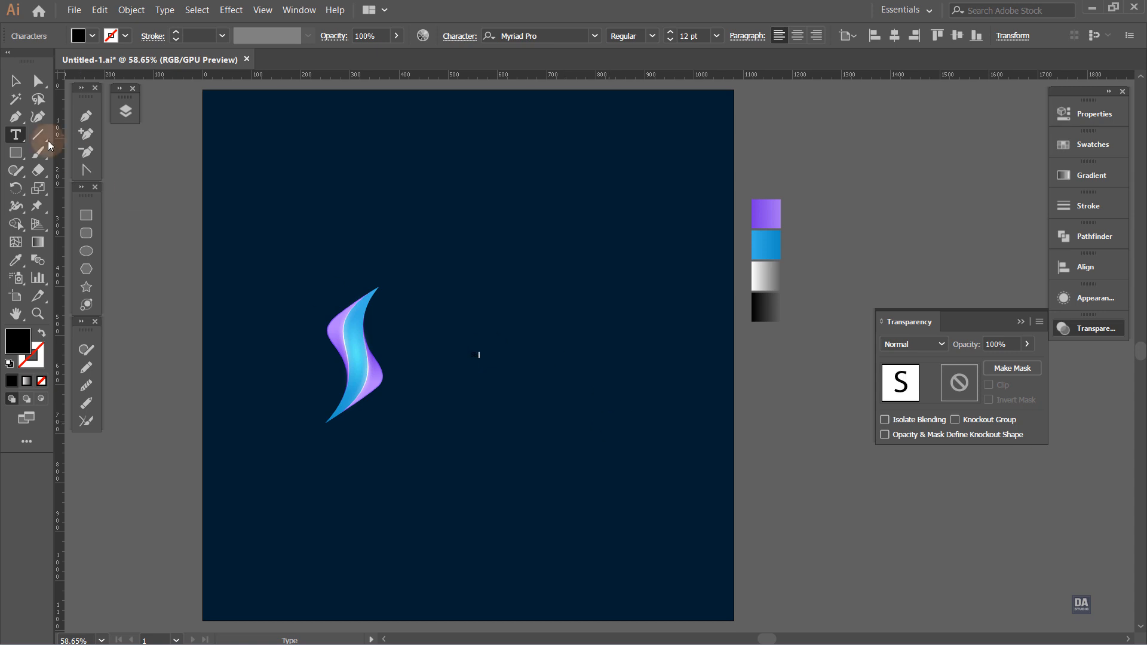
pyautogui.click(15, 81)
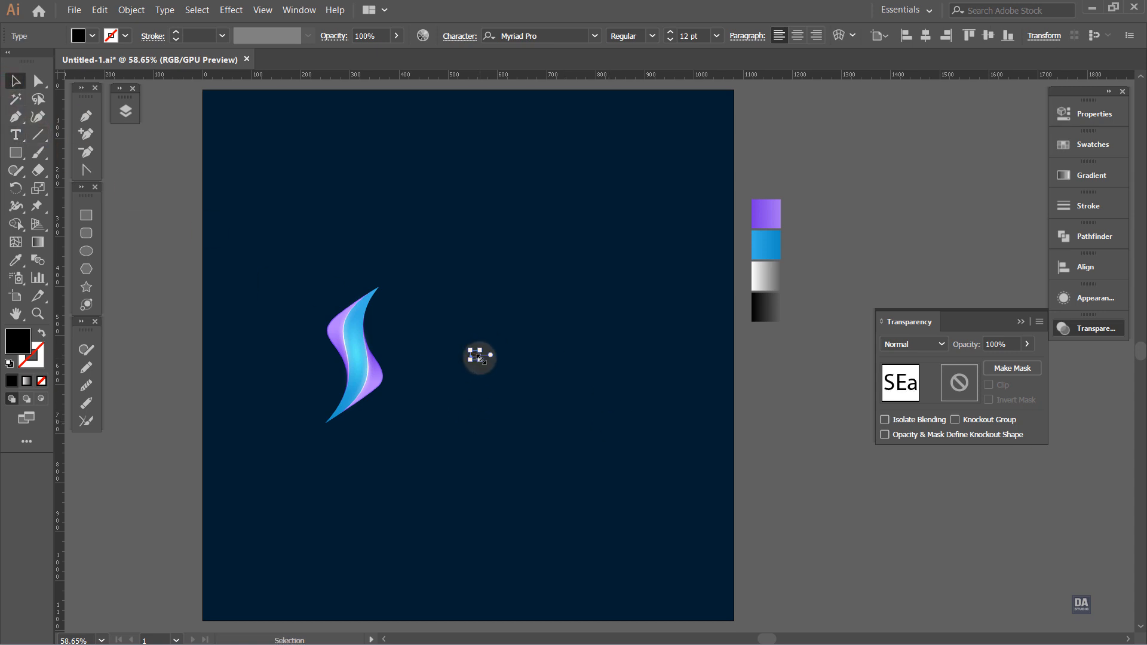
pyautogui.moveTo(478, 356); pyautogui.dragTo(663, 463)
# - Replace the capital E in the text with a lowercase e so it reads "Sea"
pyautogui.press('t')
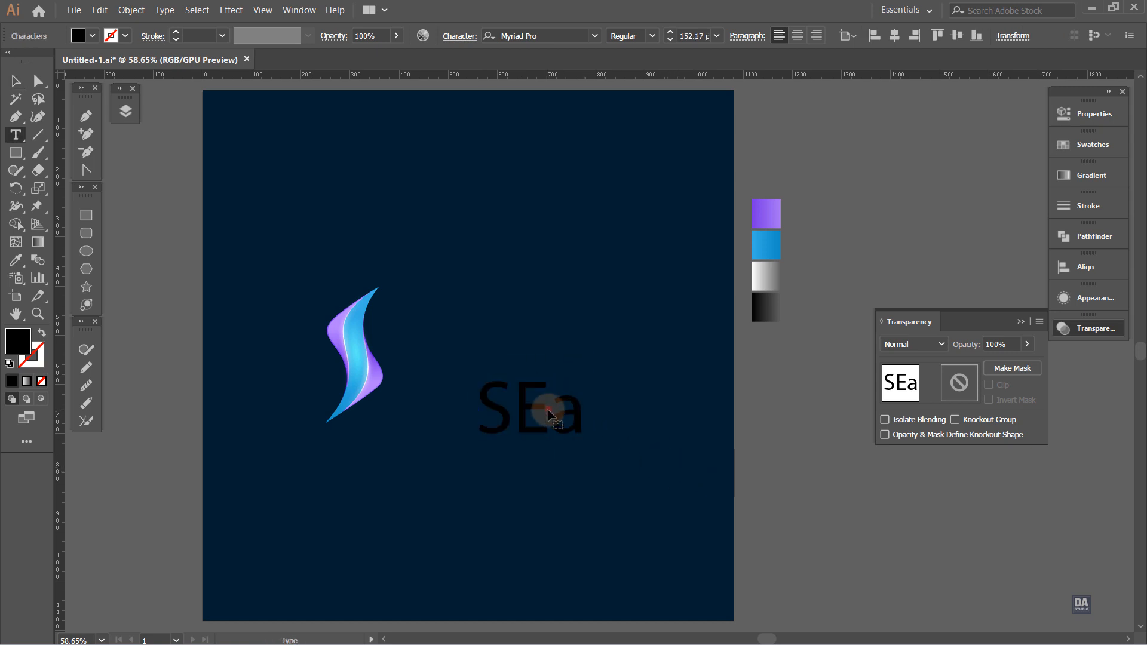
pyautogui.doubleClick(537, 412)
pyautogui.click(544, 409)
pyautogui.moveTo(544, 409); pyautogui.dragTo(530, 409)
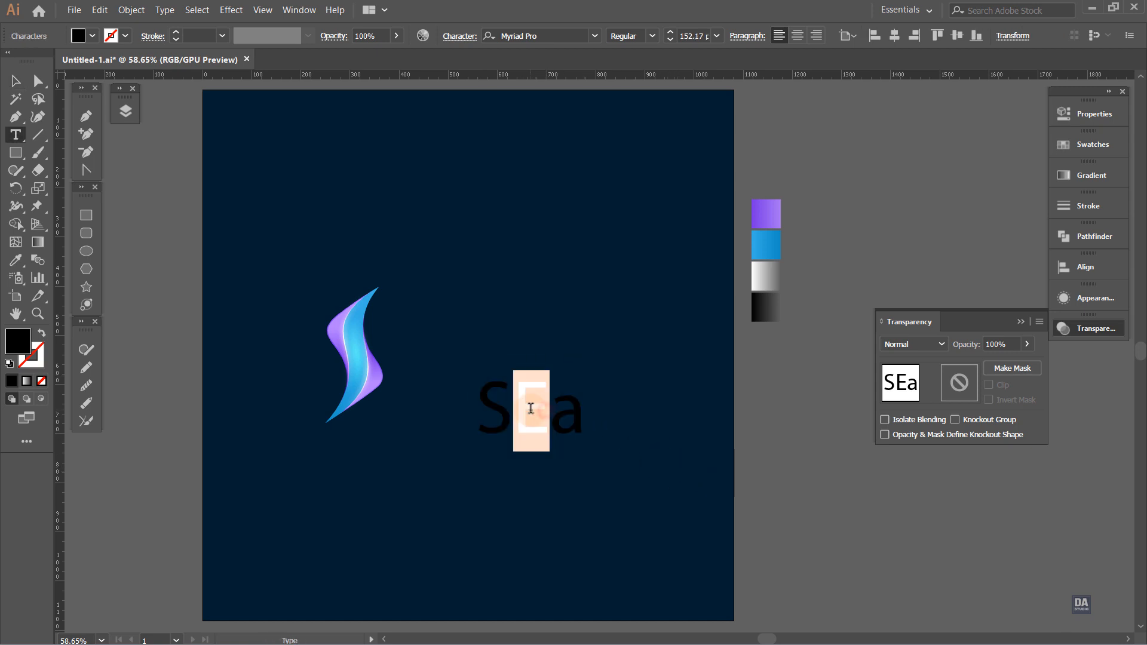
pyautogui.write('e')
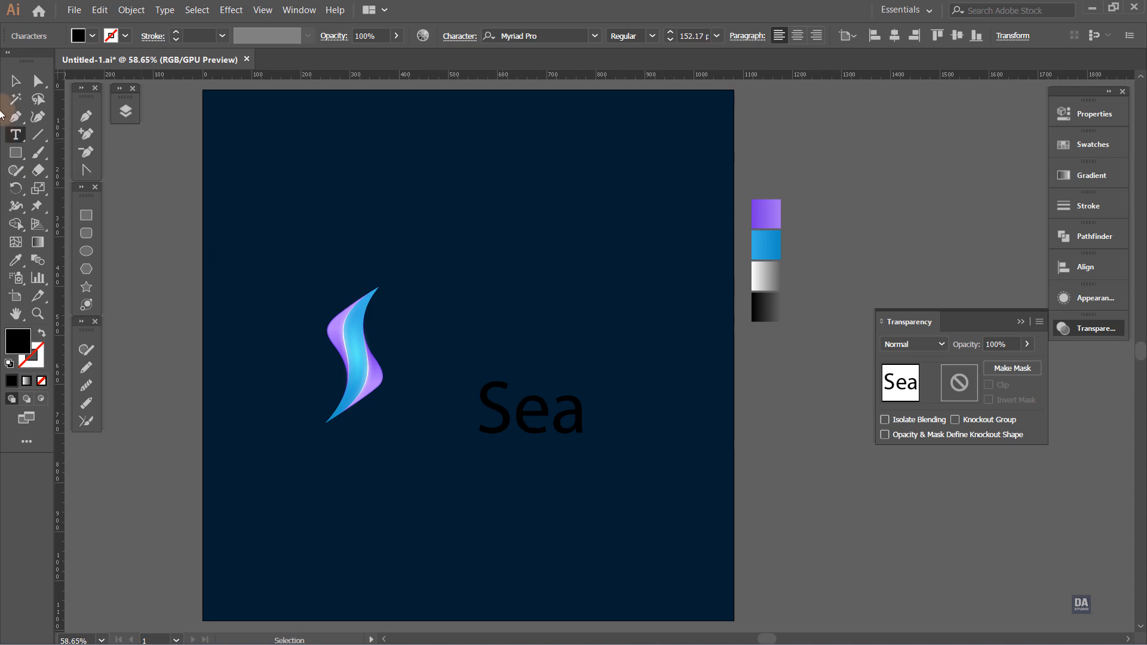
pyautogui.press('Escape')
# - Move the "Sea" text up beside the logo mark and set its font to Arial Bold
pyautogui.moveTo(523, 427); pyautogui.dragTo(462, 349)
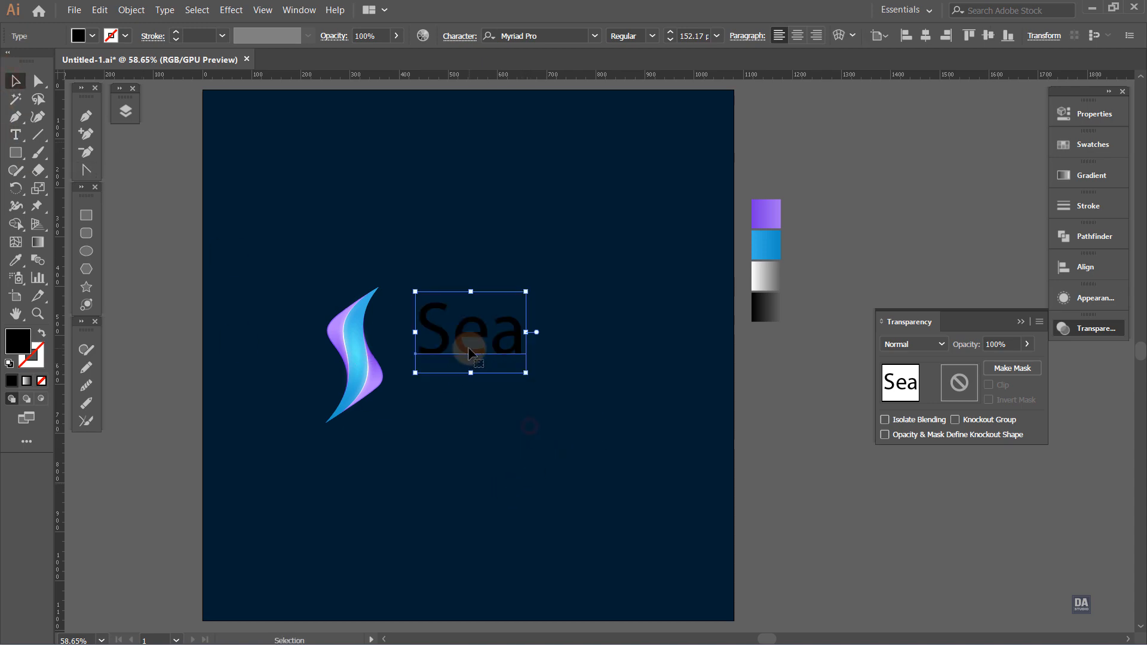
pyautogui.click(550, 35)
pyautogui.write('ari')
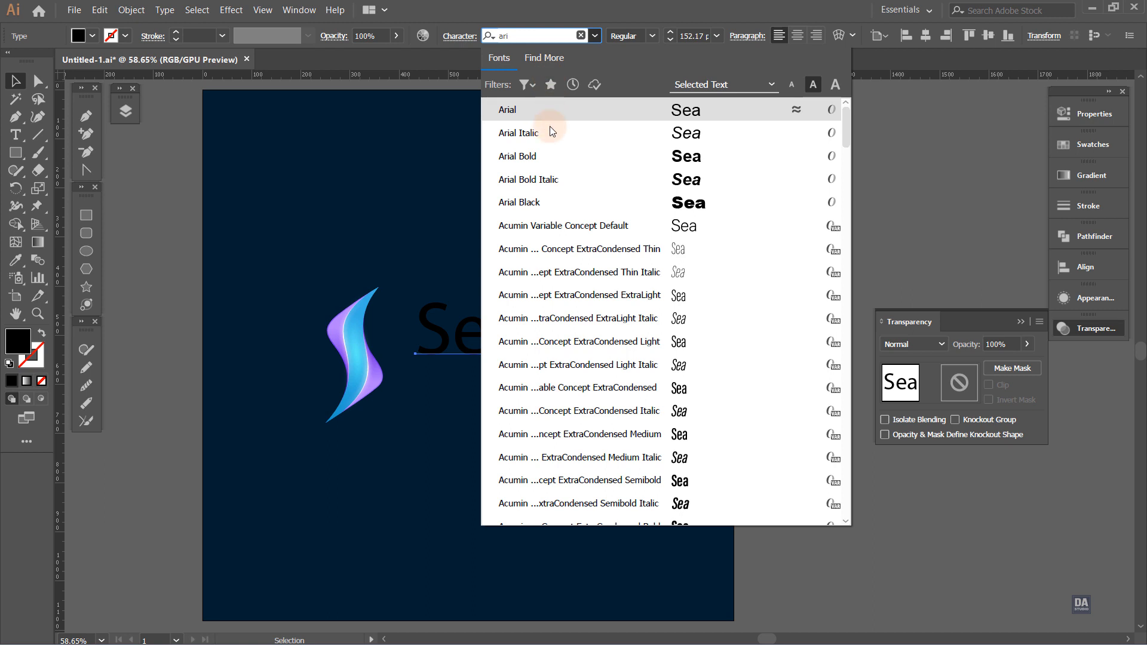
pyautogui.click(554, 158)
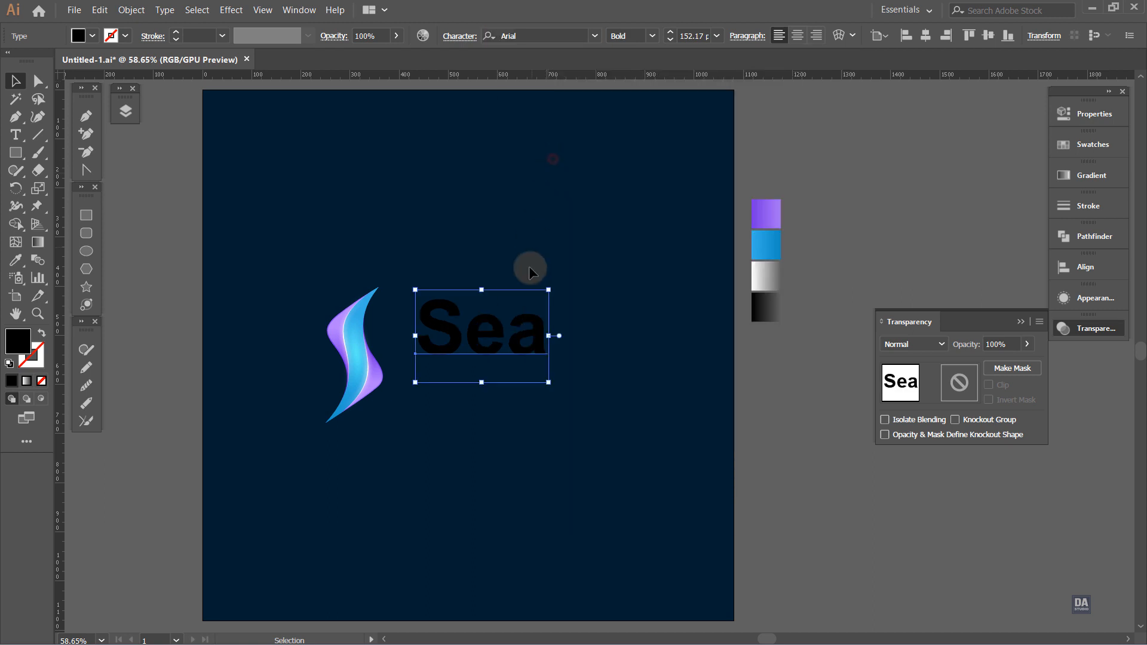
# - Fill the "Sea" text with white from the swatches
pyautogui.click(1083, 146)
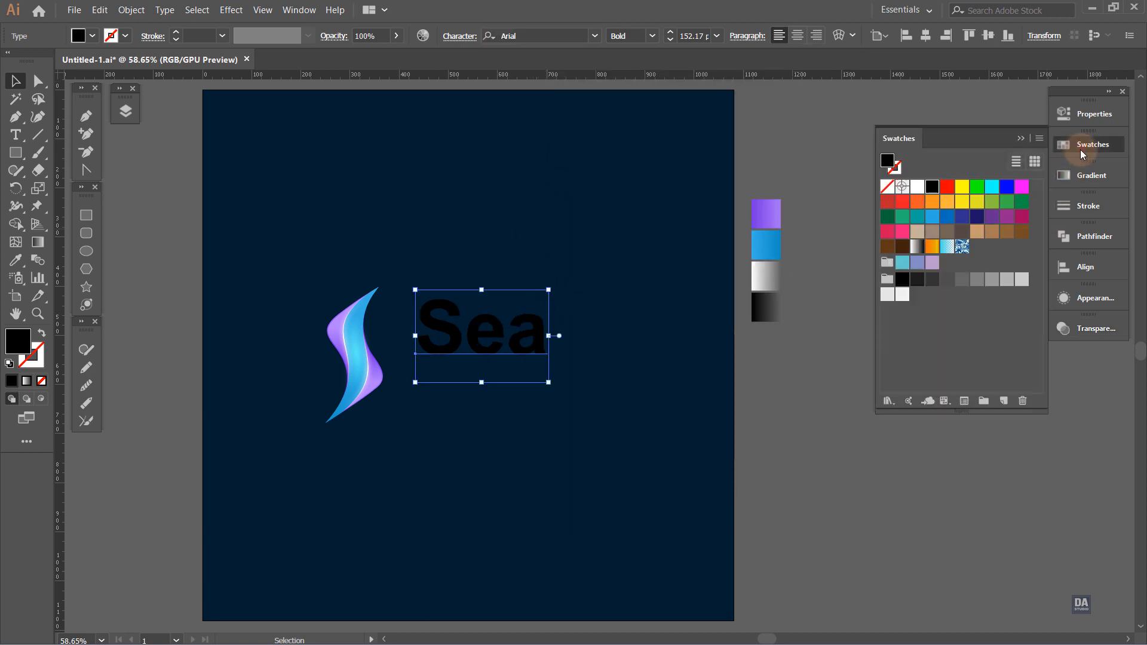
pyautogui.click(915, 189)
pyautogui.click(596, 328)
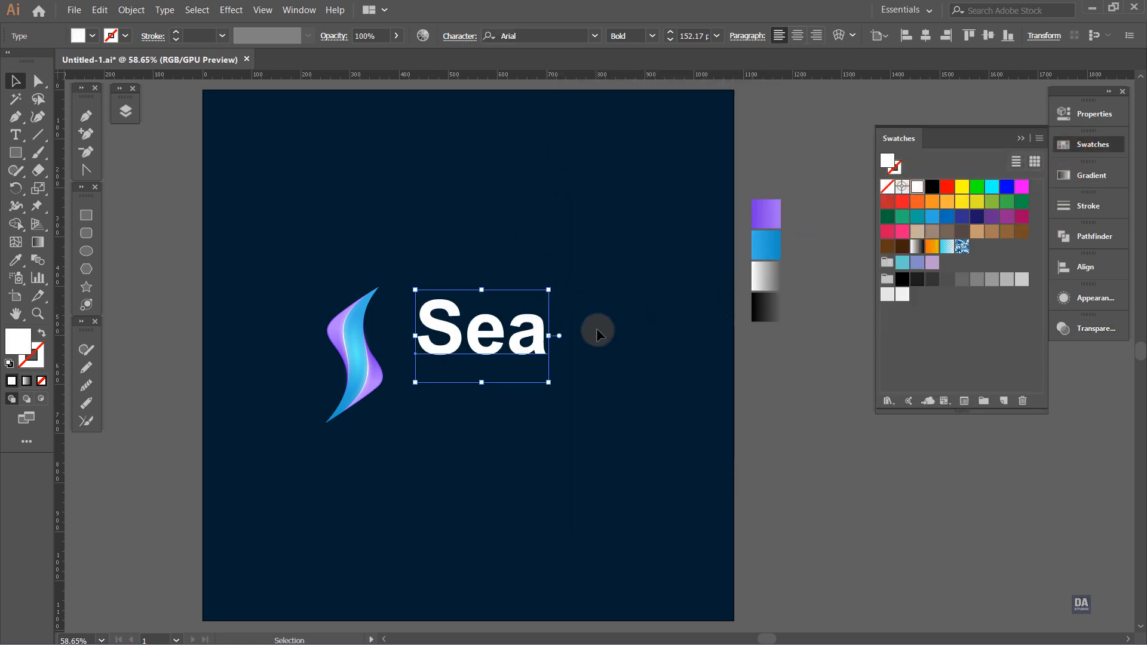
# - Duplicate the "Sea" text directly below itself and change the copy to read "Studio"
pyautogui.click(478, 343)
pyautogui.moveTo(479, 344); pyautogui.dragTo(561, 421)
pyautogui.press('t')
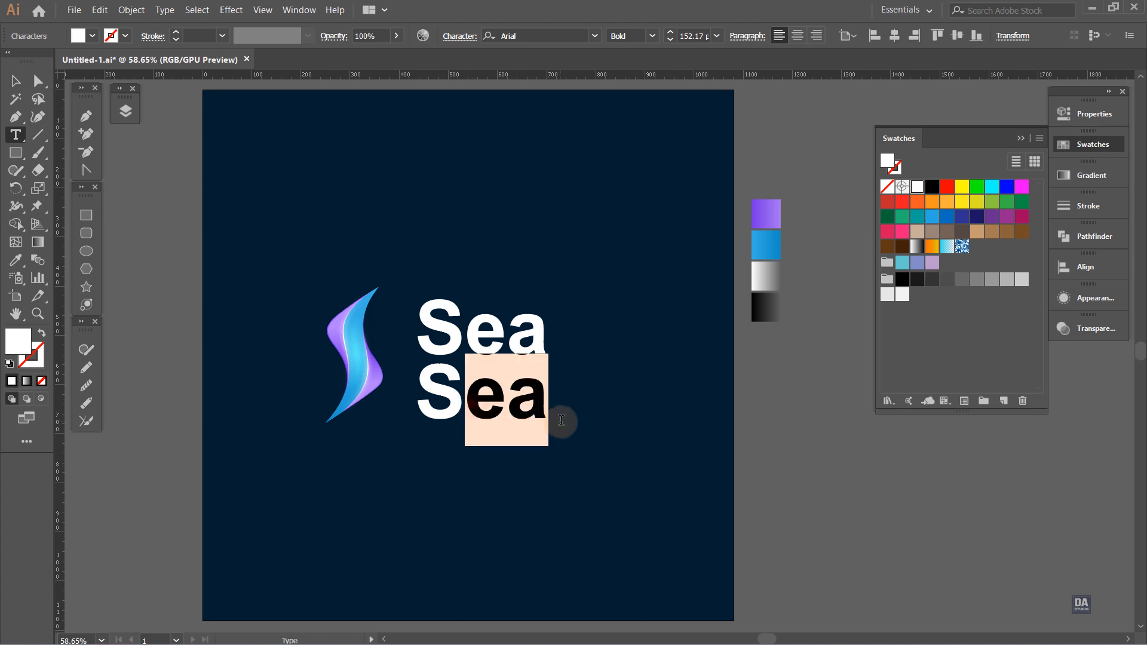
pyautogui.write('tudio')
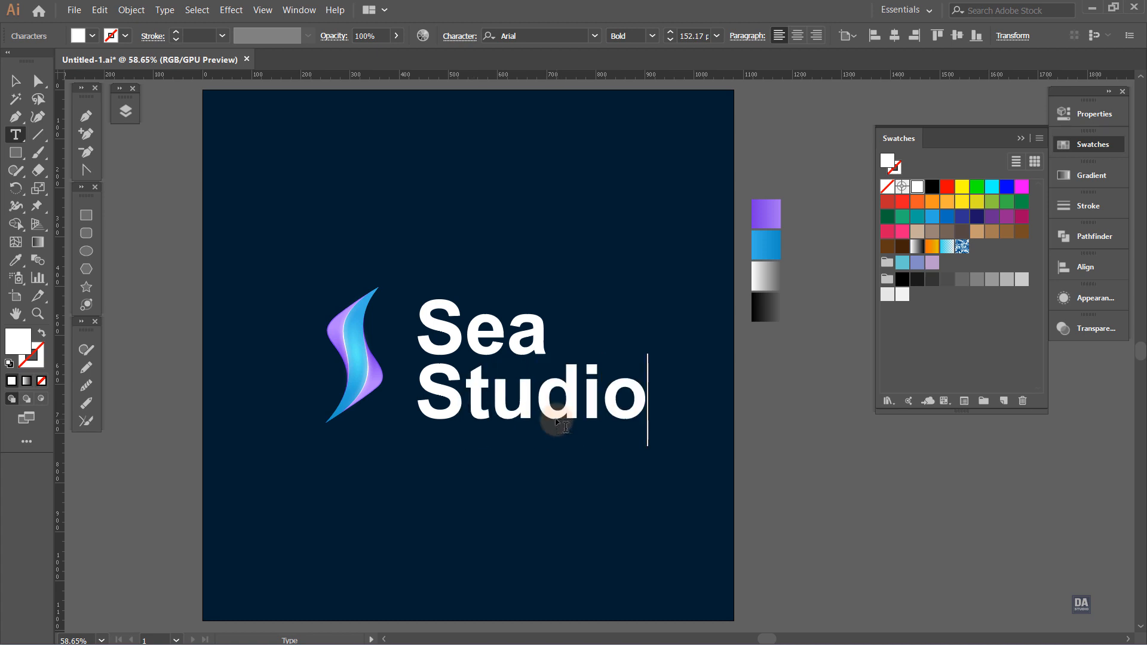
pyautogui.press('Escape')
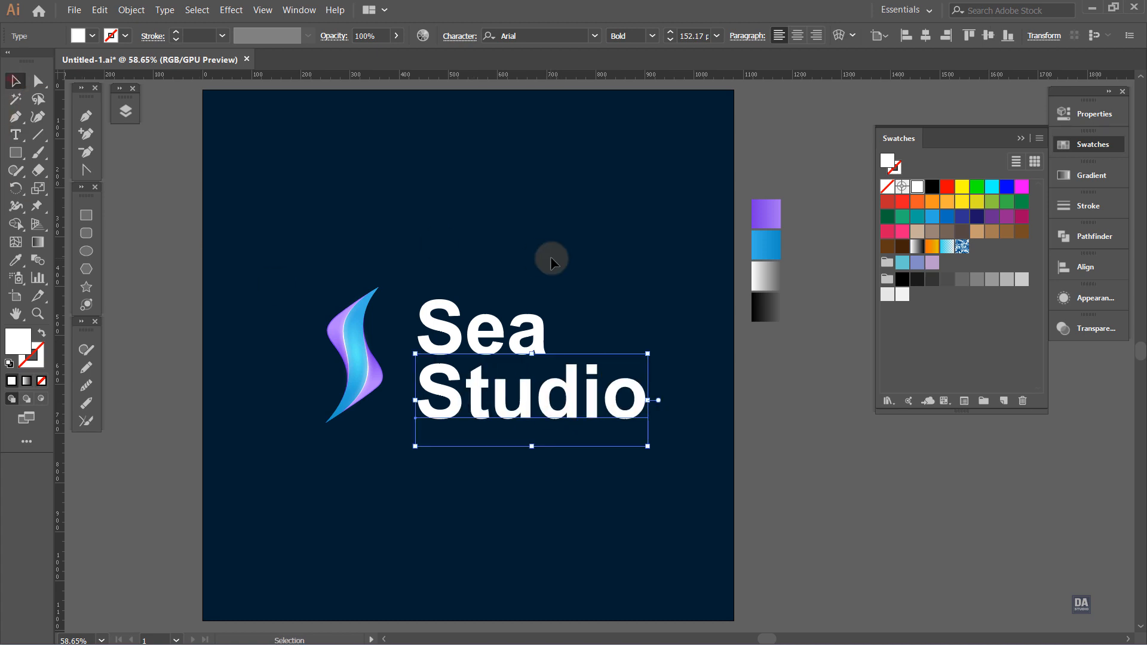
# - Move the "Sea" line up slightly to widen the line gap, and scale both text lines down together to about 133.7 pt
pyautogui.click(551, 257)
pyautogui.click(472, 410)
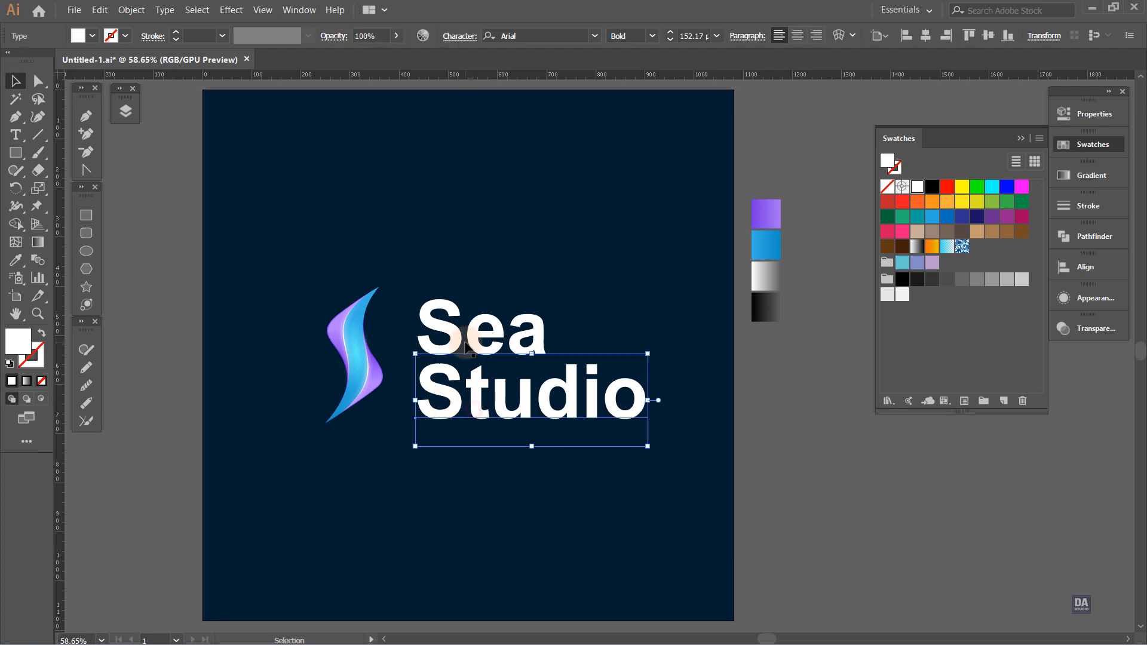
pyautogui.moveTo(479, 349); pyautogui.dragTo(481, 343)
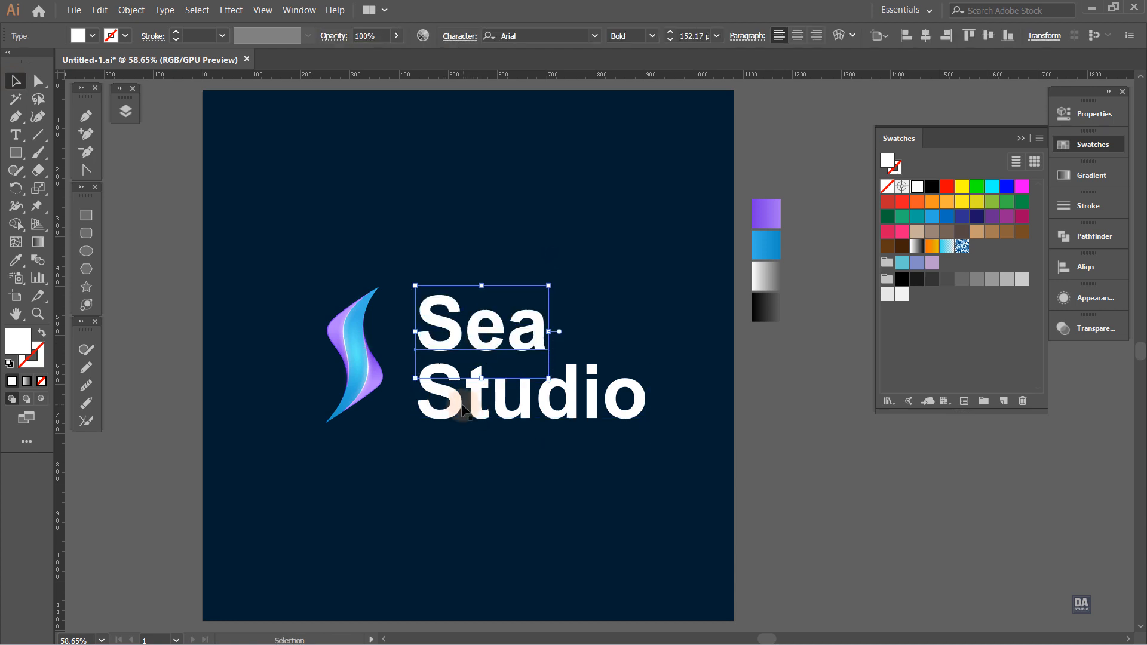
pyautogui.keyDown('shift'); pyautogui.click(463, 409); pyautogui.keyUp('shift')
pyautogui.moveTo(646, 445); pyautogui.dragTo(611, 433)
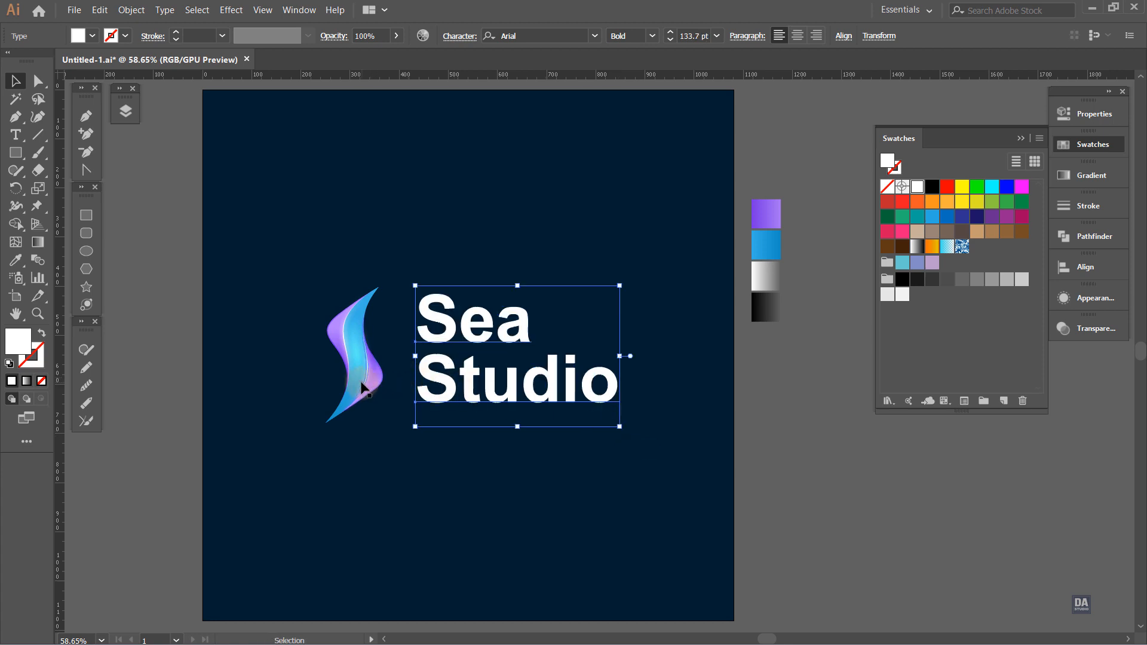
# - Move the logo mark horizontally closer to the "Sea Studio" lettering and enlarge it slightly to suit the text height
pyautogui.moveTo(359, 376); pyautogui.dragTo(376, 376)
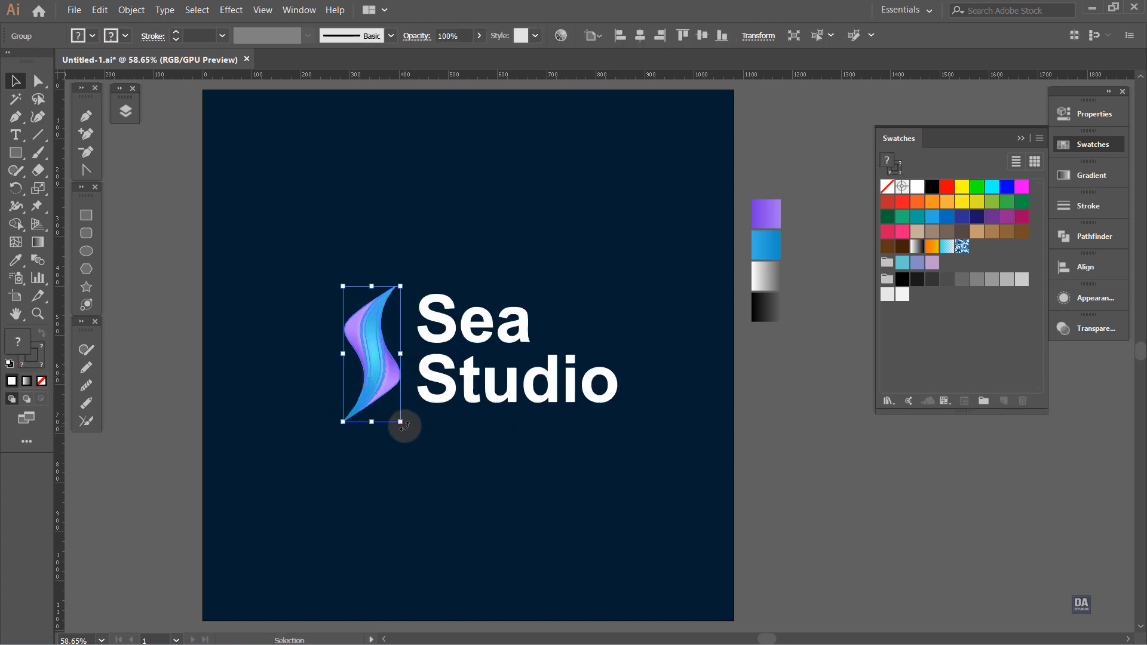
pyautogui.moveTo(401, 422); pyautogui.dragTo(403, 426)
pyautogui.click(423, 415)
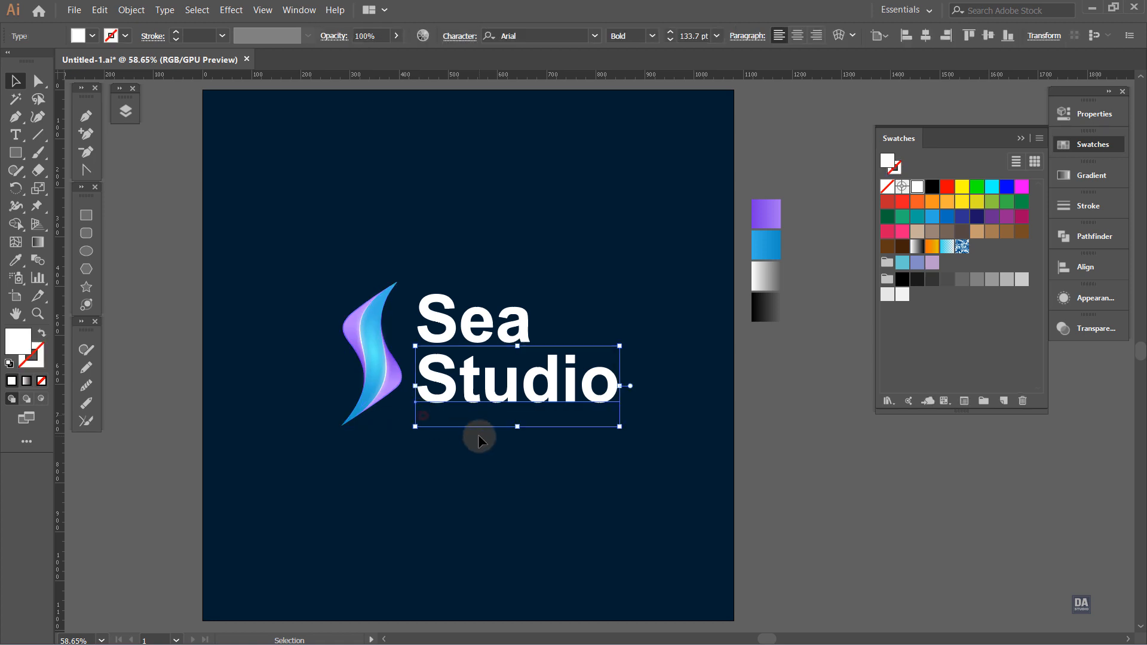
pyautogui.click(493, 471)
pyautogui.scroll(-3, 493, 471)
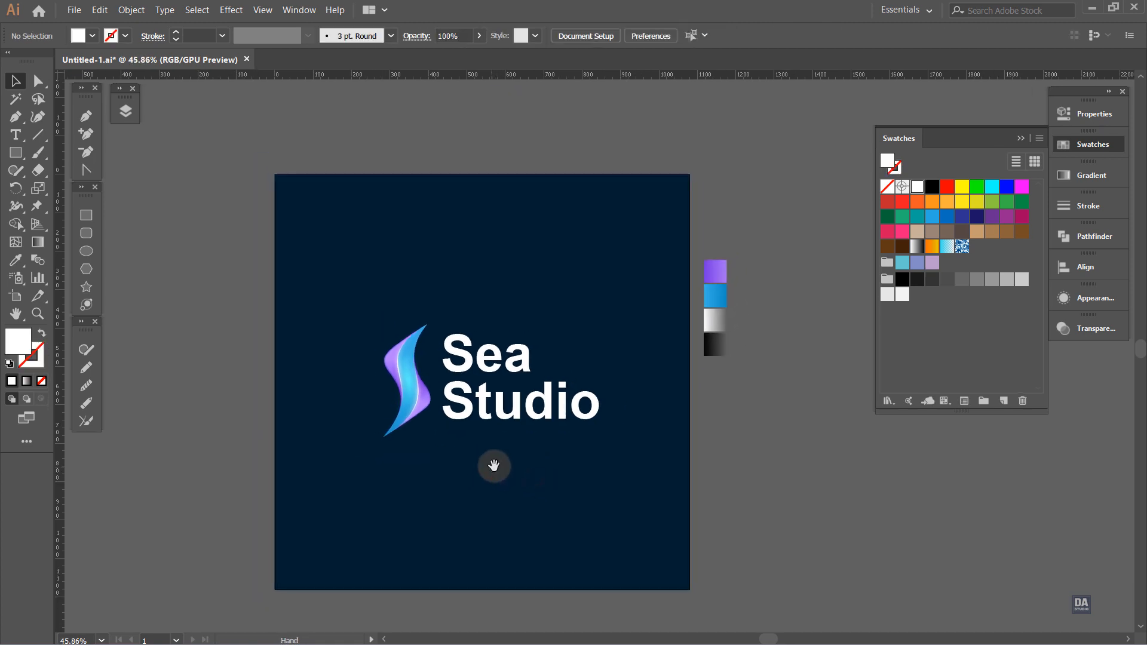
pyautogui.moveTo(529, 469); pyautogui.dragTo(517, 458)
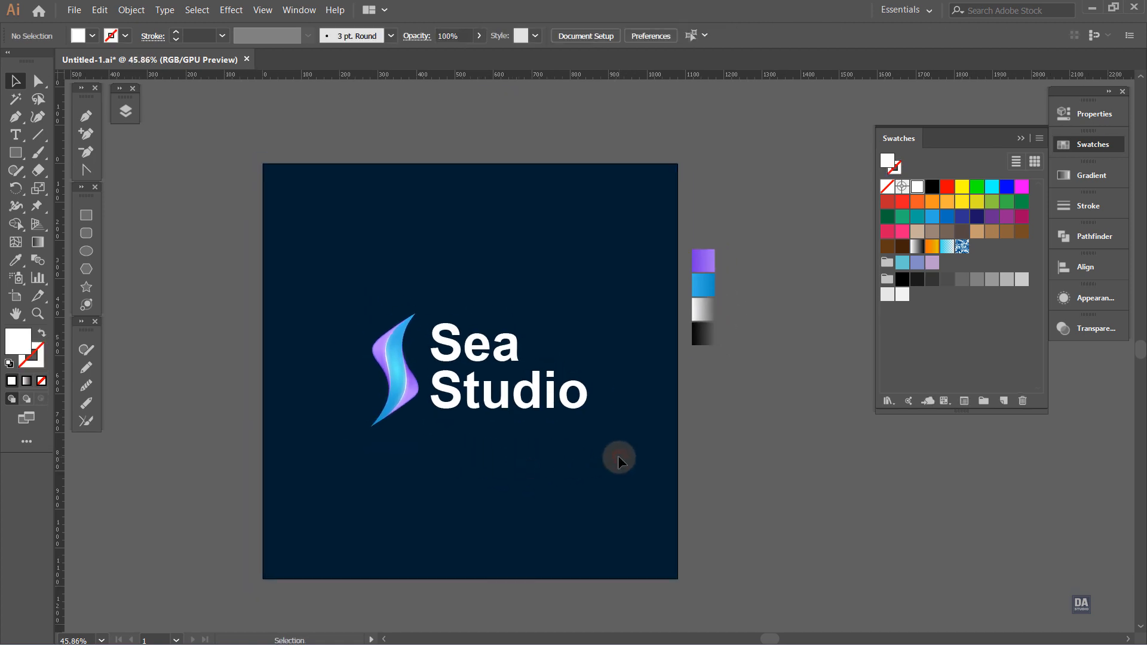